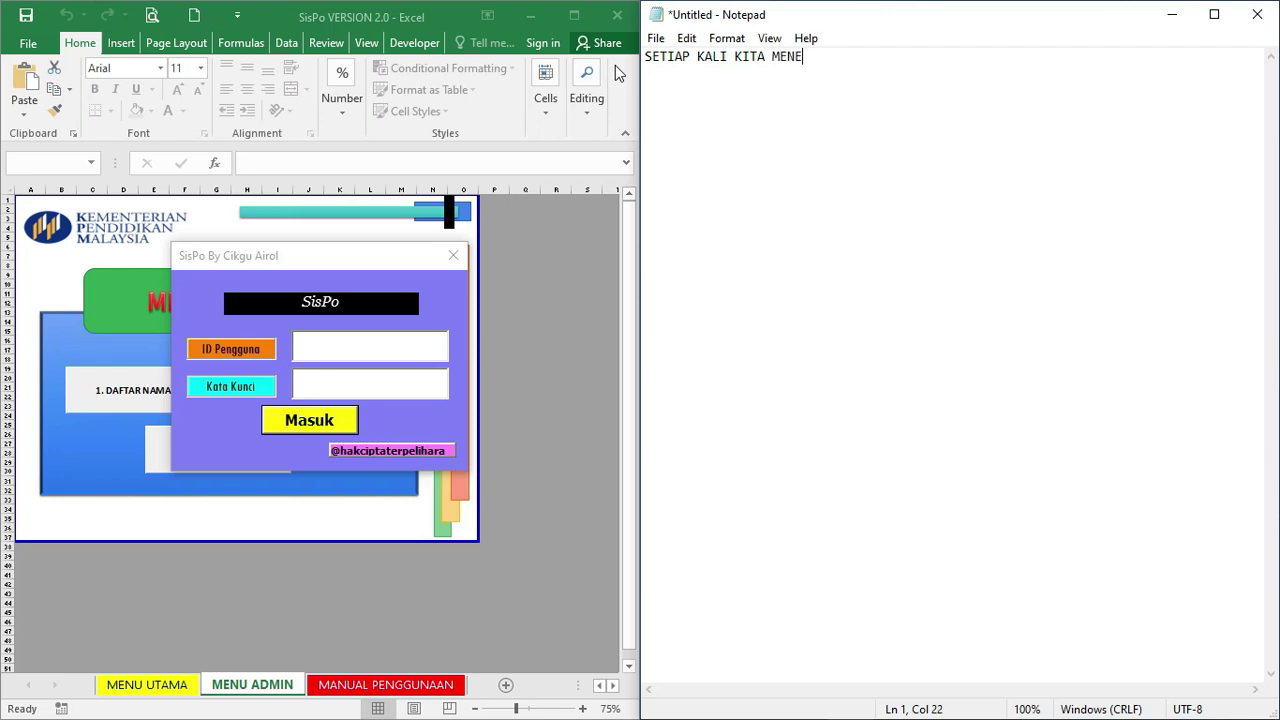
# Complete the note as "SETIAP KALI KITA MENEKAN BAHAGIAN ADMIN" and add the line "PASWWROD AKAN DIMINTA" below it
pyautogui.write('M')
pyautogui.press('BackSpace')
pyautogui.write('B')
pyautogui.press('BackSpace')
pyautogui.write('BAHAGIAN ADMIN  ')
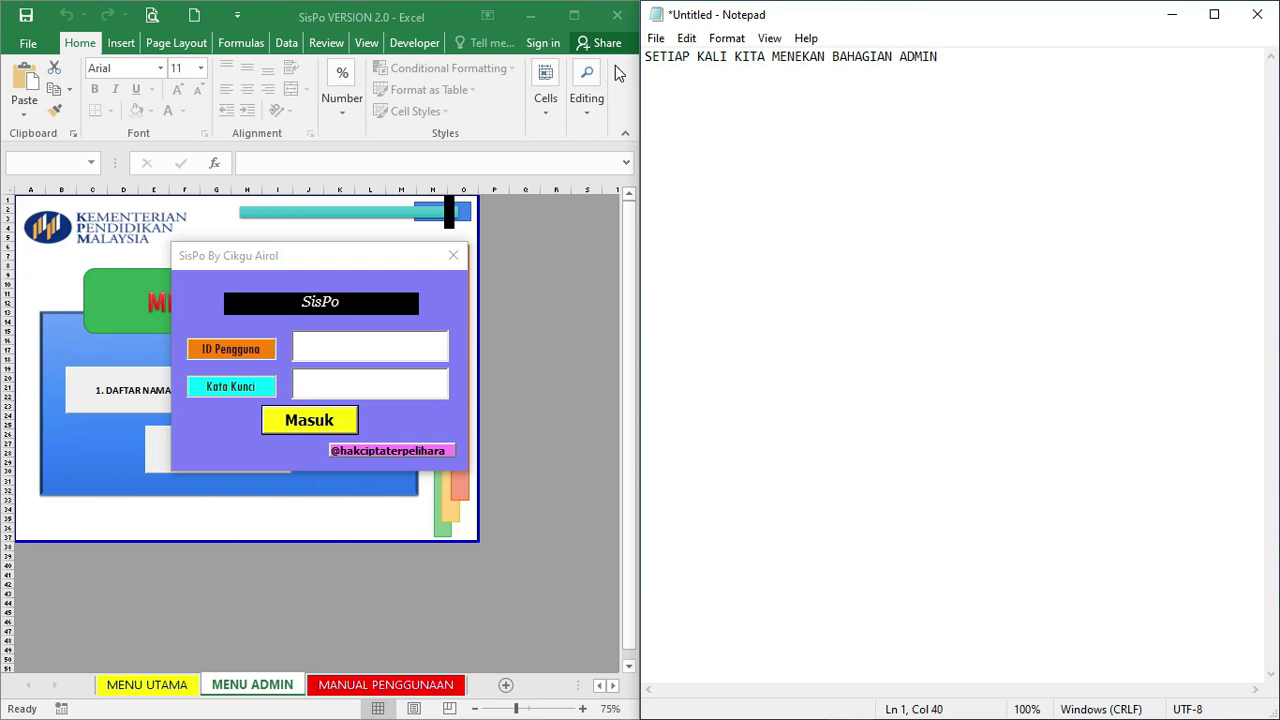
pyautogui.write('PASWWROD AKAN DIMINTA')
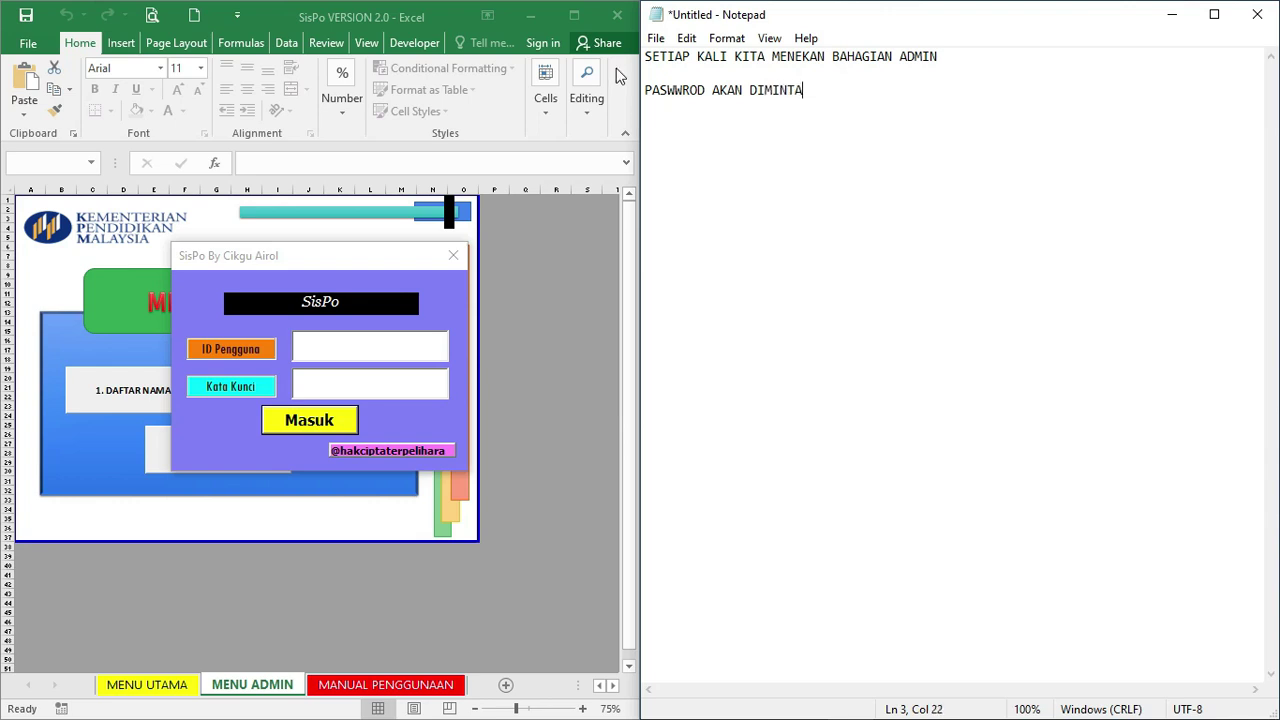
# In the Excel SisPo login form, enter the user ID and password, log in and dismiss the welcome message
pyautogui.click(326, 345)
pyautogui.write('SISPO')
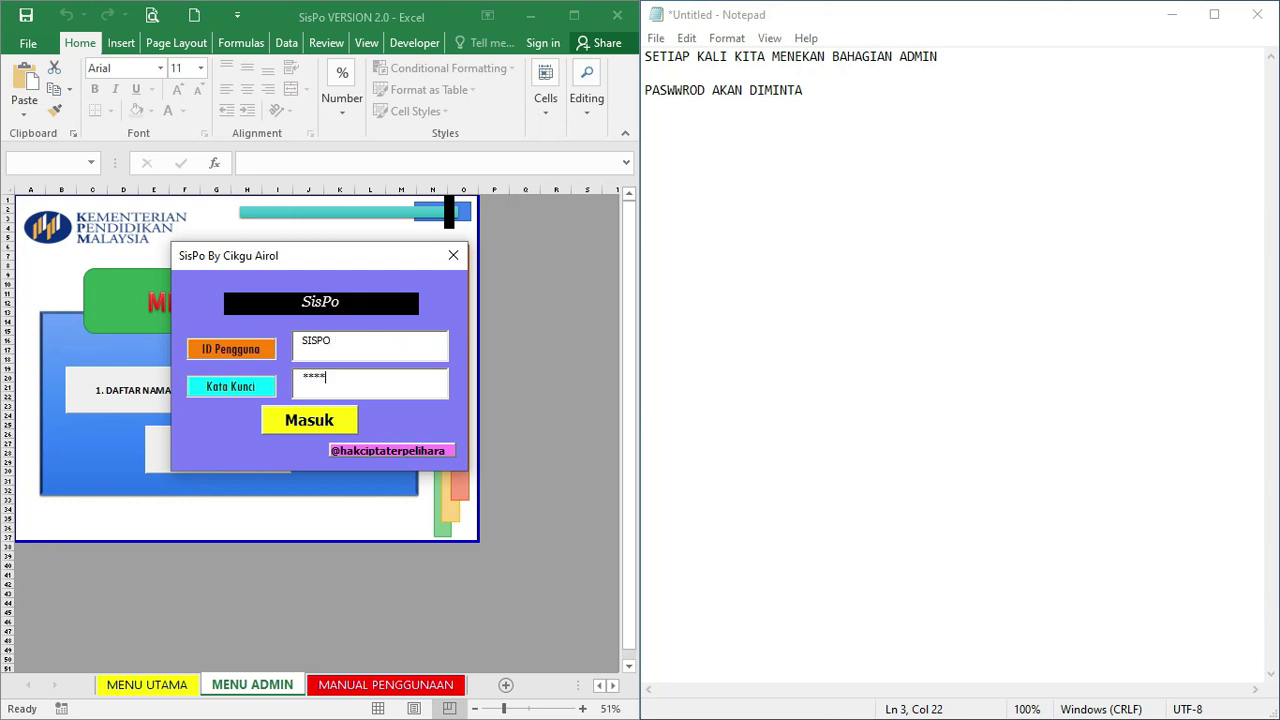
pyautogui.click(325, 422)
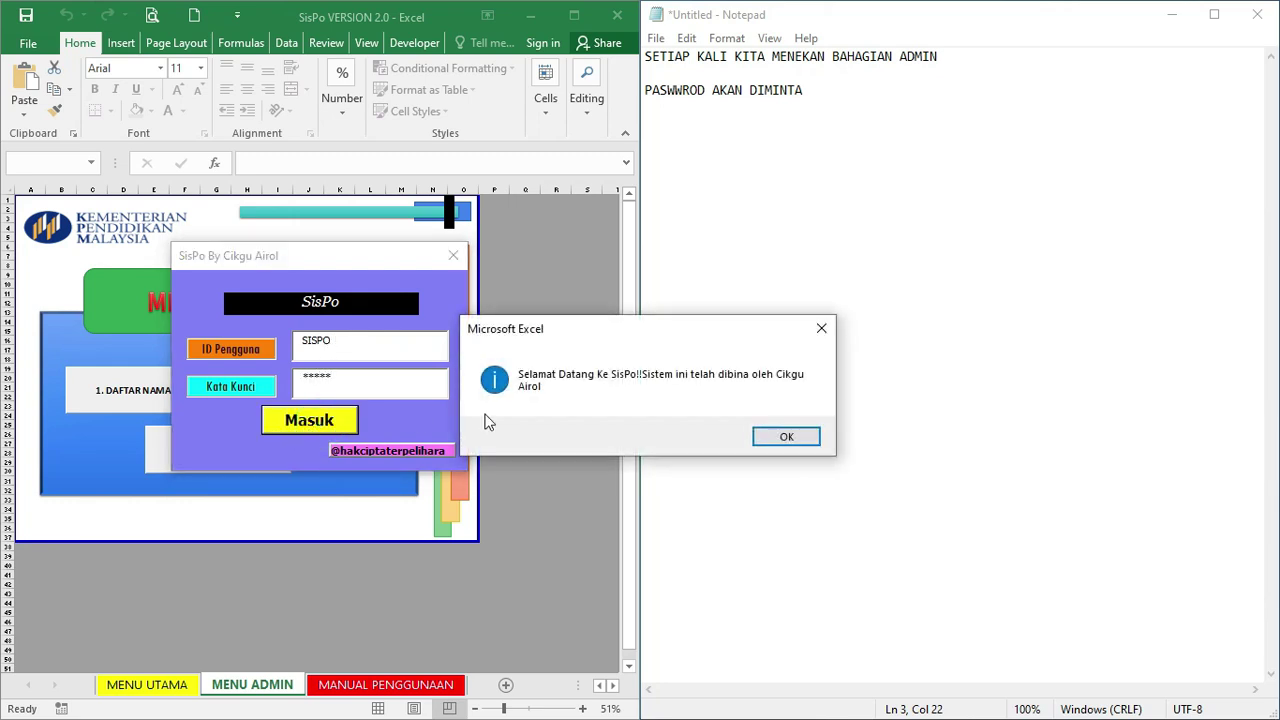
pyautogui.click(787, 438)
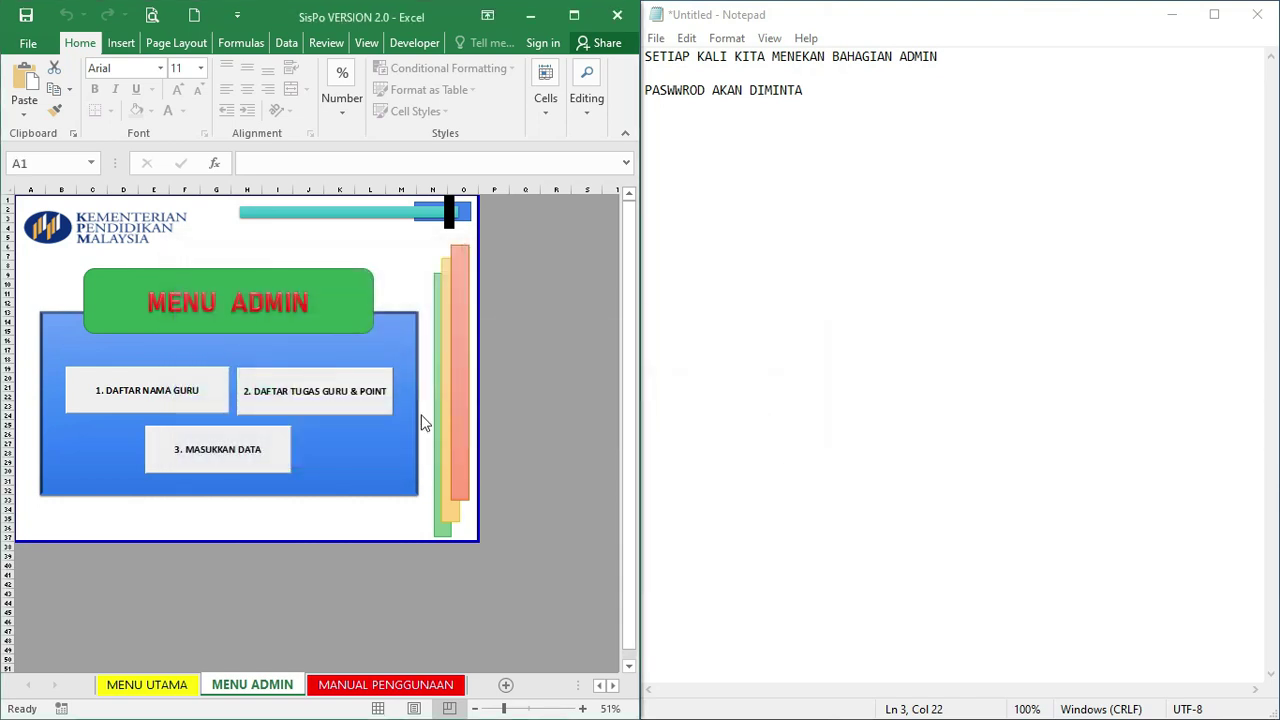
# Replace the Notepad text with "IKUT URUTAN NOMBOR YANG INGIN DIBUAT"
pyautogui.click(828, 96)
pyautogui.hotkey('ctrl', 'a')
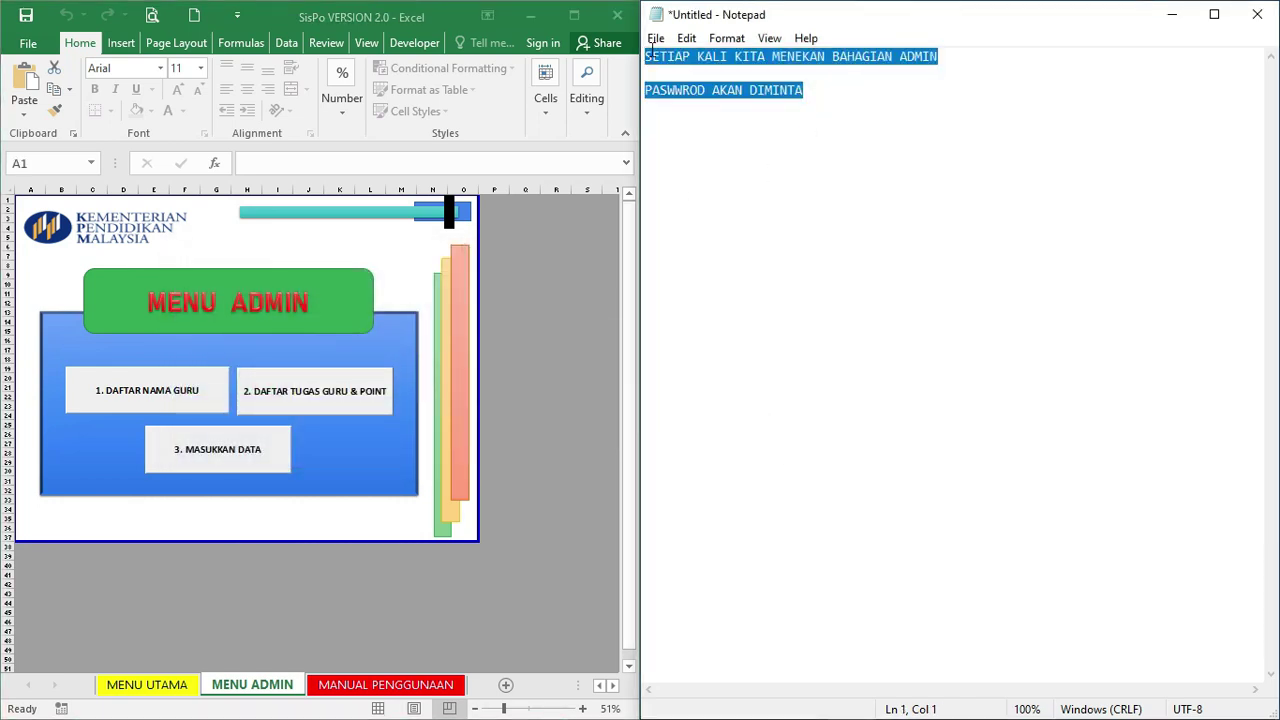
pyautogui.press('Delete')
pyautogui.write('IKU')
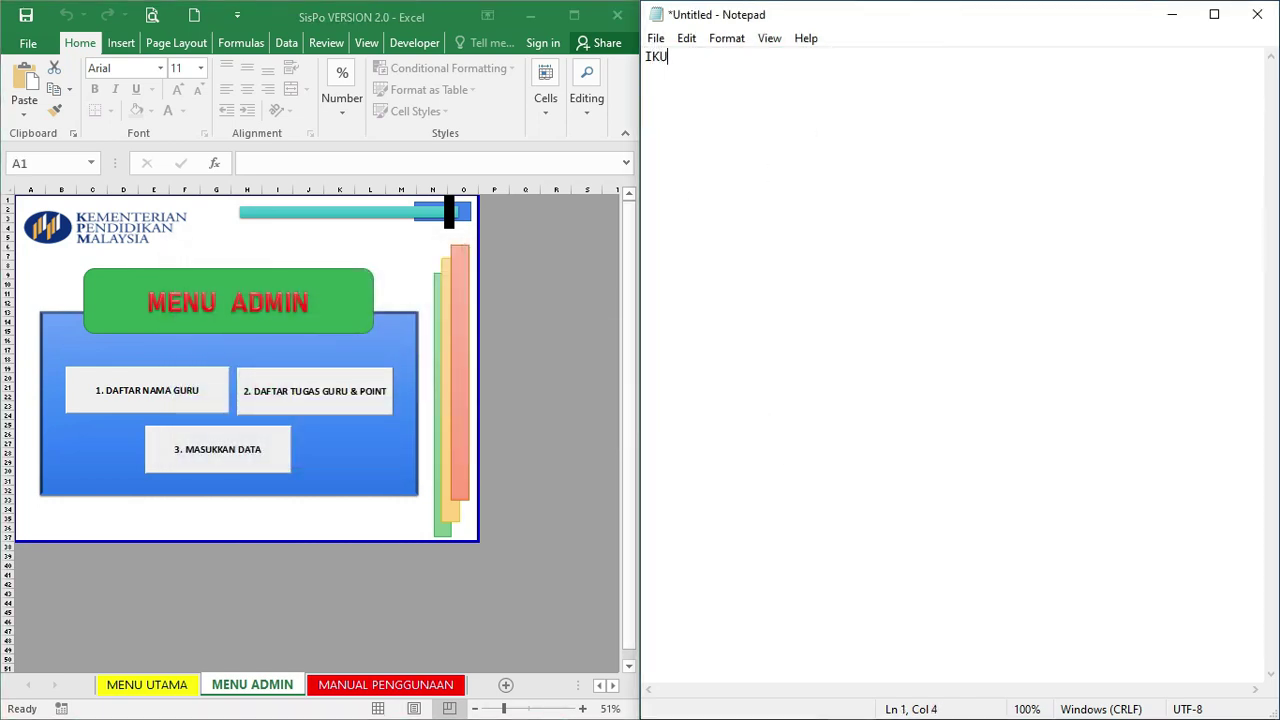
pyautogui.write('T URUTAN NOMBOR YANG INGIN')
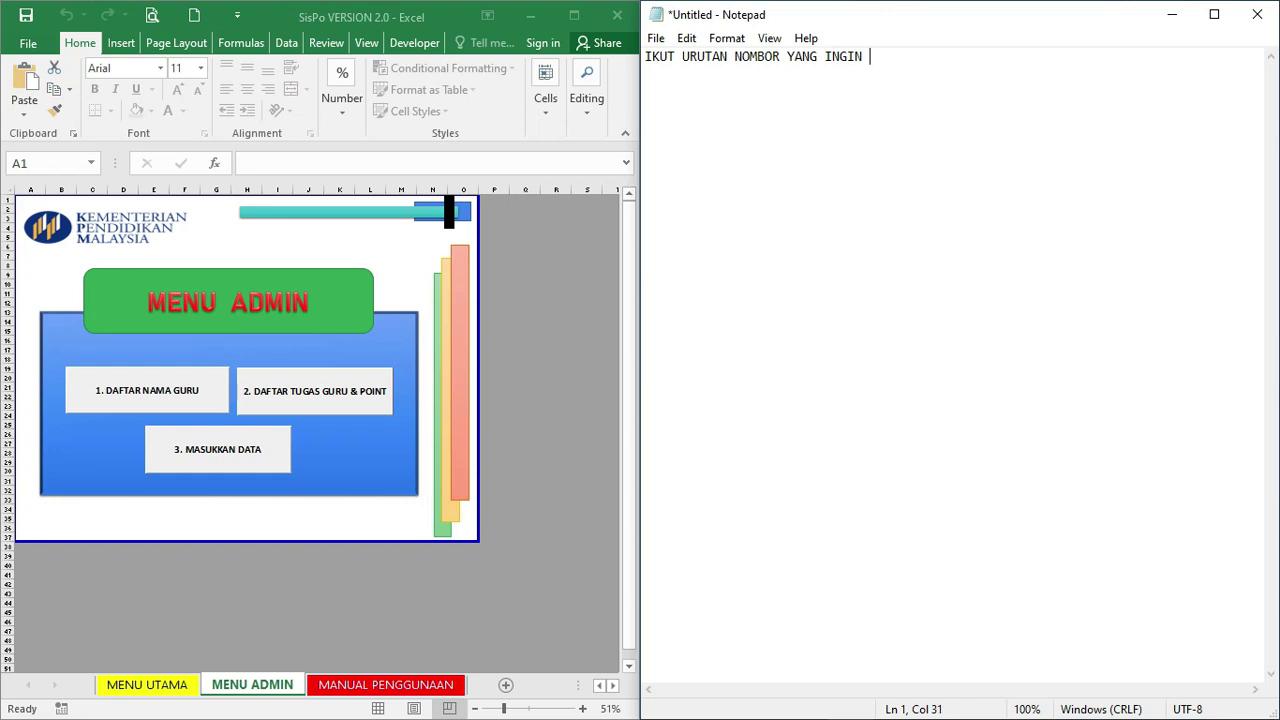
pyautogui.write(' DIBUAT')
pyautogui.click(157, 396)
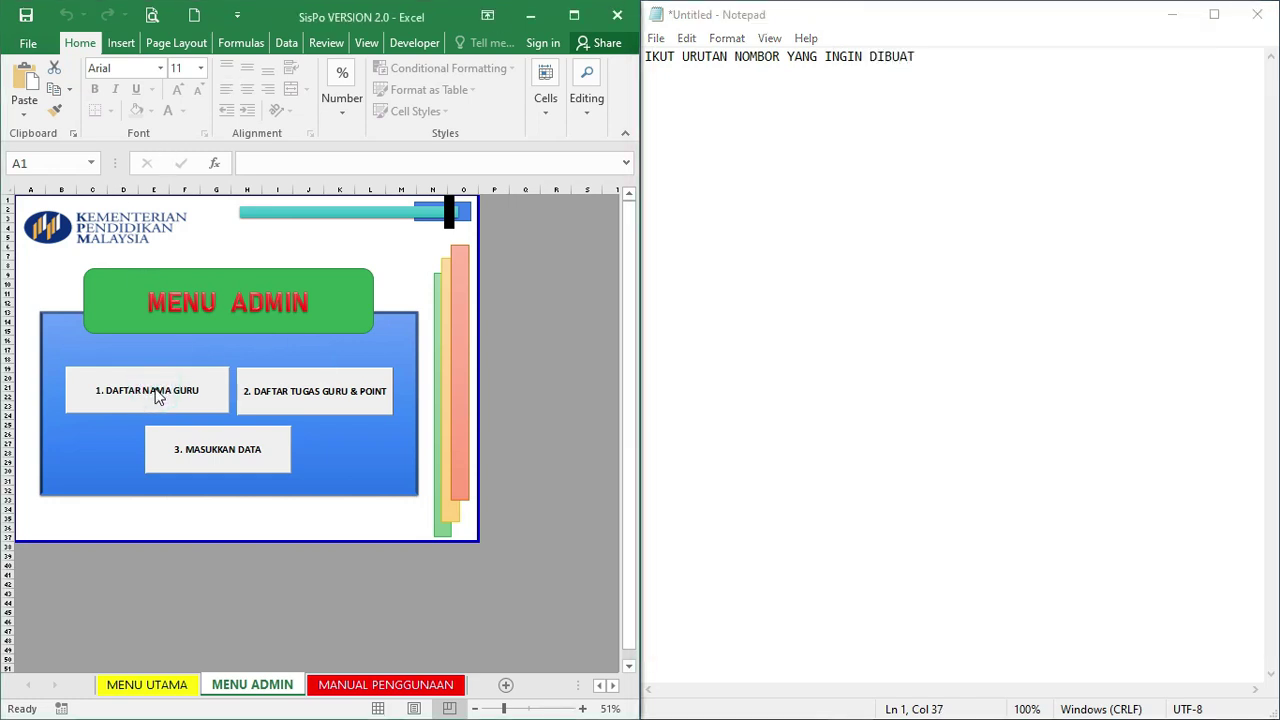
# Add the line "1. DAFTAR NAMA GURU" to the Notepad note, leaving a blank line above it
pyautogui.click(951, 70)
pyautogui.press('Return')
pyautogui.press('Return')
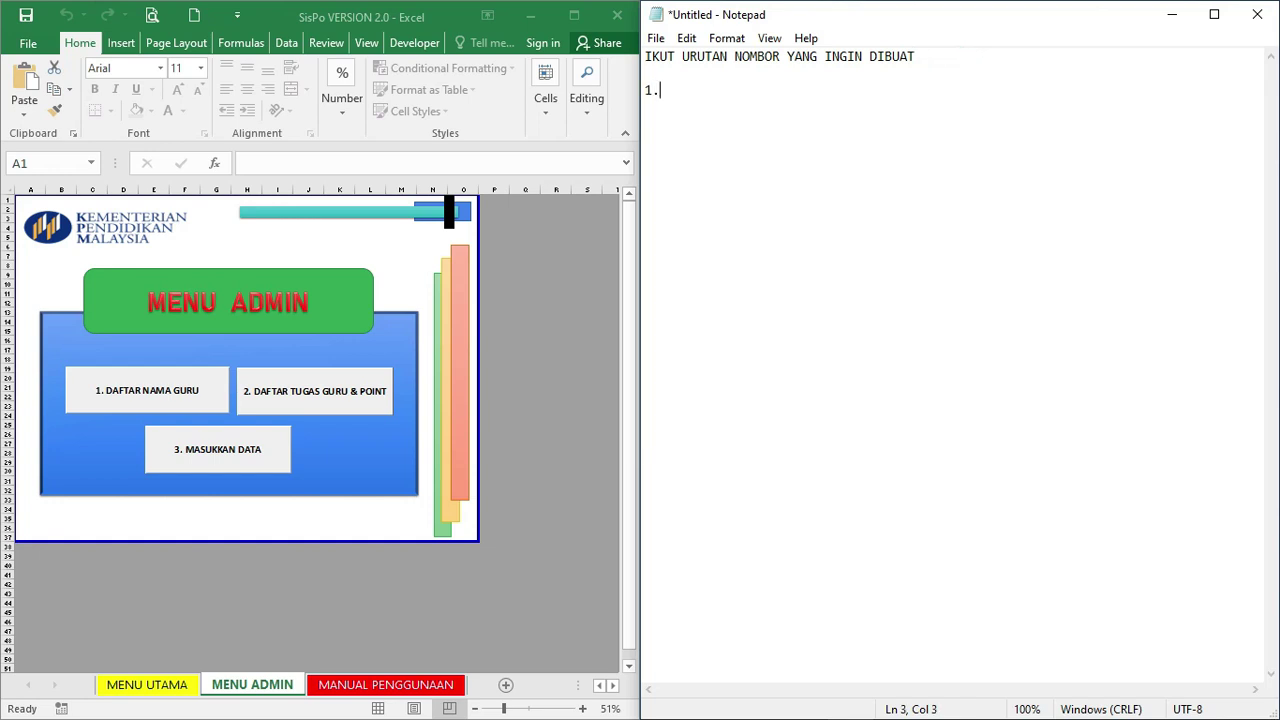
pyautogui.write('1. DAFTAR NAMA')
pyautogui.press('BackSpace')
pyautogui.press('BackSpace')
pyautogui.write('NAMA G')
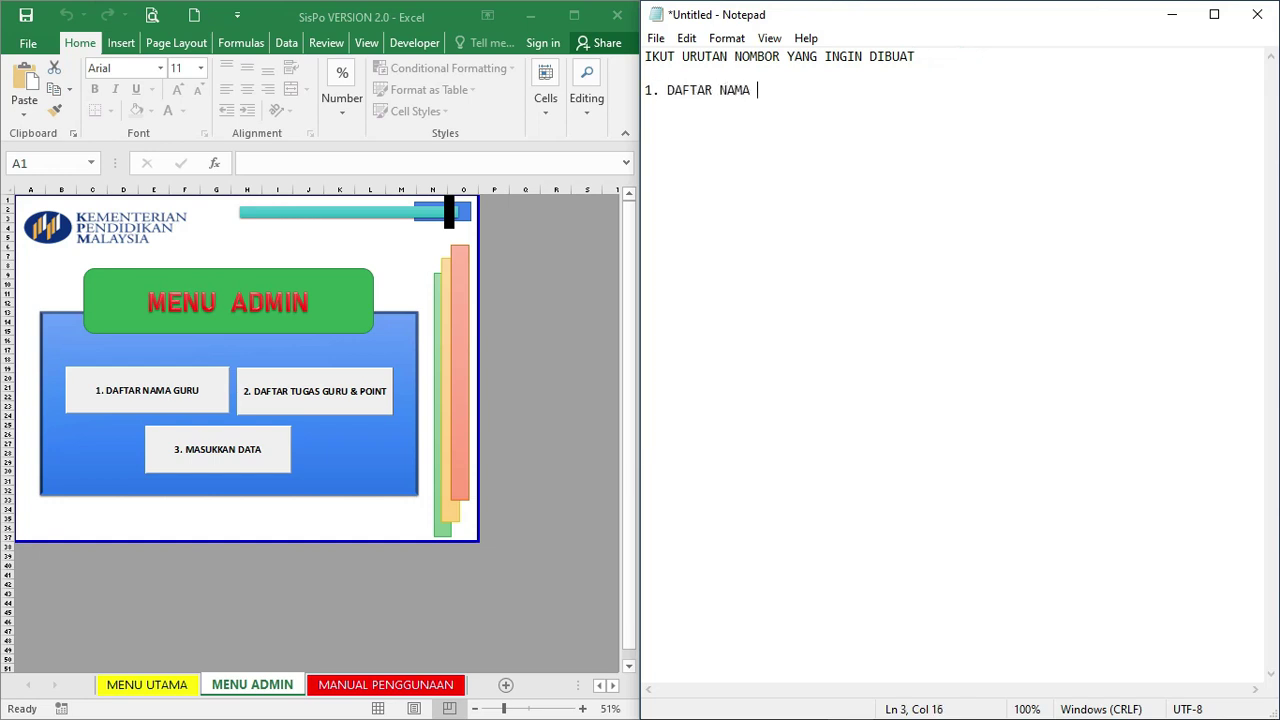
pyautogui.write('URU')
# Open the DAFTAR NAMA GURU list from the Excel admin menu and clear the existing teacher names
pyautogui.click(140, 399)
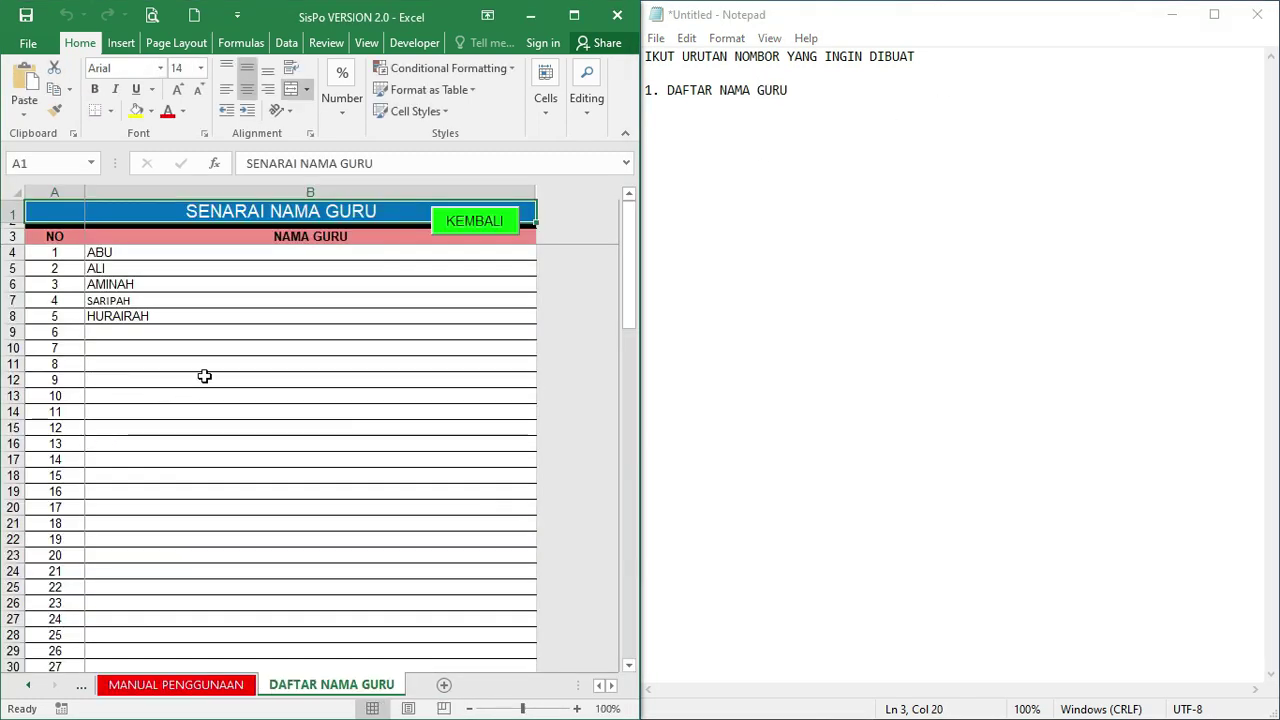
pyautogui.moveTo(150, 252); pyautogui.dragTo(167, 321)
pyautogui.press('Delete')
# Enter two teacher names in cells B4 and B5 of the NAMA GURU column
pyautogui.click(124, 258)
pyautogui.write('ABU')
pyautogui.press('Return')
pyautogui.write('ALI')
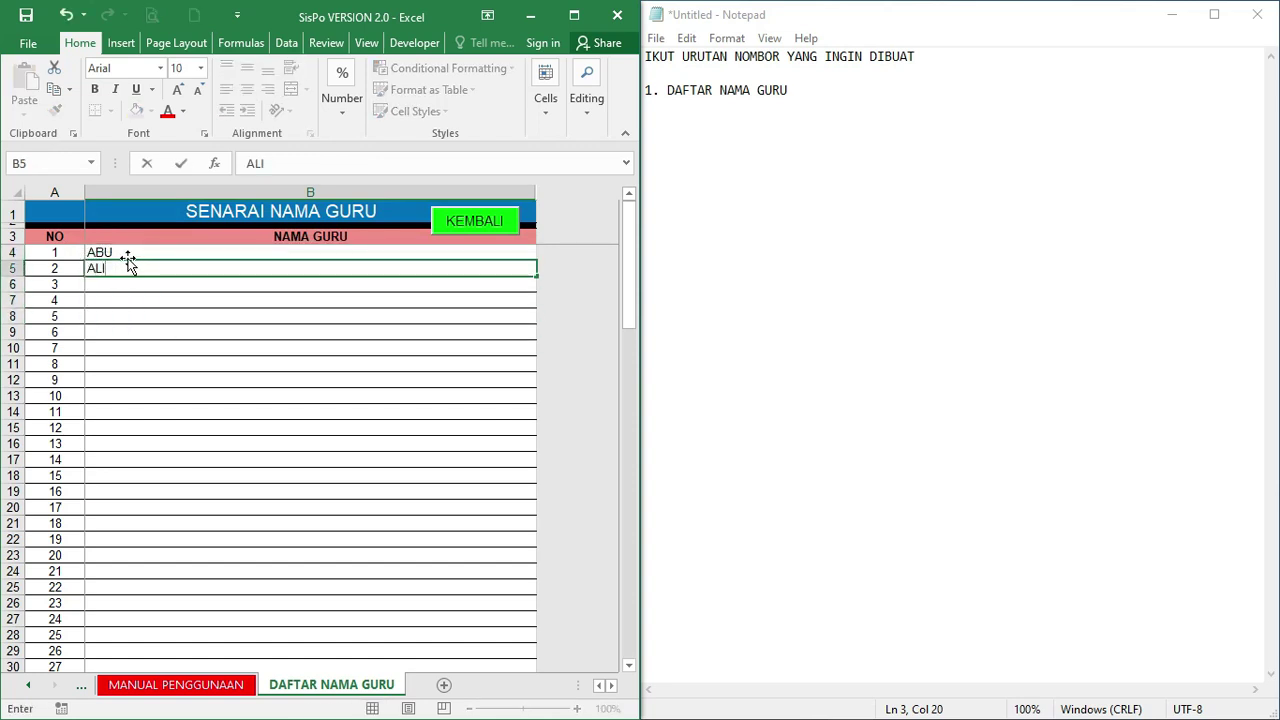
# Add the line "SAYA TELAH MENYEDIAKAN SERATUS SENARAI KOSONG" to the Notepad note
pyautogui.click(814, 104)
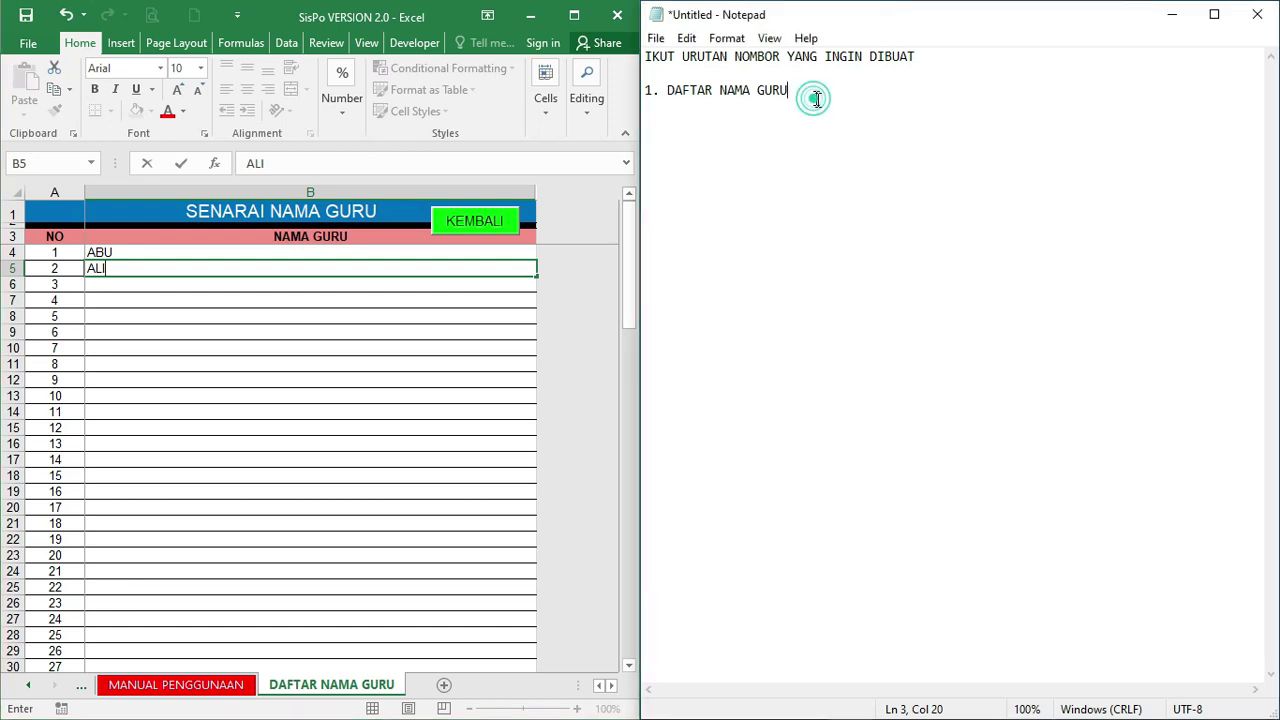
pyautogui.write('SAYA TELAH MENYEDIAKAN SERATUS ')
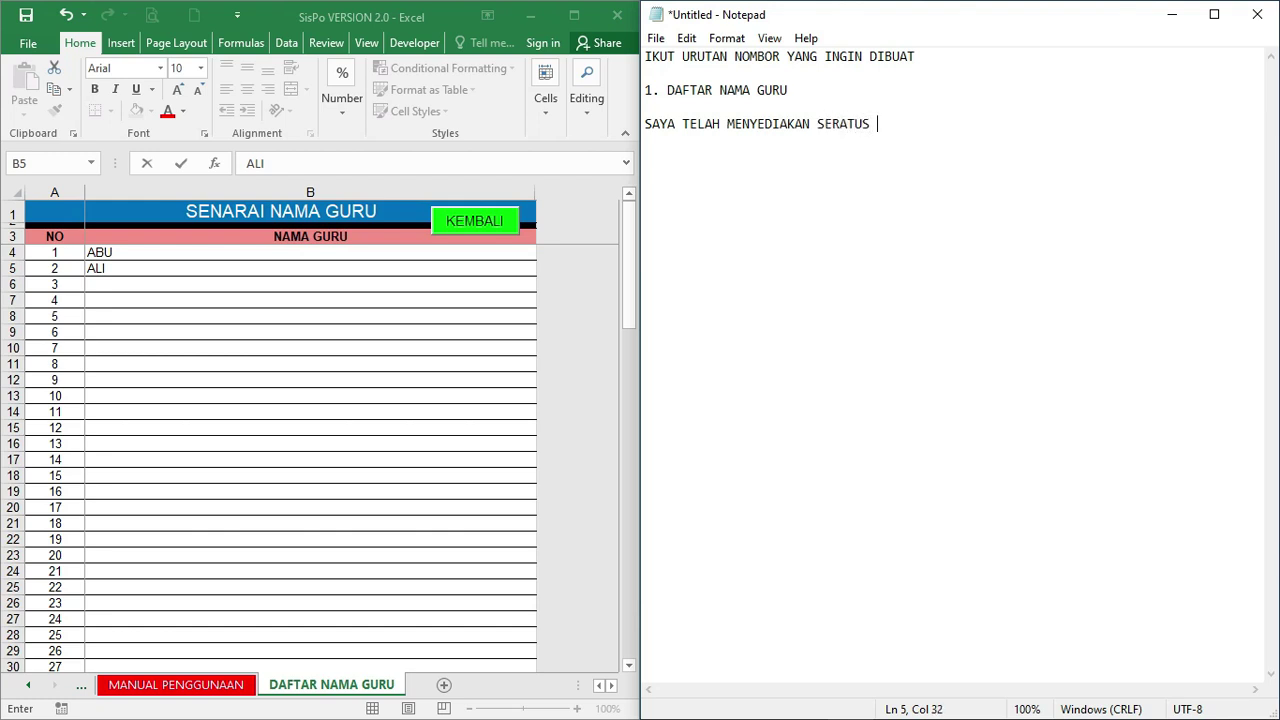
pyautogui.write('SENARAI KOSONG')
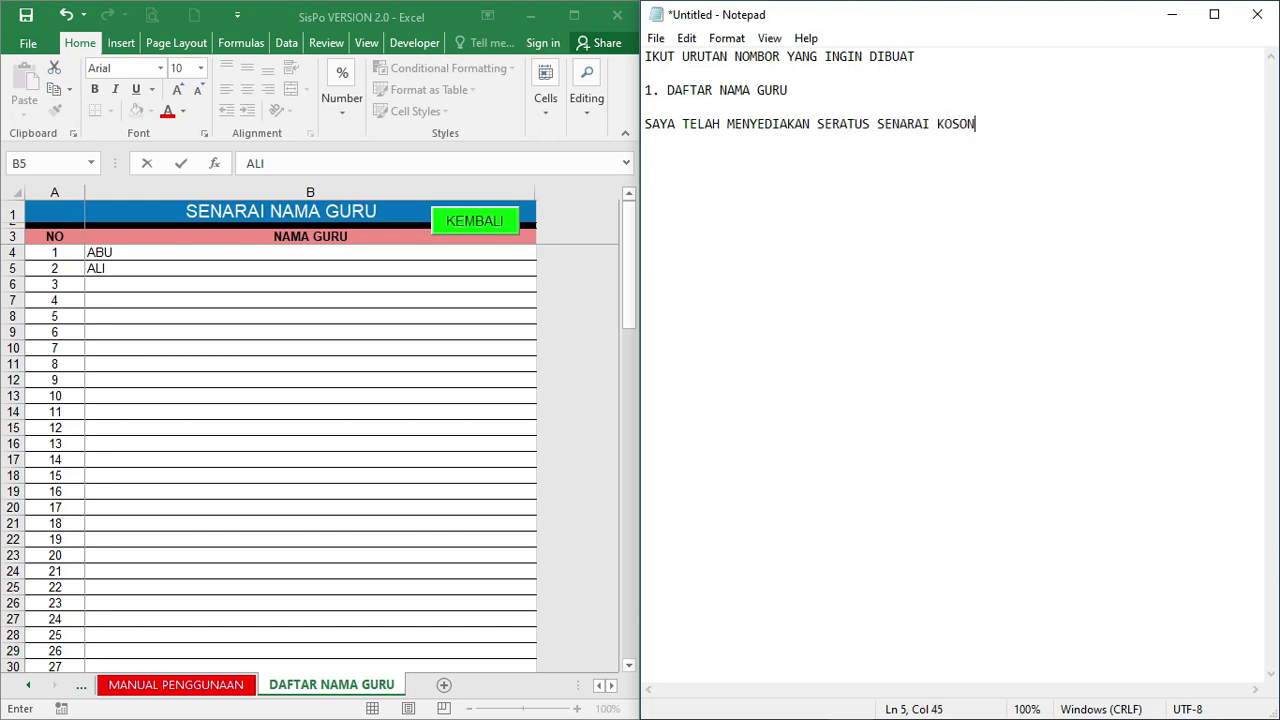
# Examine the blank rows of the Excel teacher list down to entry number 100 and return to its first rows
pyautogui.click(627, 252)
pyautogui.moveTo(629, 315); pyautogui.dragTo(630, 655)
pyautogui.moveTo(51, 651); pyautogui.dragTo(534, 677)
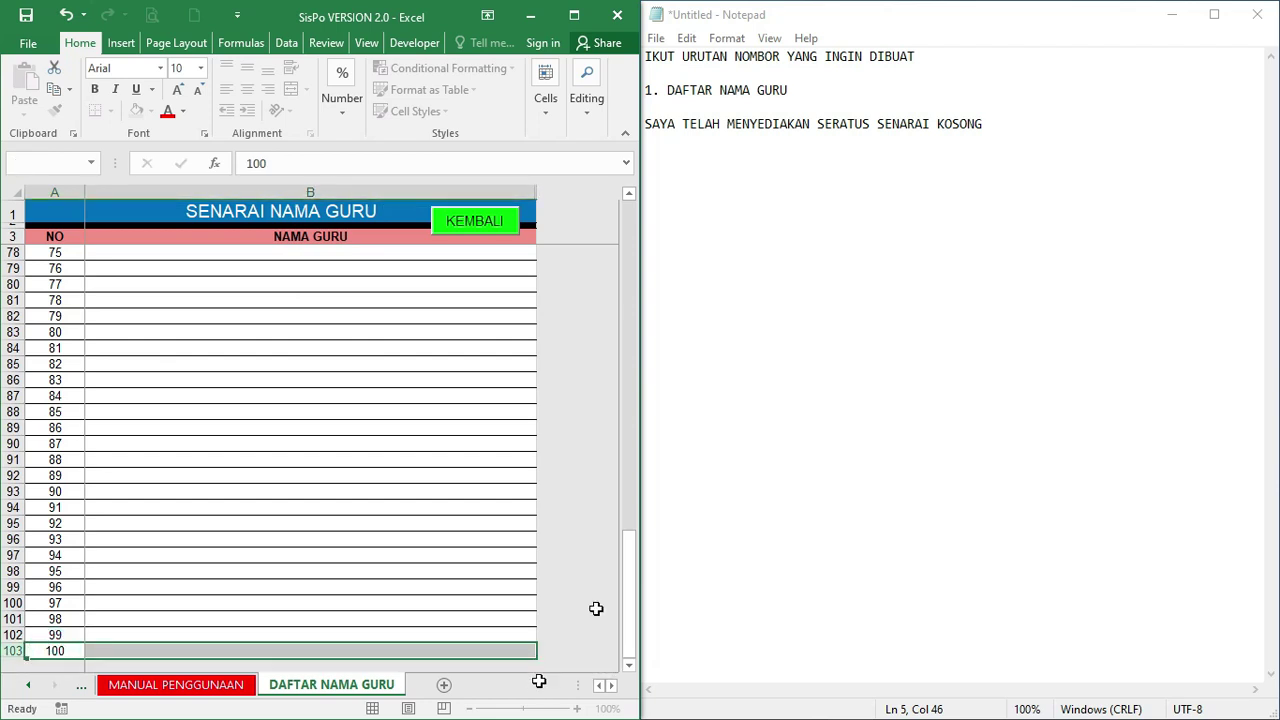
pyautogui.moveTo(628, 648); pyautogui.dragTo(626, 222)
# Add the line "SELEPAS ITU TEKAN KEMBALI" to the Notepad note
pyautogui.click(997, 127)
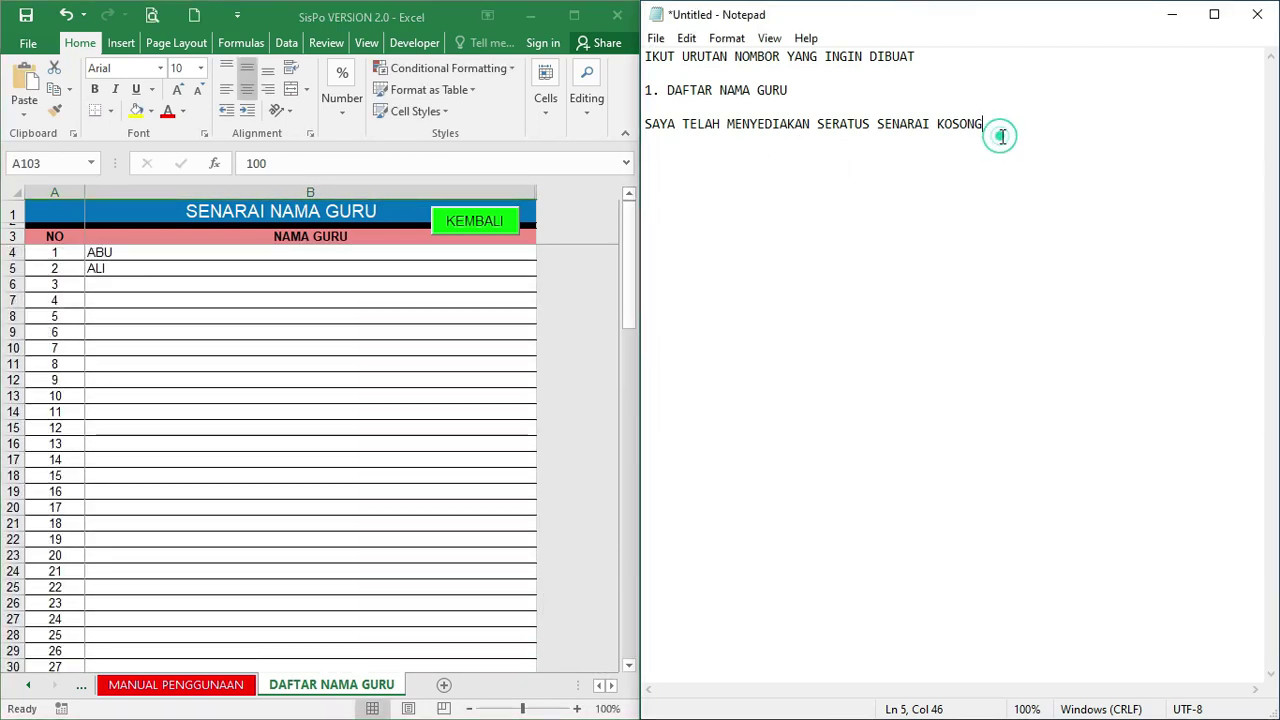
pyautogui.write('SELEPAS')
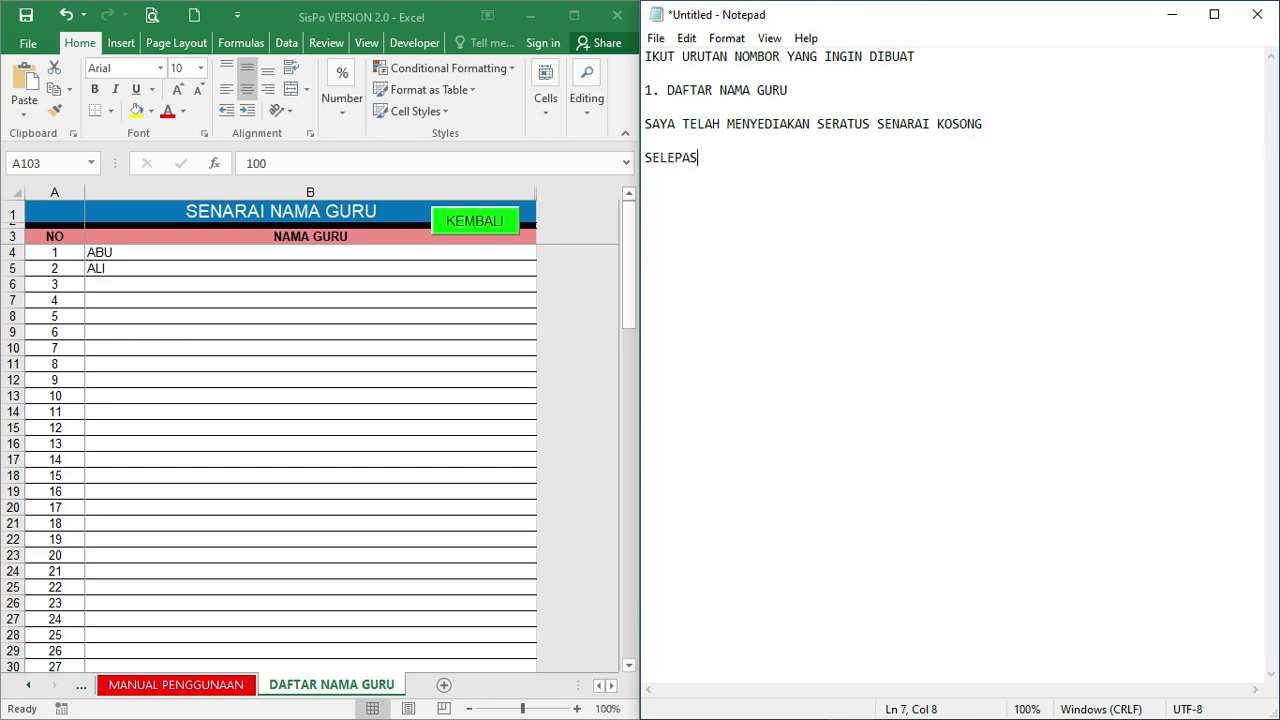
pyautogui.write(' ITU TEKAN KEMBALI')
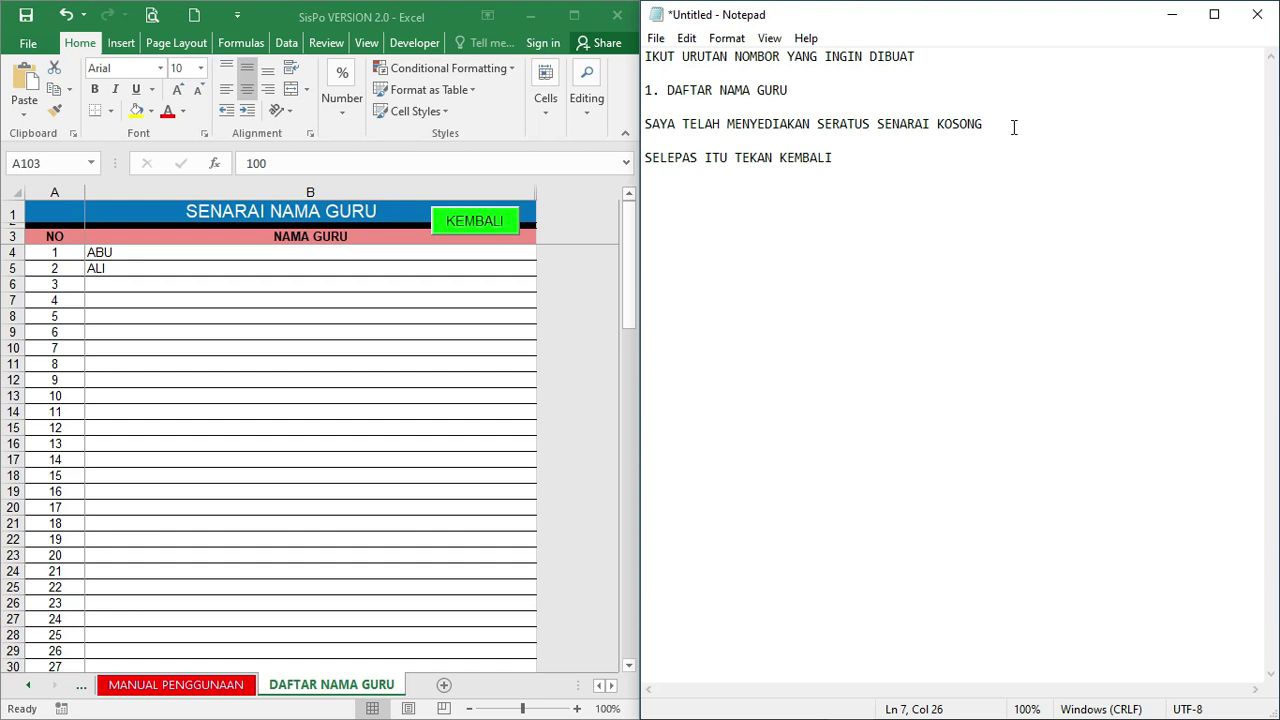
# Return from the Excel teacher list to the admin menu, logging in with the user ID and password and dismissing the welcome message
pyautogui.click(499, 222)
pyautogui.click(484, 218)
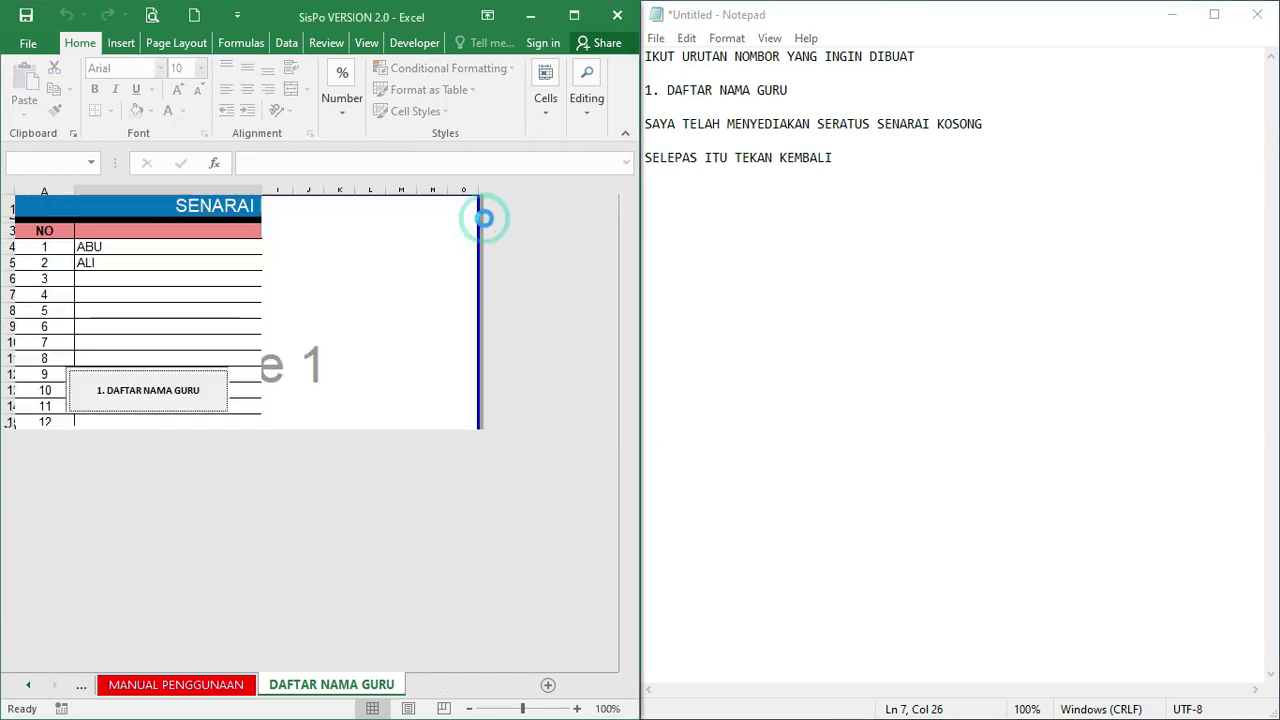
pyautogui.click(327, 346)
pyautogui.write('SISPO')
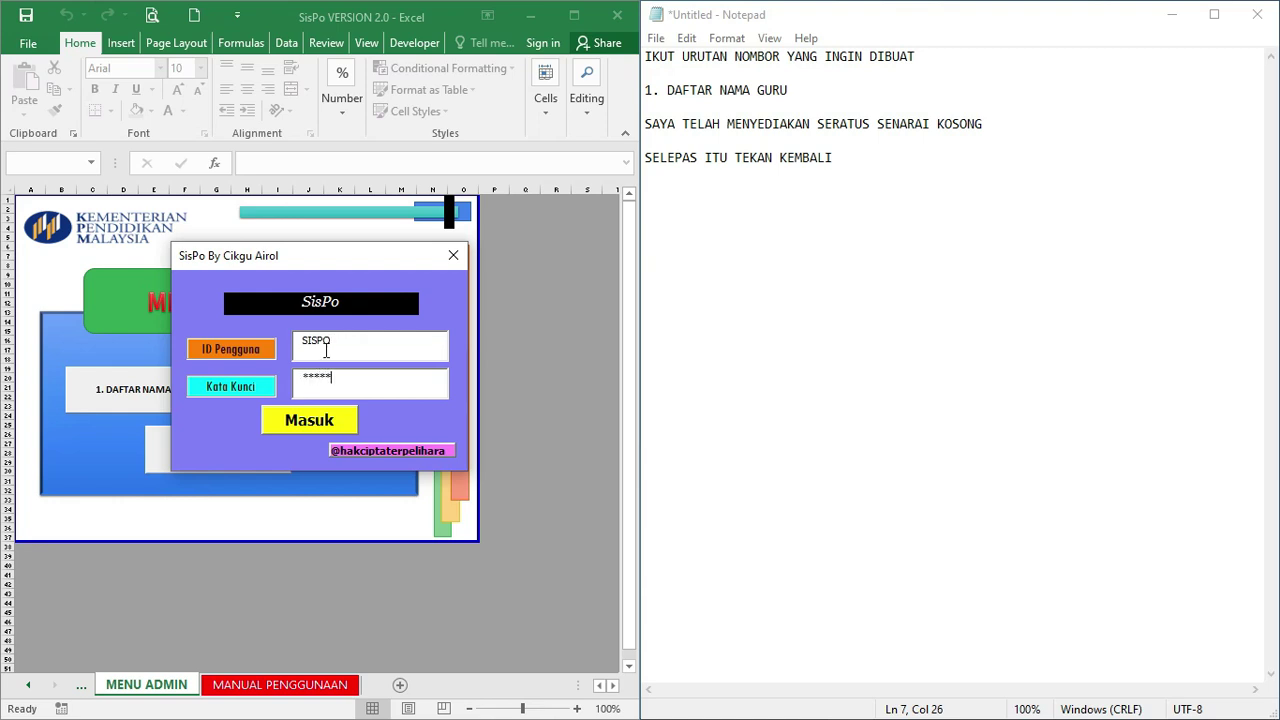
pyautogui.click(311, 425)
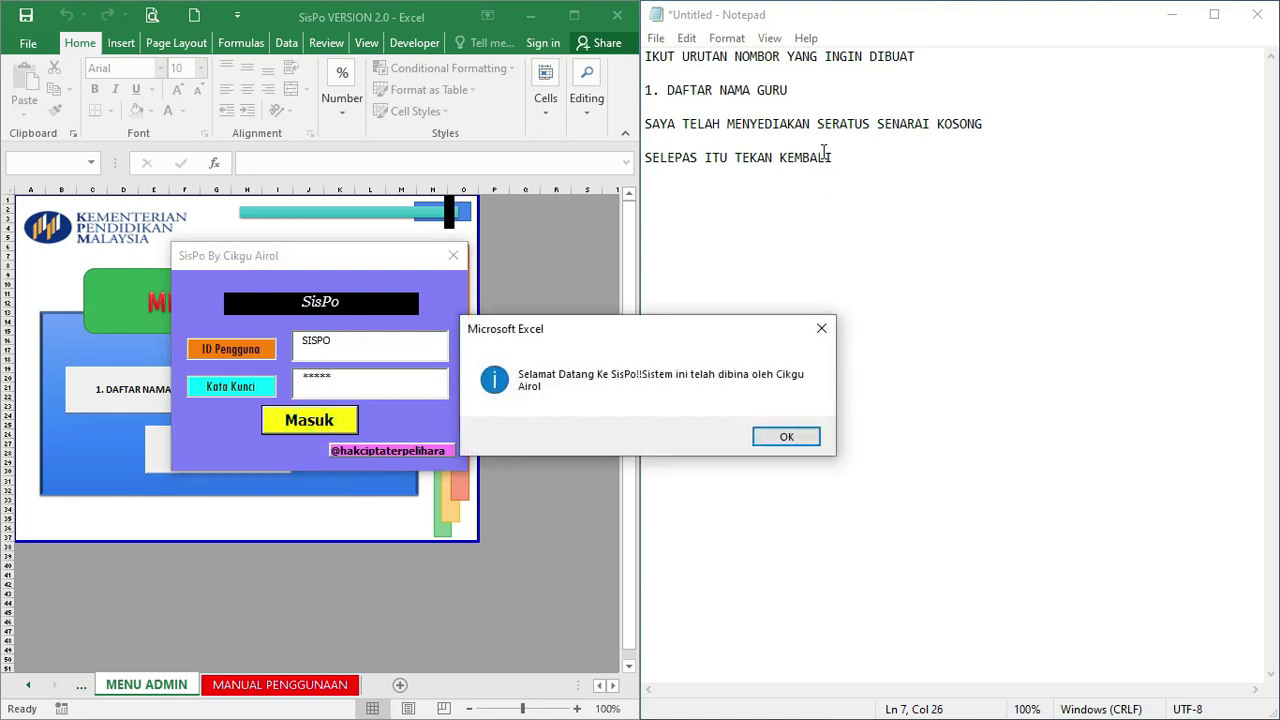
pyautogui.click(785, 434)
# Replace the whole Notepad text with "PASWORD INI DIKENAKAN BAGI UNTUK MEMASTIKAN SECURITY DOKUMEN INI"
pyautogui.click(843, 160)
pyautogui.hotkey('ctrl', 'a')
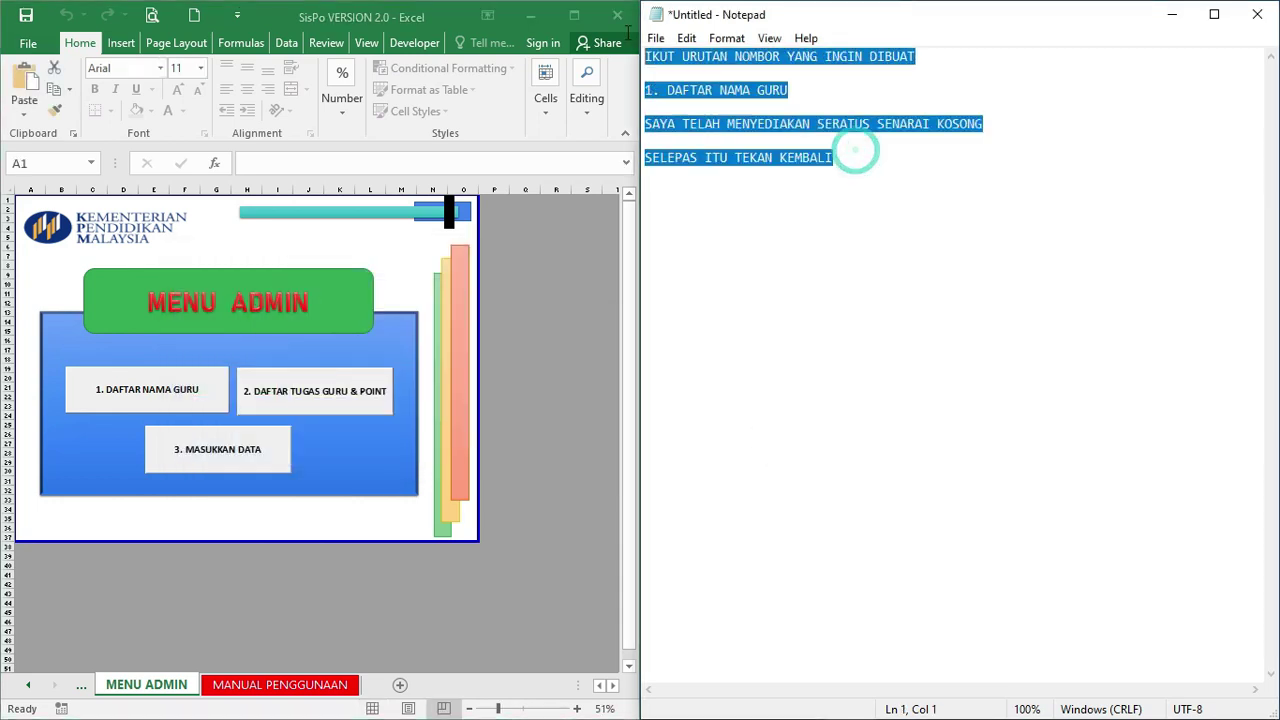
pyautogui.write('PASWWROD')
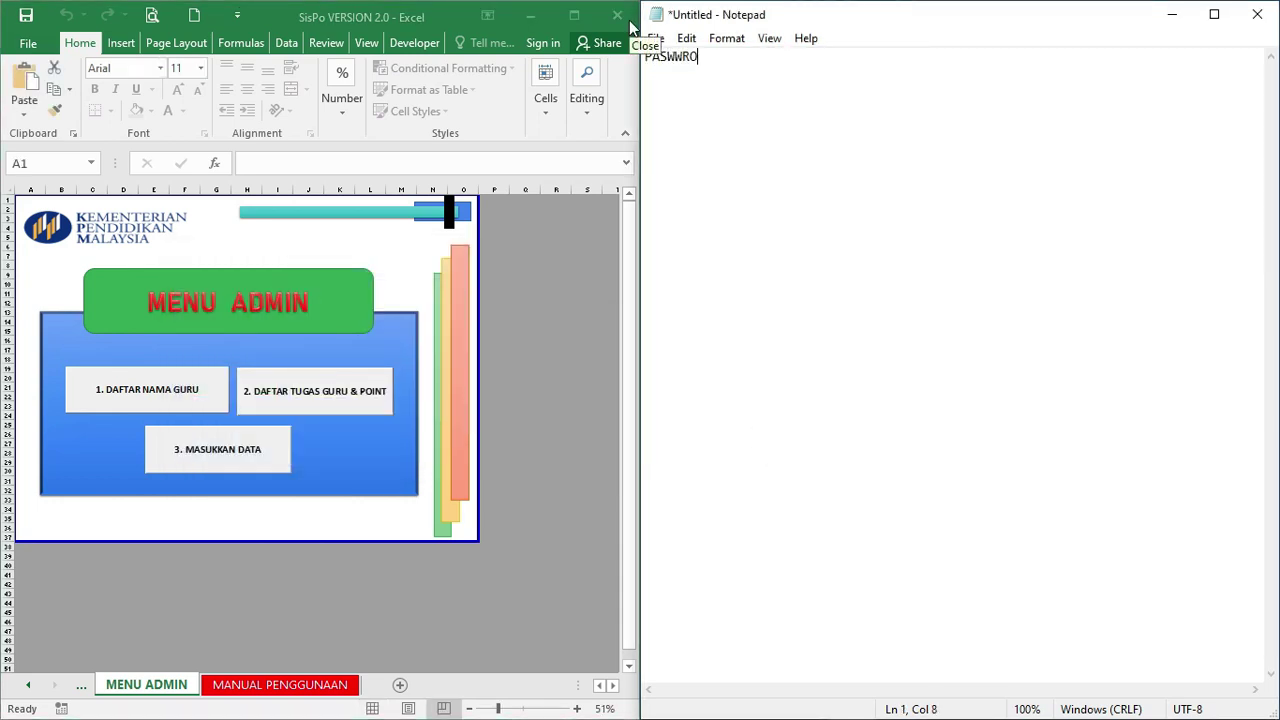
pyautogui.press('BackSpace')
pyautogui.press('BackSpace')
pyautogui.press('BackSpace')
pyautogui.press('BackSpace')
pyautogui.write('ORD INI DIKEN')
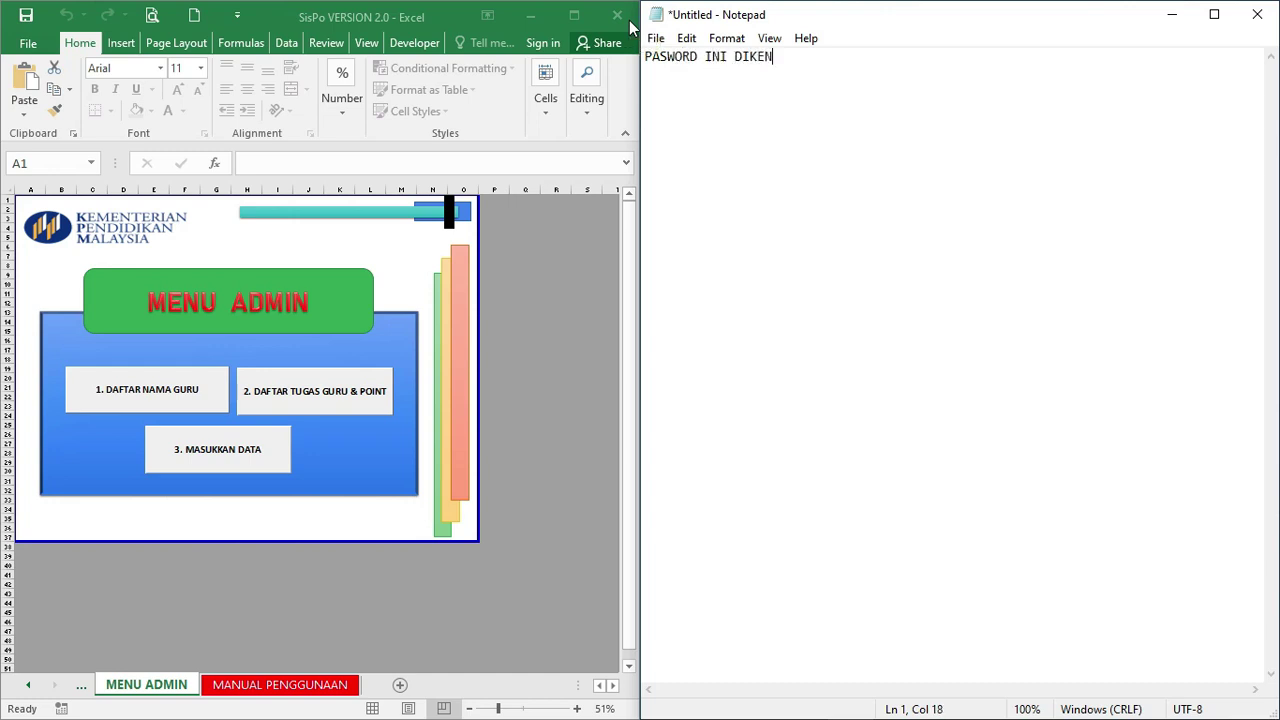
pyautogui.write('AKAN BAGI UNT')
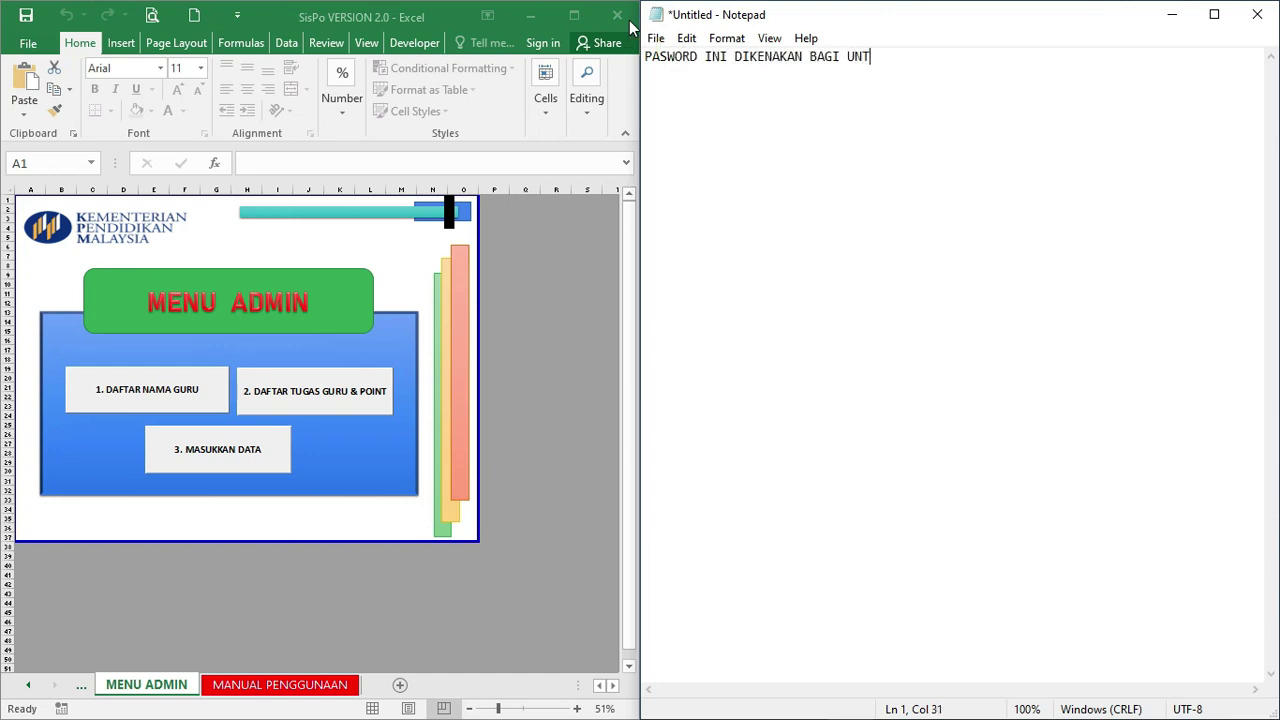
pyautogui.write('UK MEMASTIKAN SECU')
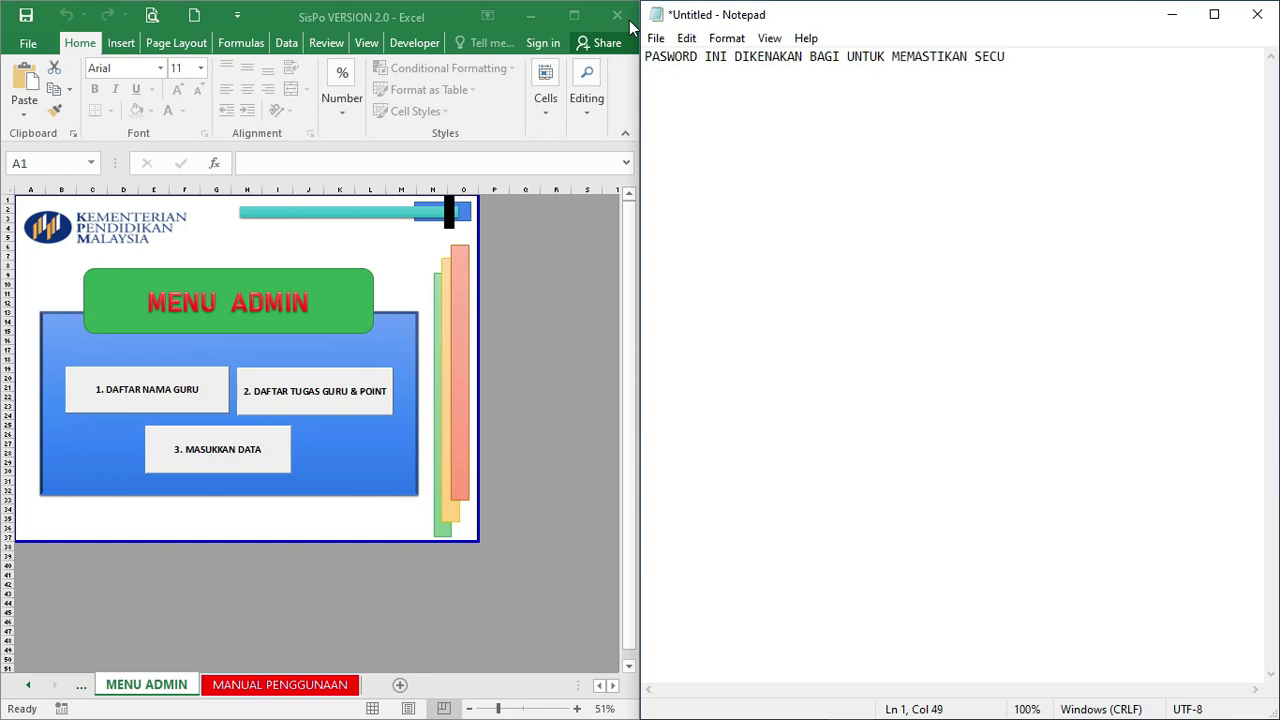
pyautogui.write('RITY DOKUMEN INI')
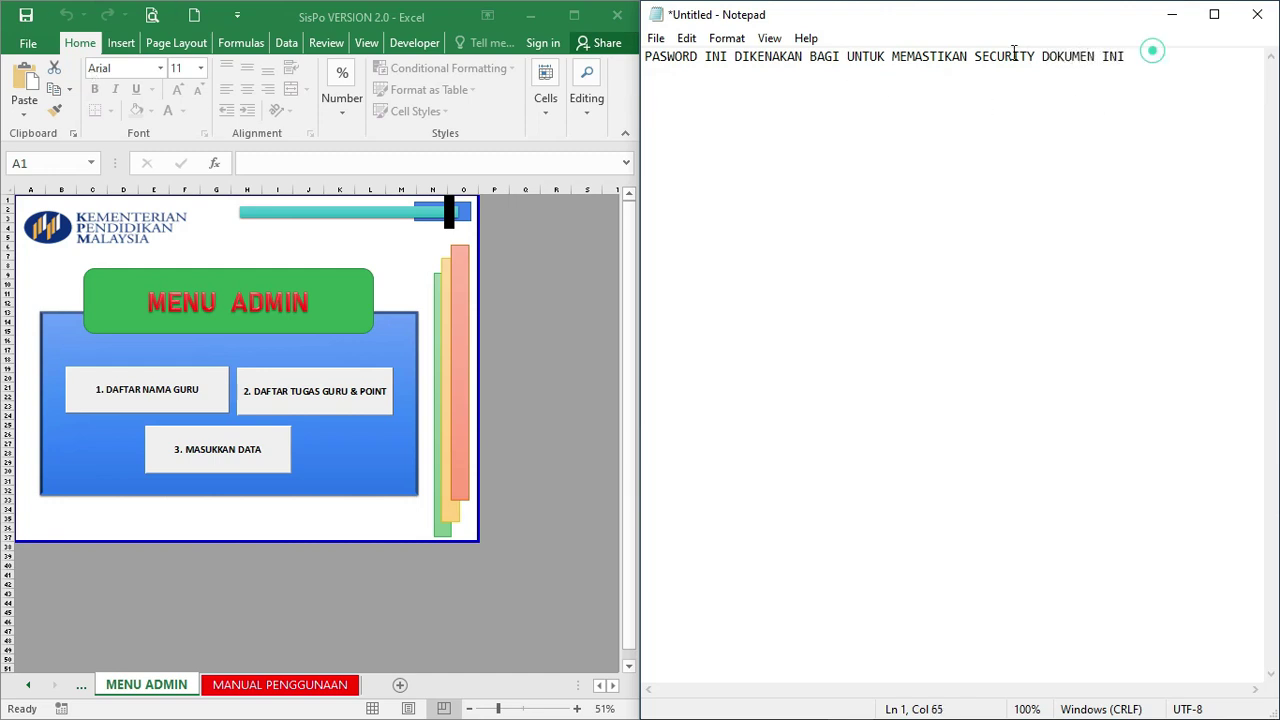
# Replace the whole note with "YANG KEDUA IALAH ADMIN KENA DAFTAR TUGASAN GURU DAN MEMBERIKAN POINT"
pyautogui.hotkey('ctrl', 'a')
pyautogui.hotkey('ctrl', 'x')
pyautogui.write('YANG KEDUA IA')
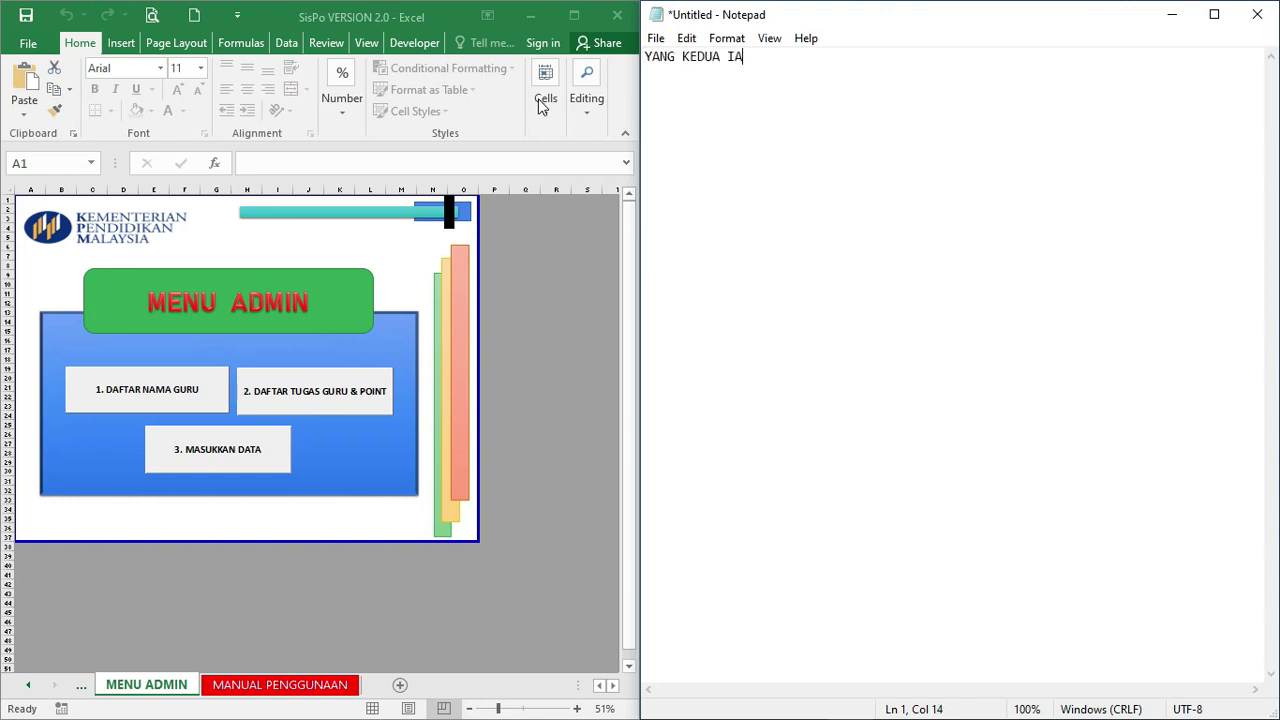
pyautogui.write('LAH ADMIN KEN')
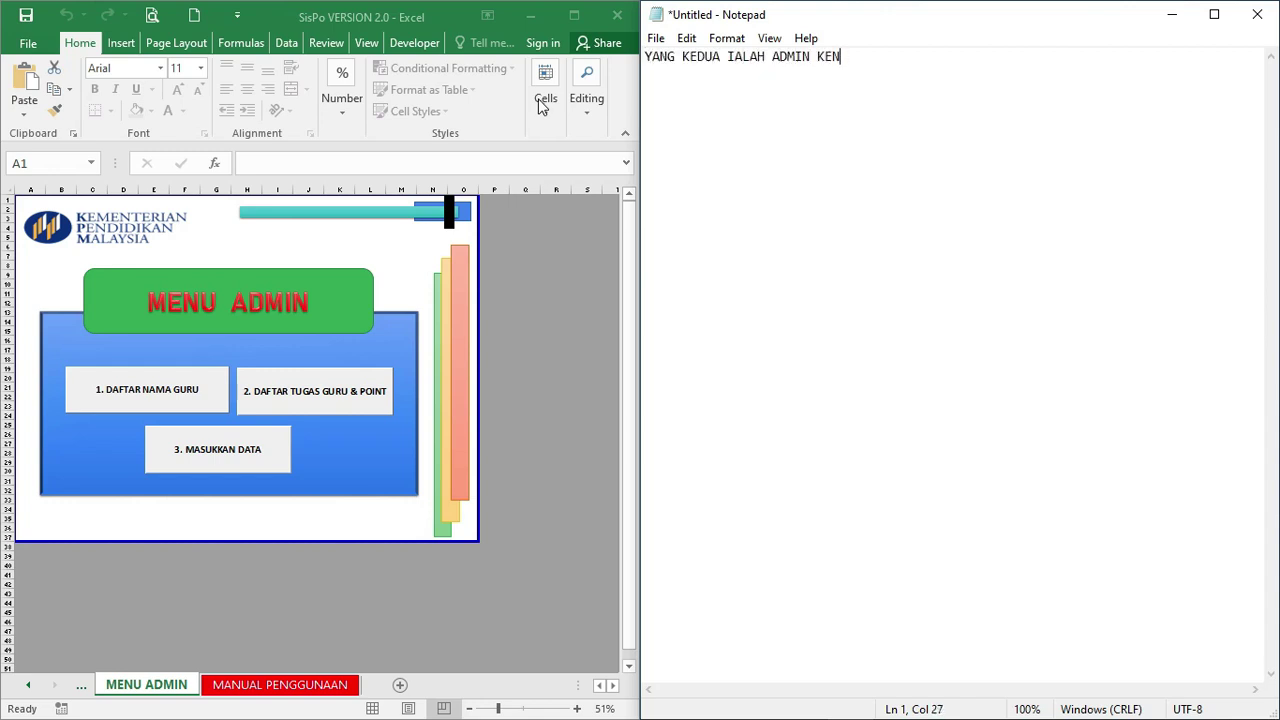
pyautogui.write('A DAFTAR TUGASAN GURU DAN MEMBERIKAN POINT')
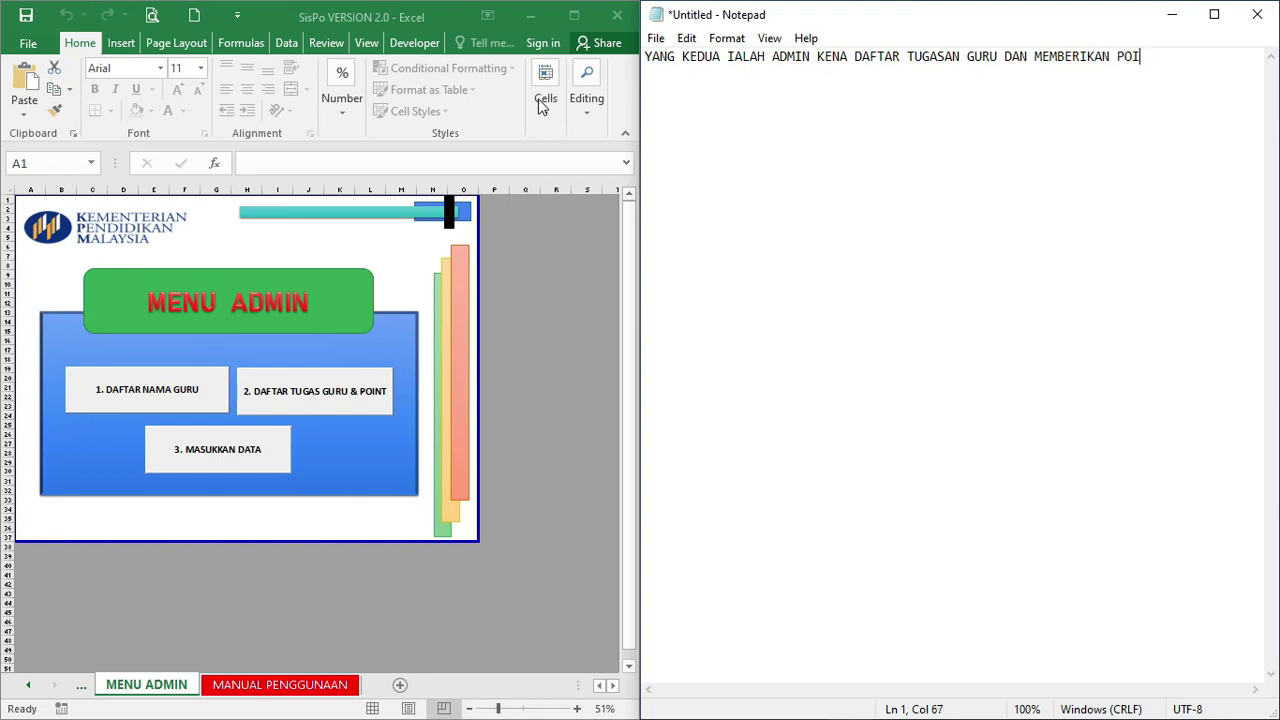
# Open DAFTAR TUGAS GURU & POINT from the Excel admin menu and select the PENYELARAS PA SYSTEM task under PENGURUSAN
pyautogui.click(306, 393)
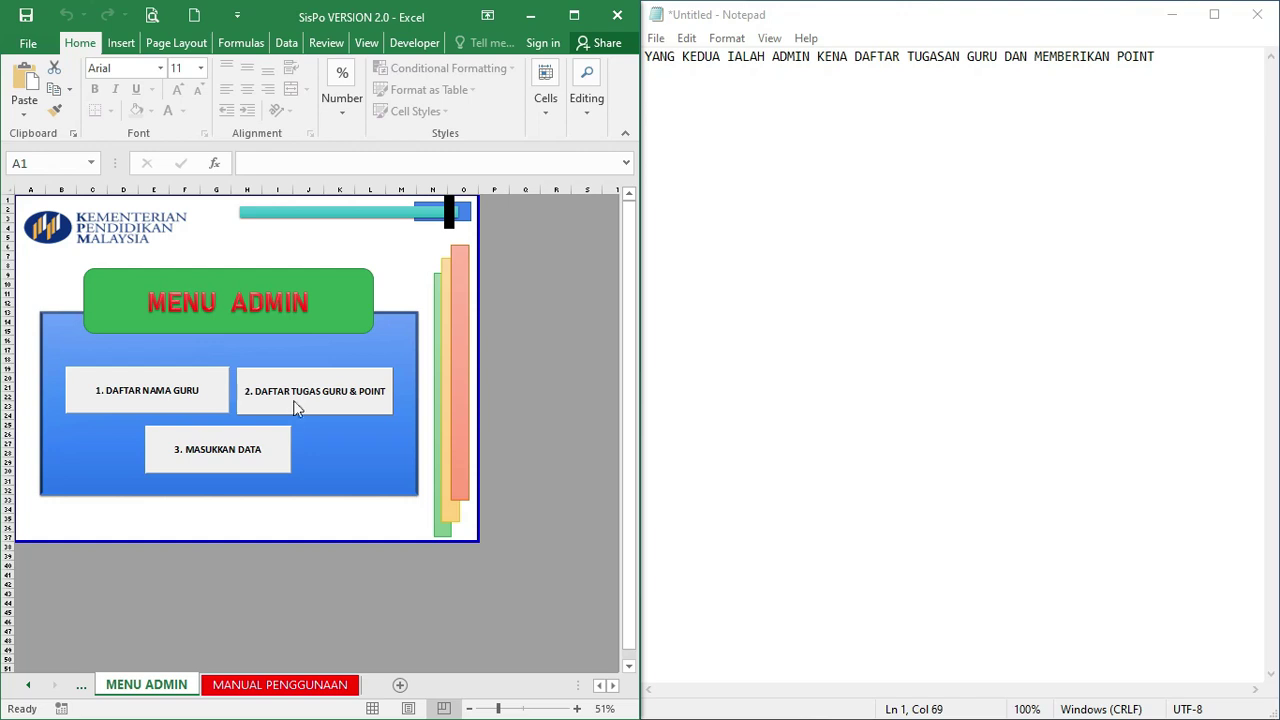
pyautogui.click(303, 401)
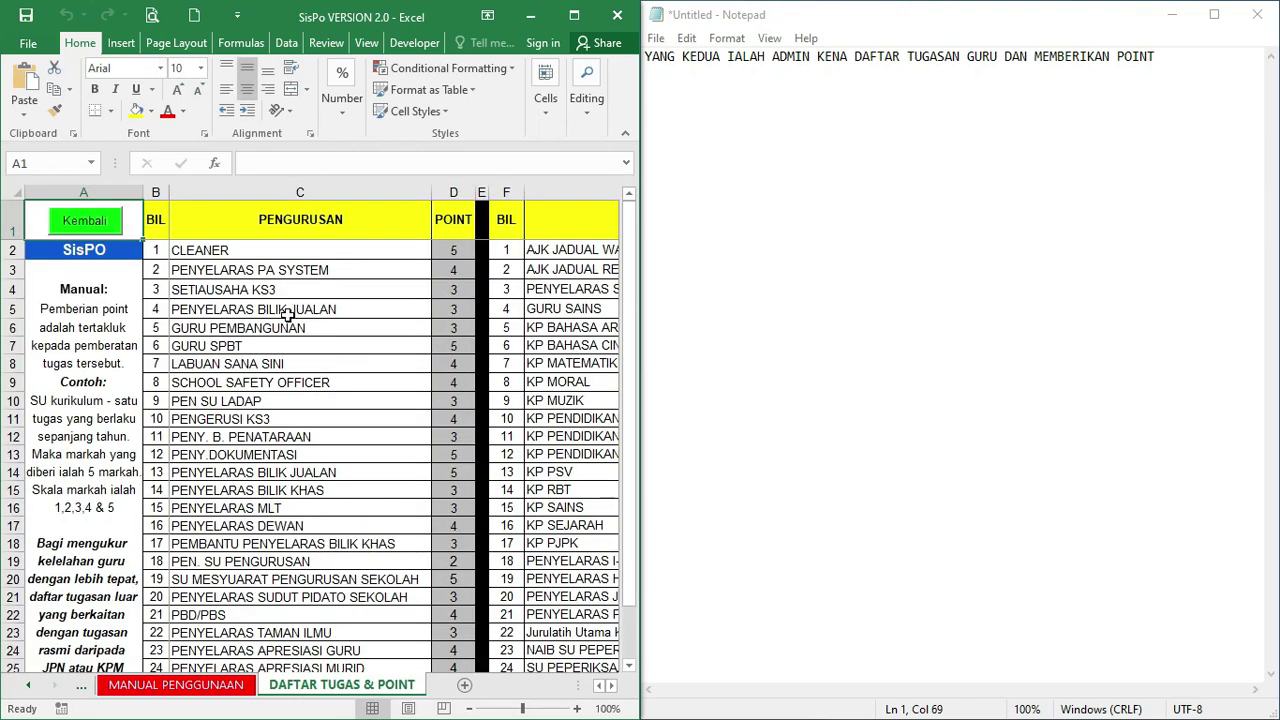
pyautogui.click(256, 255)
pyautogui.click(259, 268)
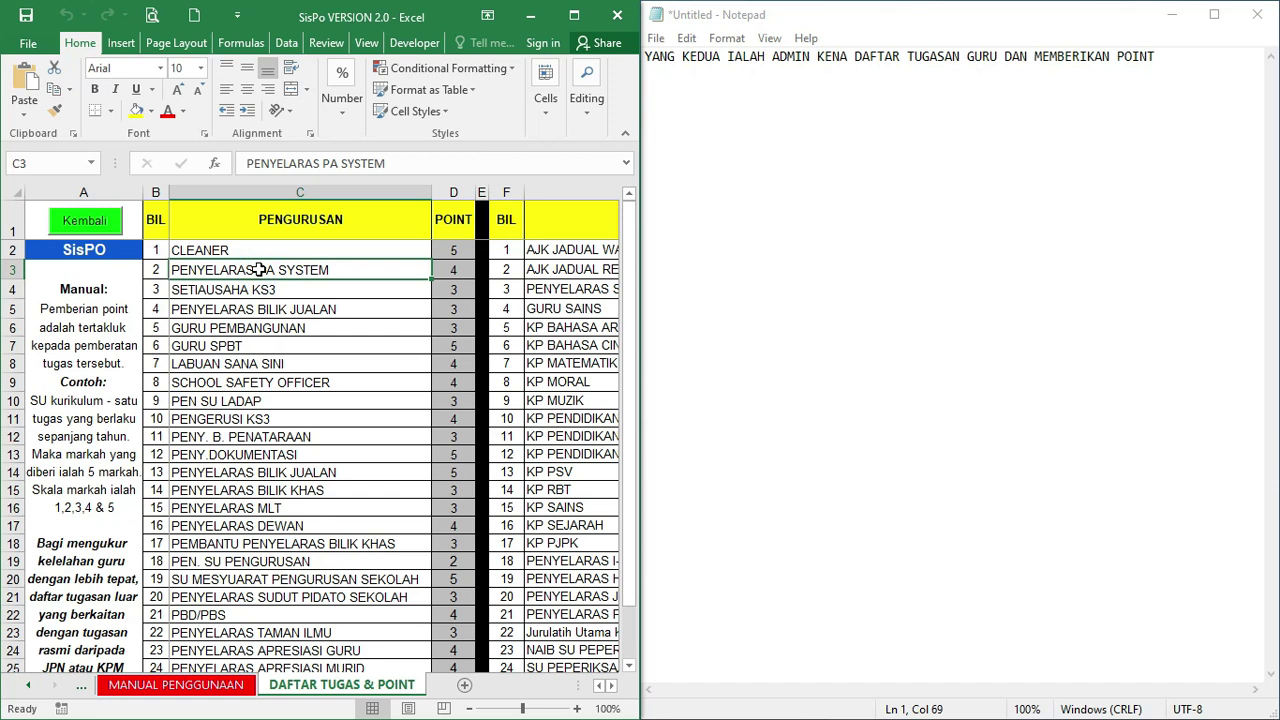
# Replace the selected PENGURUSAN task with PHOTOSTATER and set its point value to 1
pyautogui.write('PHOTOSTATER')
pyautogui.click(455, 262)
pyautogui.write('1')
pyautogui.click(318, 287)
pyautogui.click(316, 270)
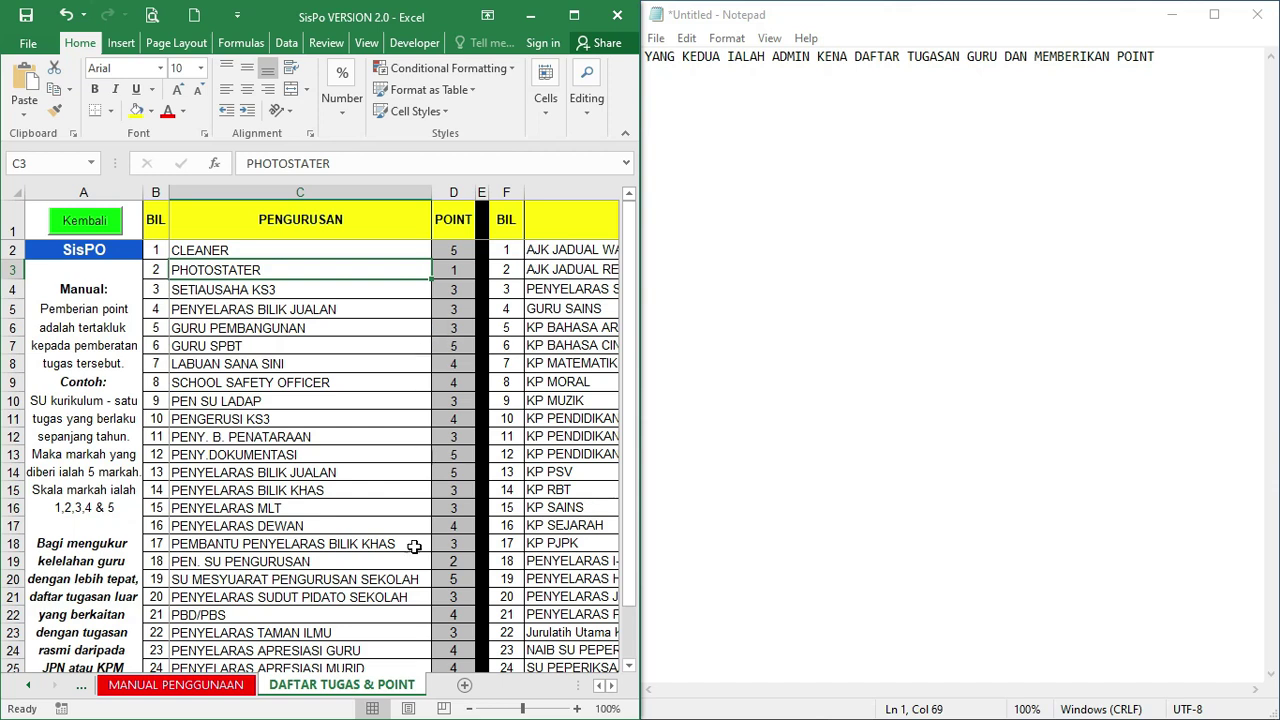
# Add "POINT INI AKAN TERBAHAGI KEPADA 5 BIDANG:" to the Notepad note and begin a numbered list with PENGURUSAN
pyautogui.click(1199, 60)
pyautogui.press('Return')
pyautogui.write('POINT ')
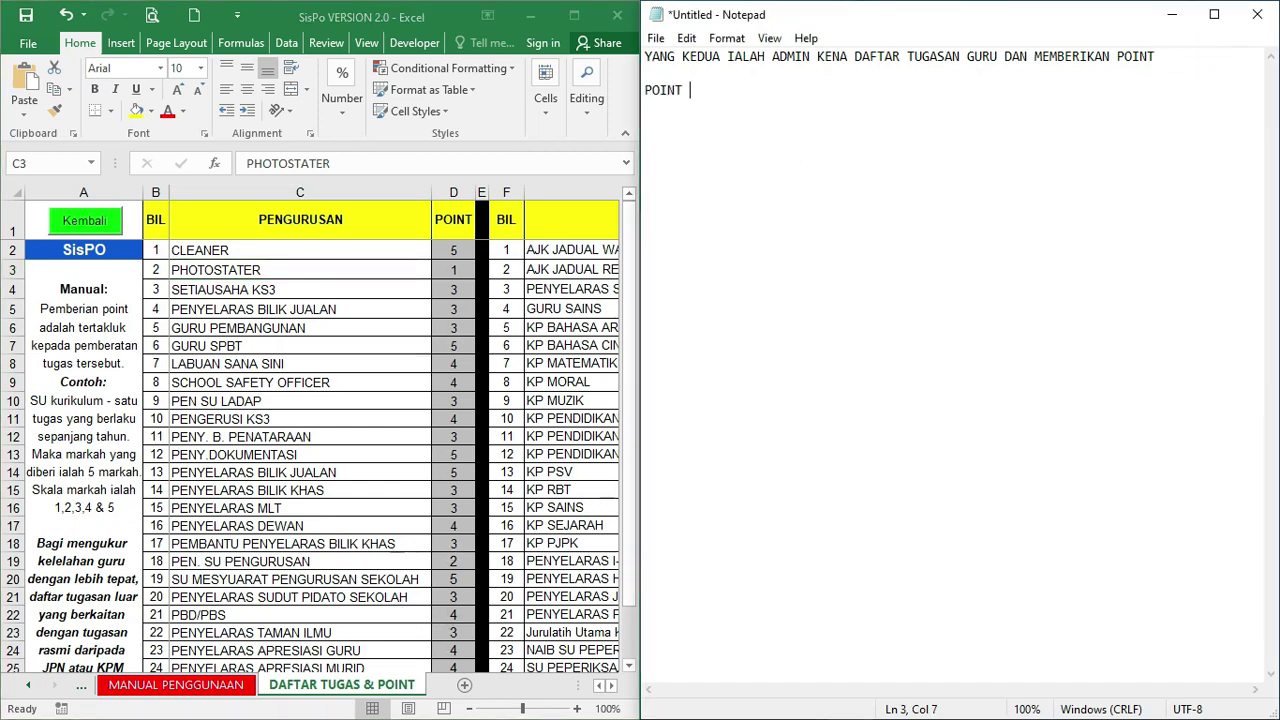
pyautogui.write('INI AKN AN TERB')
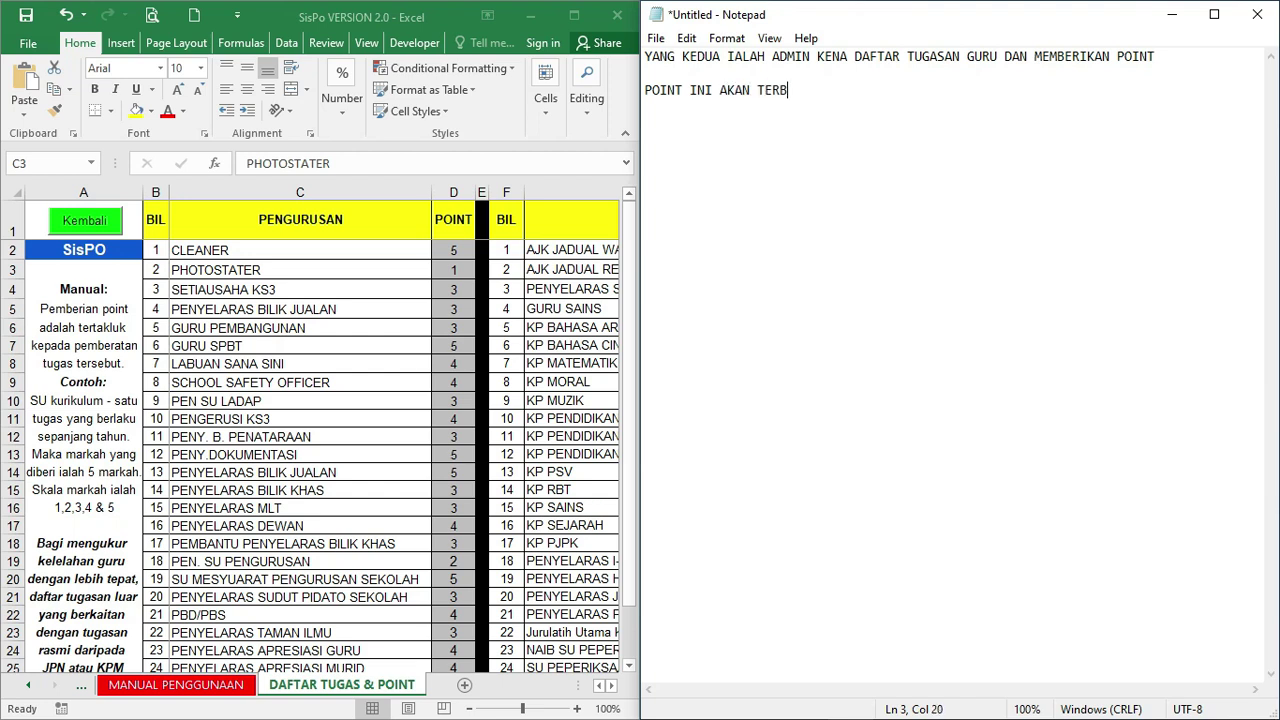
pyautogui.write('AHAGI KEPAD')
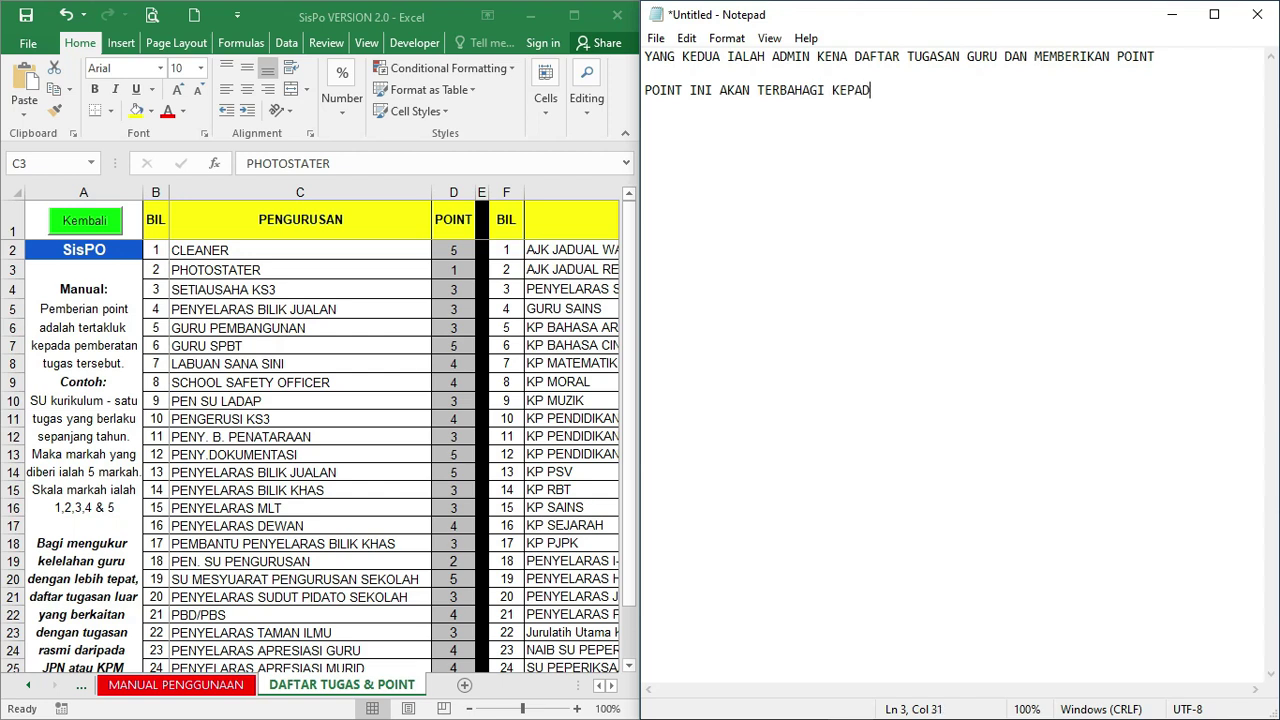
pyautogui.write('A 5 BIAA')
pyautogui.press('BackSpace')
pyautogui.press('BackSpace')
pyautogui.write('DANG:  1. PENGURUSAN 2. K')
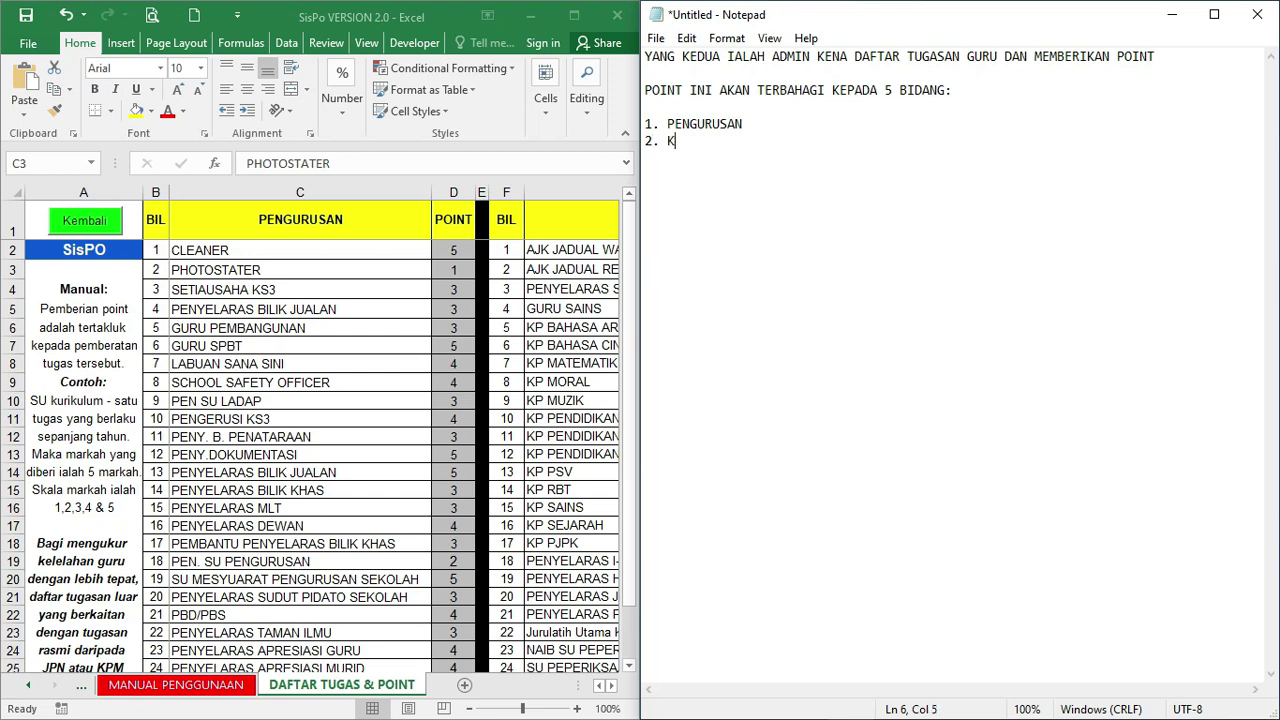
# Complete the numbered list with KURIKULUM, HEM, KOKUM and TUGASAN LUAR as items 2 to 5
pyautogui.write('URIKULUM')
pyautogui.press('Return')
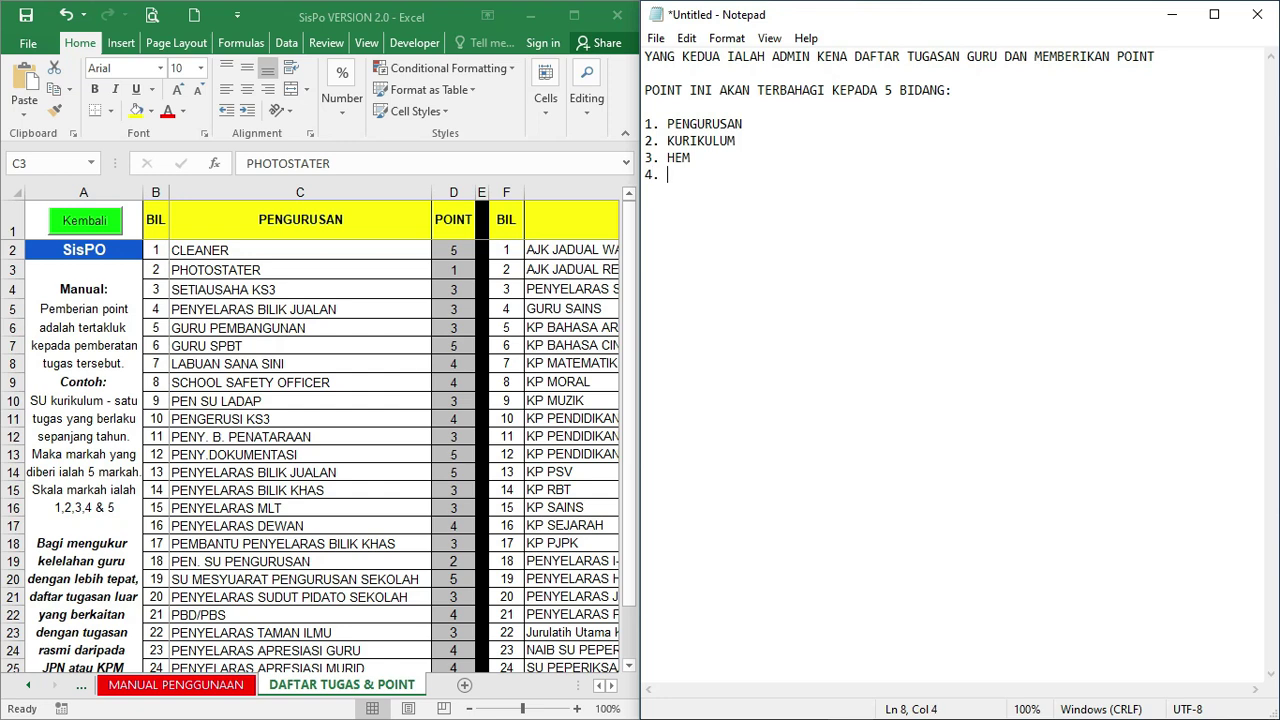
pyautogui.write('OKUM 5. ')
pyautogui.write('TUGASAN')
pyautogui.write(' ;UAR')
pyautogui.press('BackSpace')
pyautogui.press('BackSpace')
pyautogui.press('BackSpace')
pyautogui.press('BackSpace')
pyautogui.press('BackSpace')
pyautogui.write('LUAR')
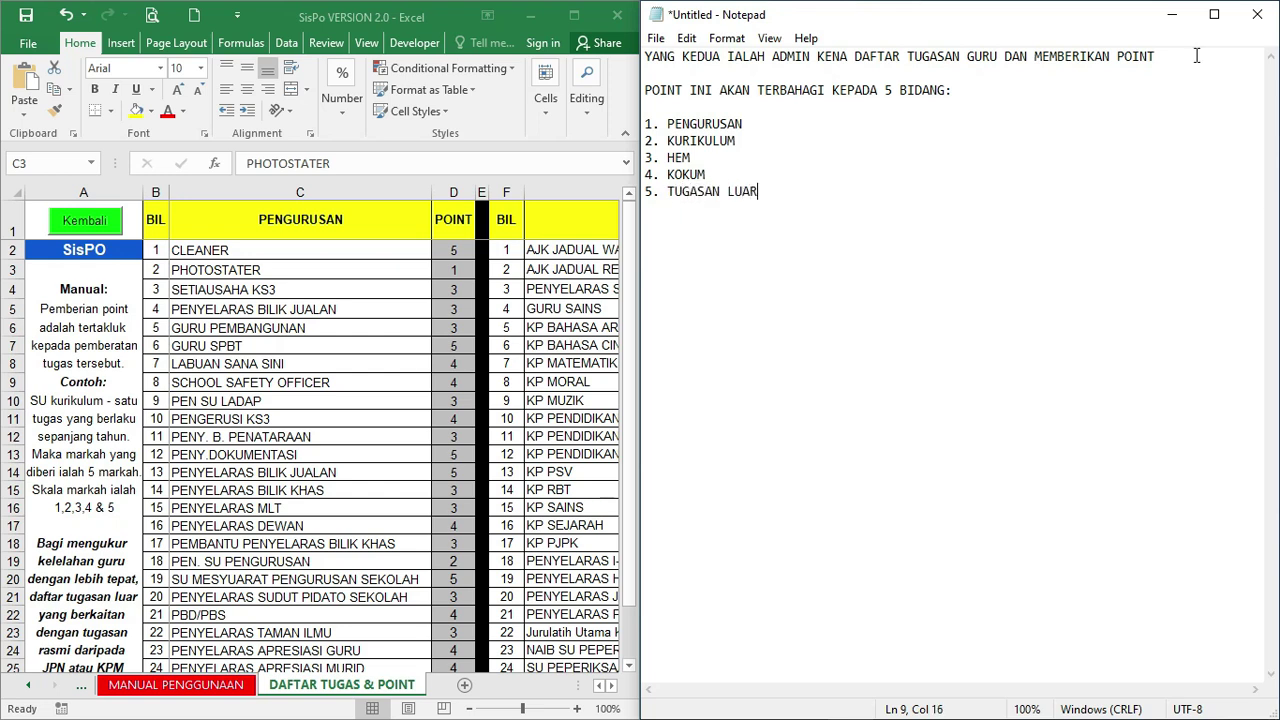
# Look through the Excel task and point columns from PENGURUSAN across to TUGASAN LAIN and back to the PHOTOSTATER point
pyautogui.moveTo(522, 709); pyautogui.dragTo(510, 709)
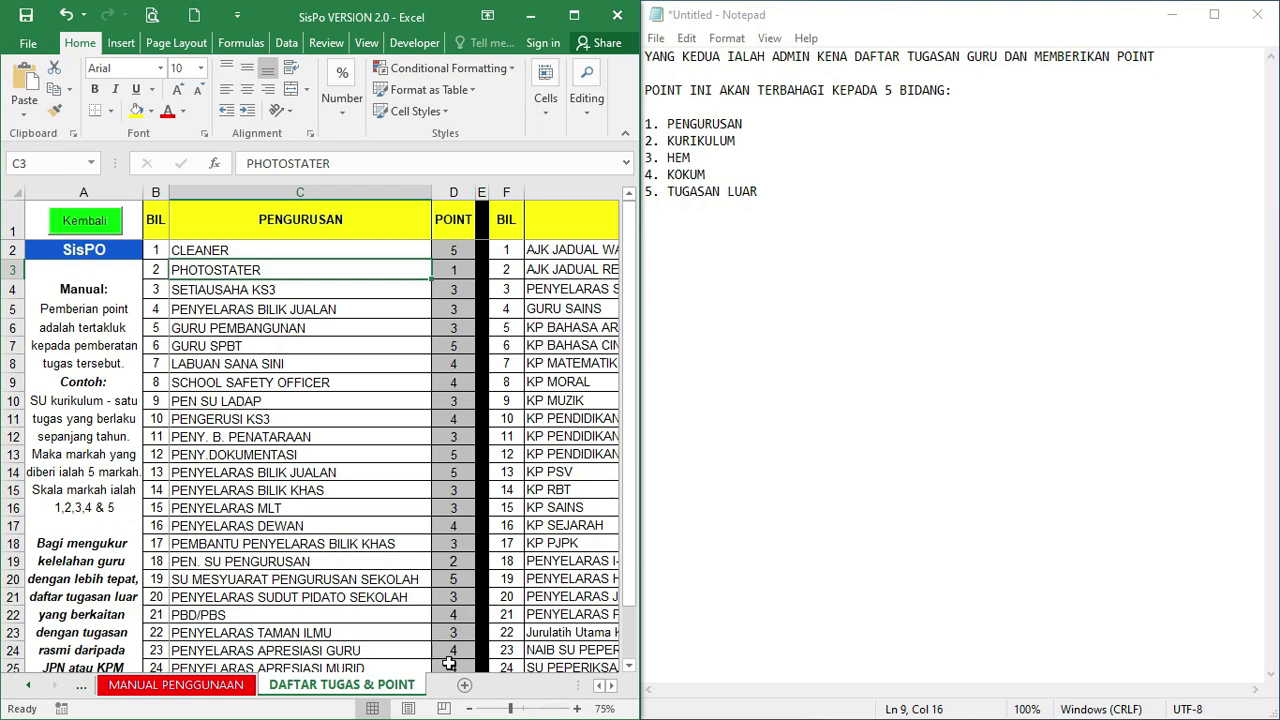
pyautogui.click(611, 686)
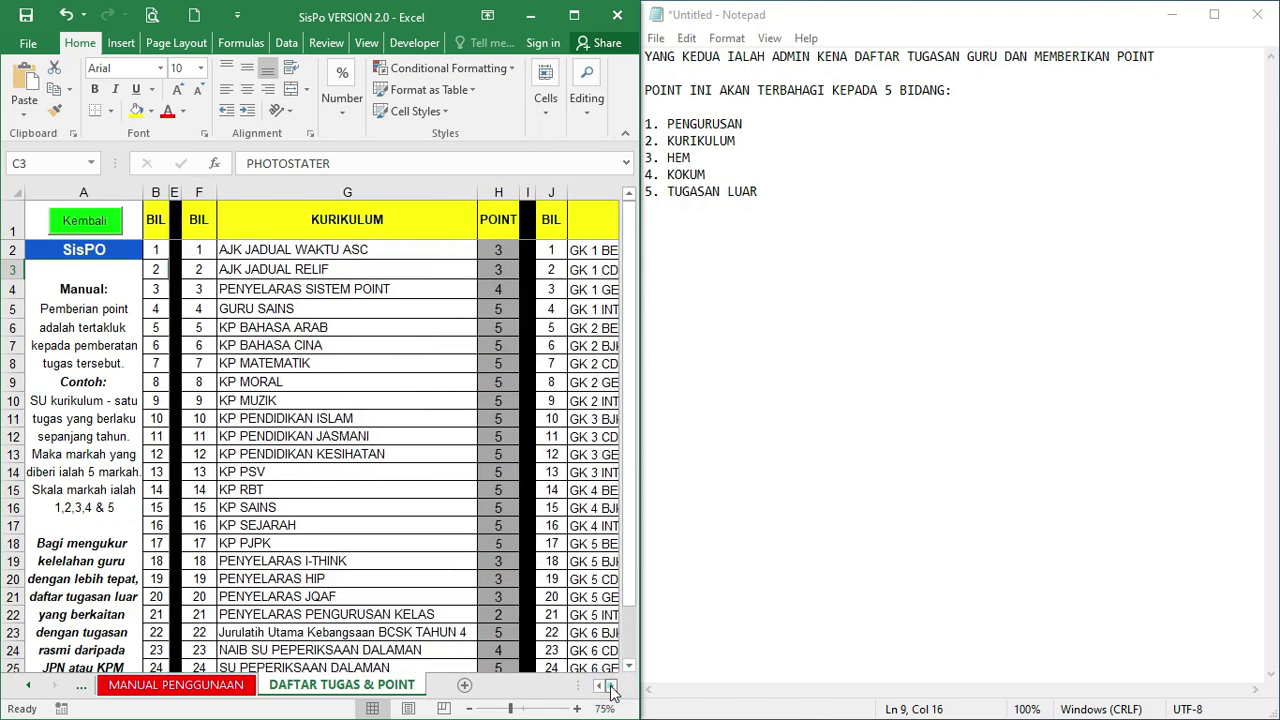
pyautogui.click(611, 686)
pyautogui.click(611, 686)
pyautogui.click(611, 686)
pyautogui.click(611, 686)
pyautogui.click(611, 686)
pyautogui.click(611, 686)
pyautogui.click(611, 686)
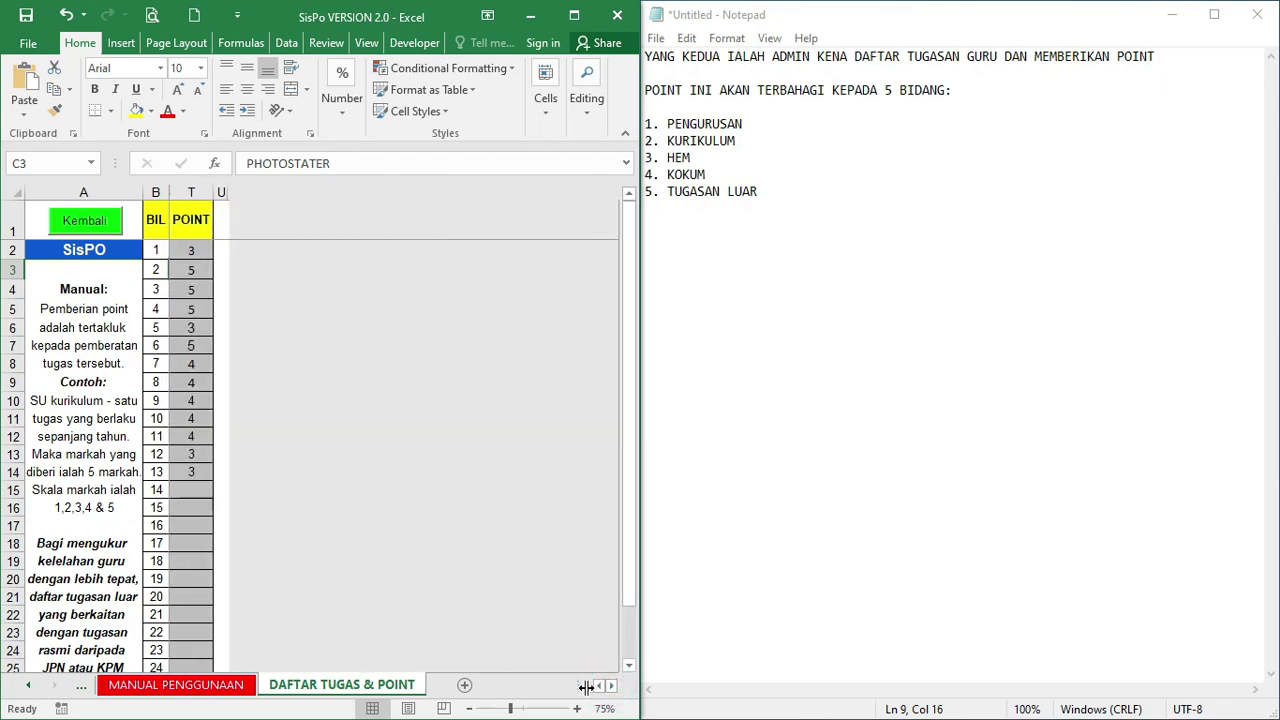
pyautogui.click(599, 688)
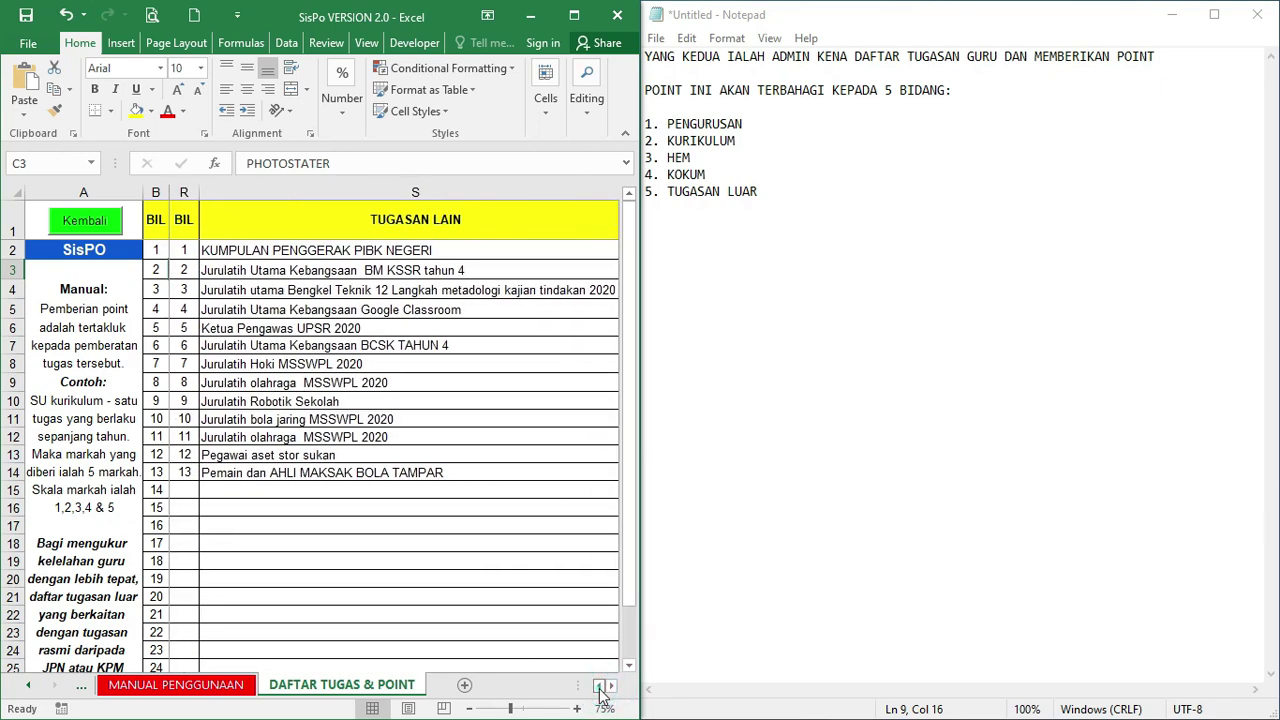
pyautogui.click(599, 688)
pyautogui.click(599, 688)
pyautogui.click(599, 688)
pyautogui.click(599, 688)
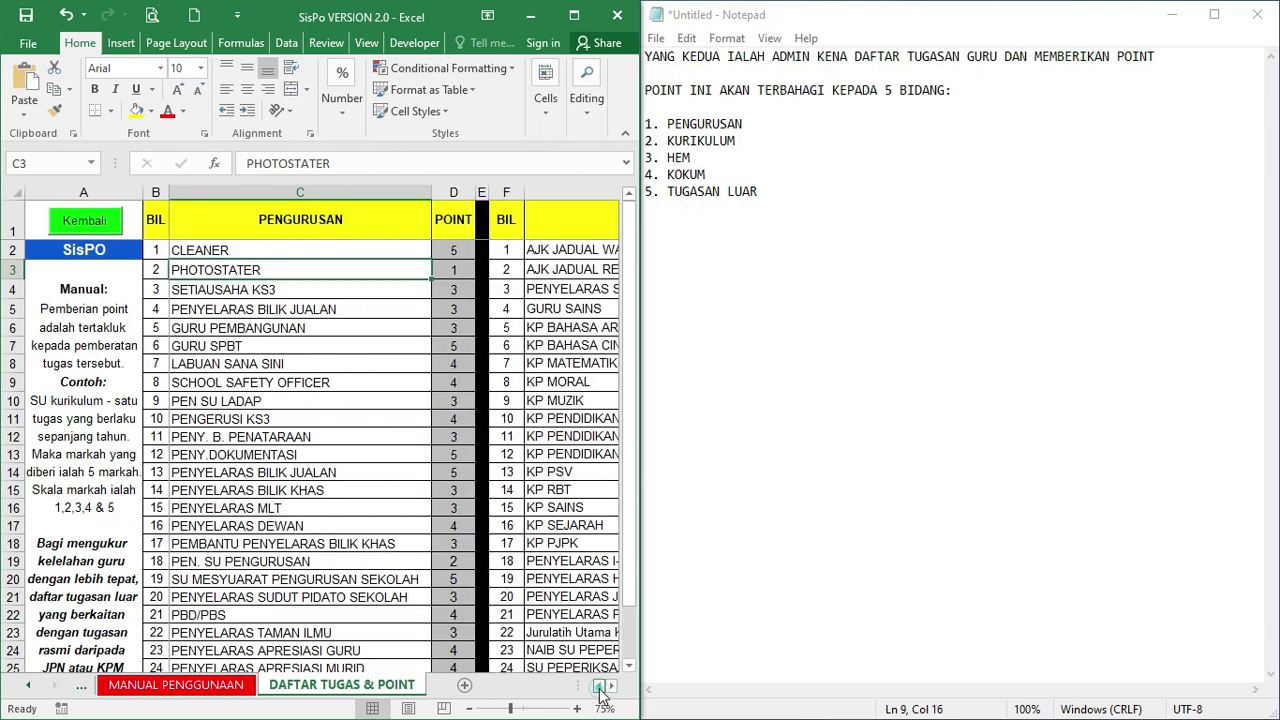
pyautogui.click(442, 263)
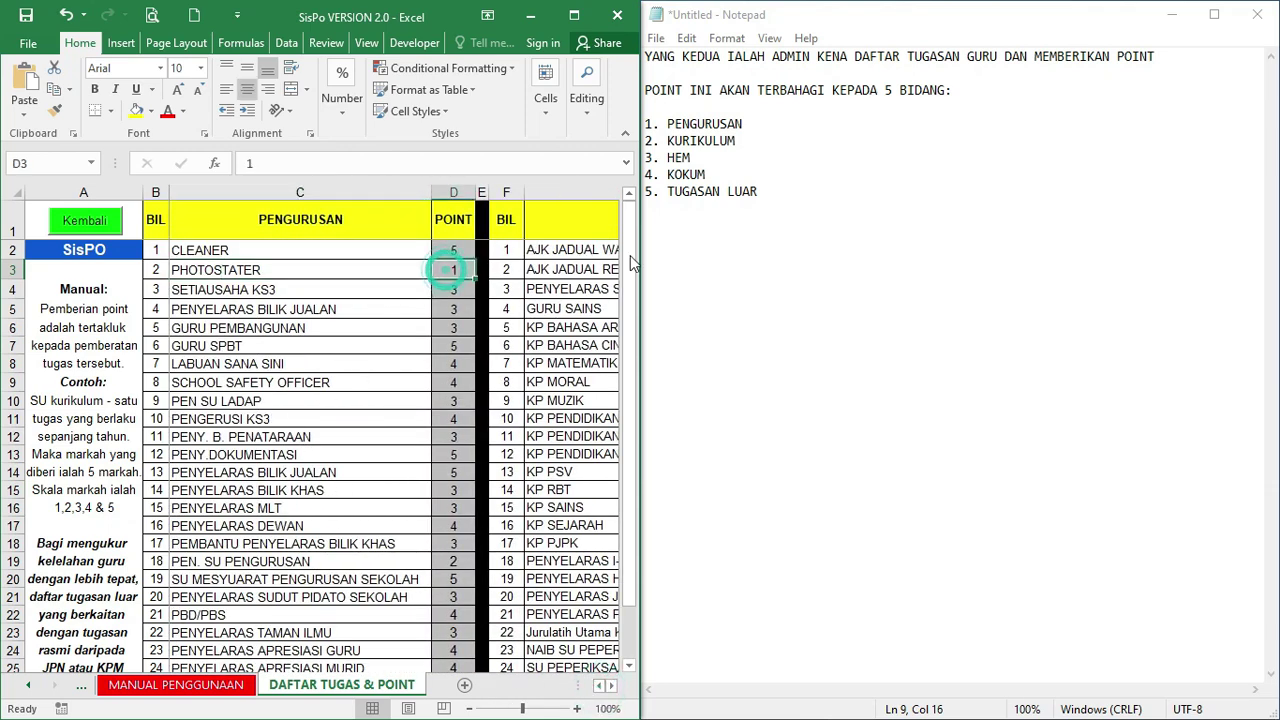
pyautogui.click(796, 197)
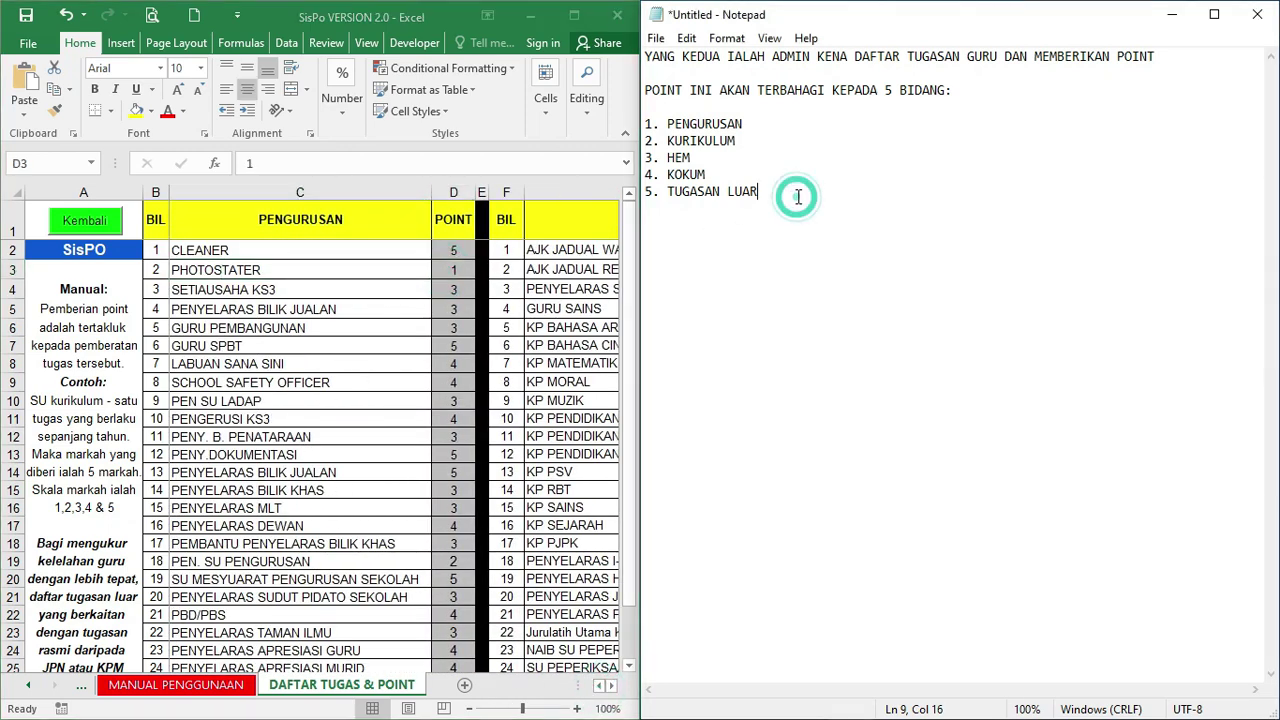
# Highlight the Manual instructions in column A, followed by the "Bagi mengukur kelelahan guru" paragraph beneath them
pyautogui.click(83, 289)
pyautogui.moveTo(83, 289); pyautogui.dragTo(90, 520)
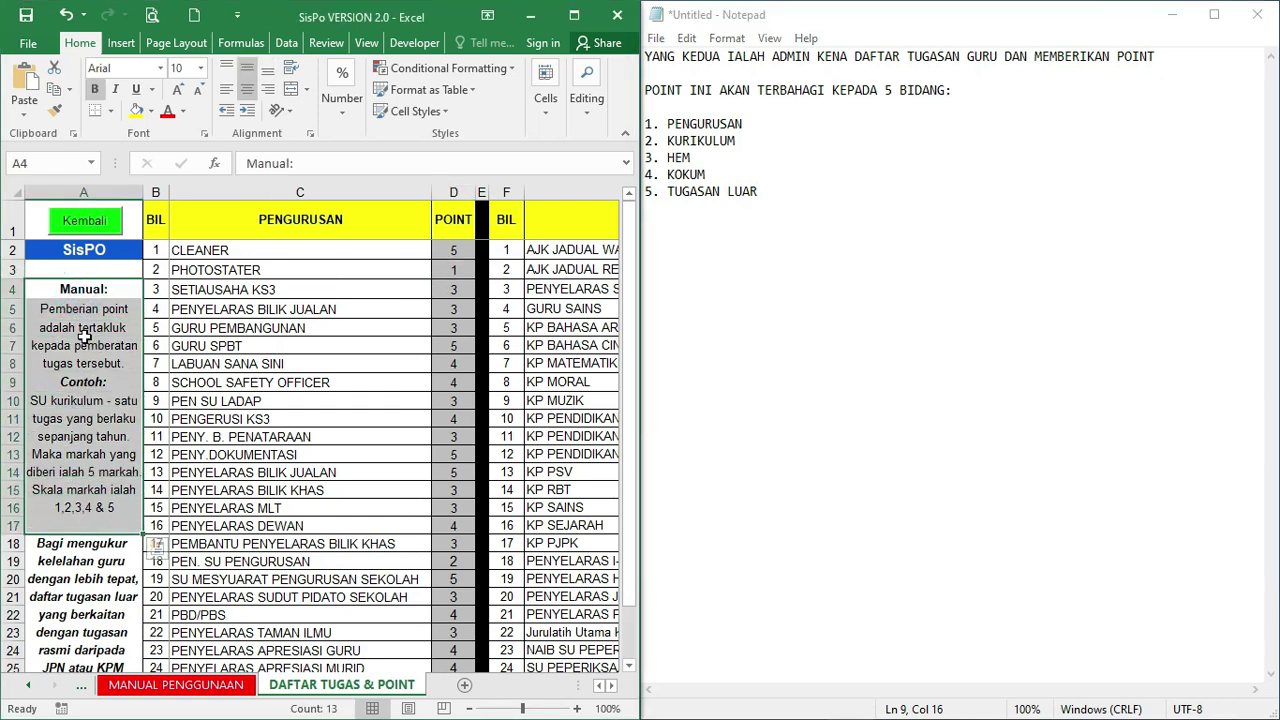
pyautogui.scroll(-2, 88, 553)
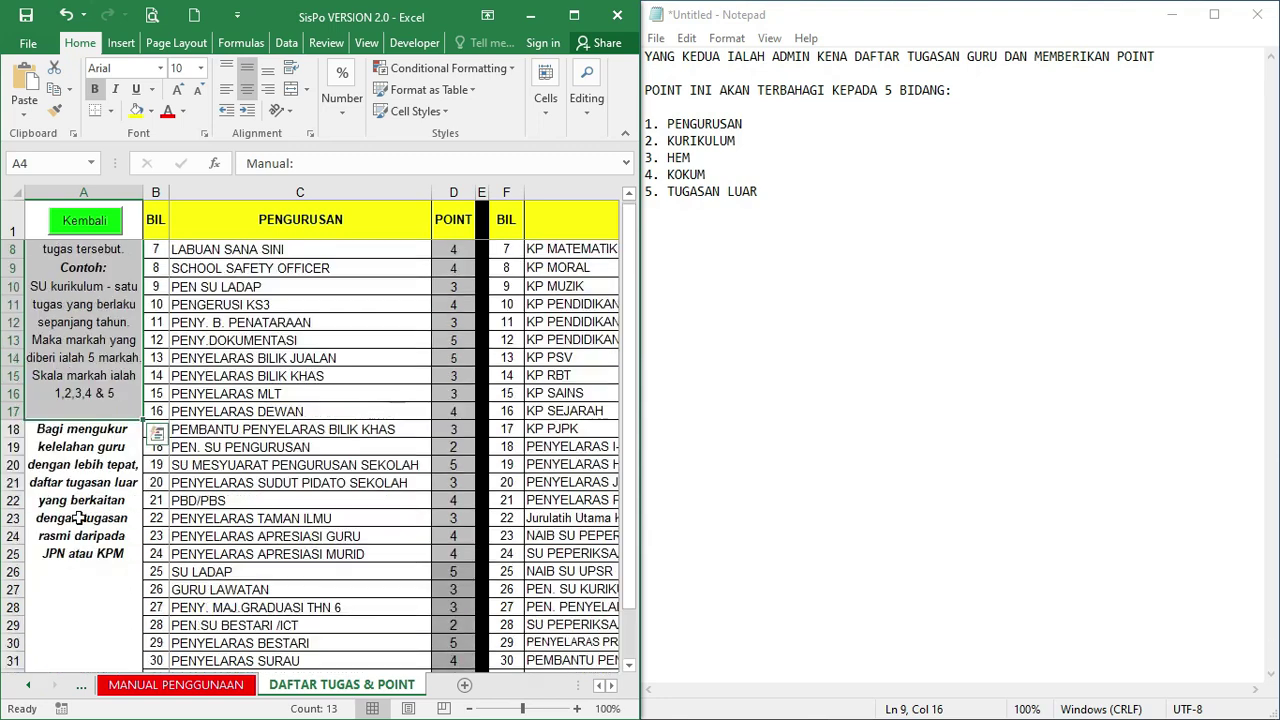
pyautogui.moveTo(84, 432); pyautogui.dragTo(96, 568)
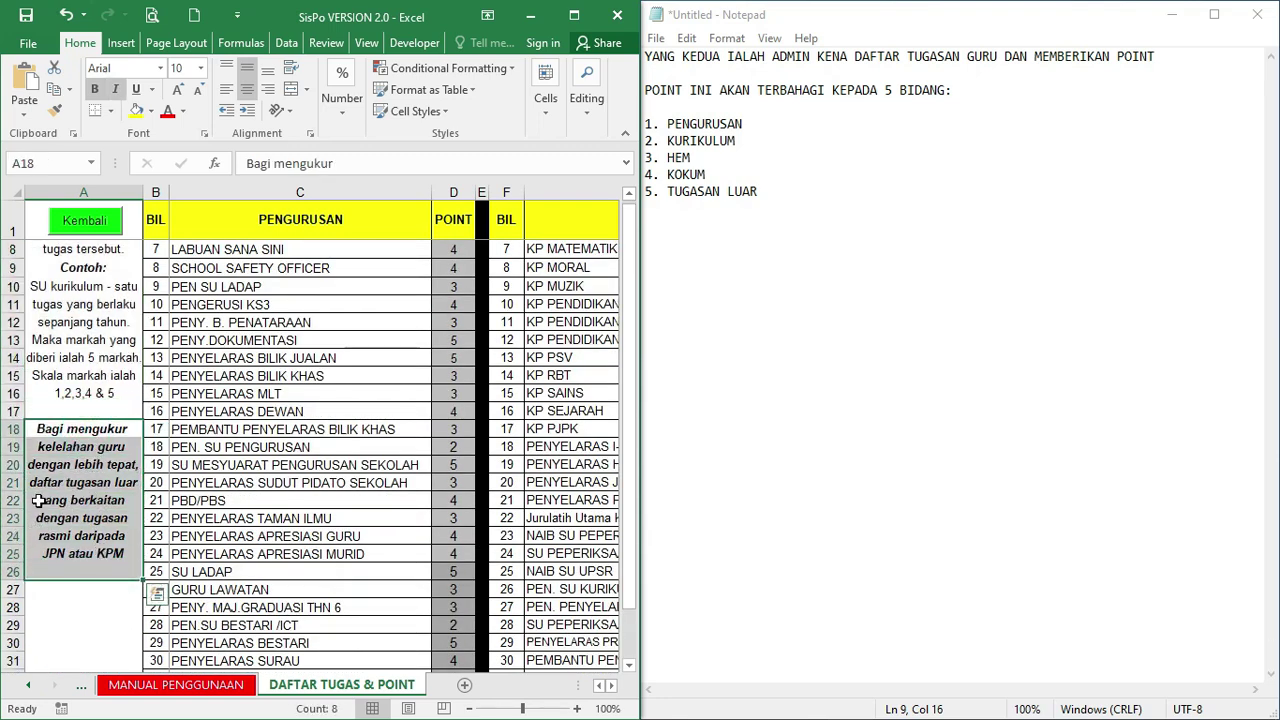
# Start a new line in the Notepad note below "5. TUGASAN LUAR"
pyautogui.click(778, 272)
pyautogui.click(771, 194)
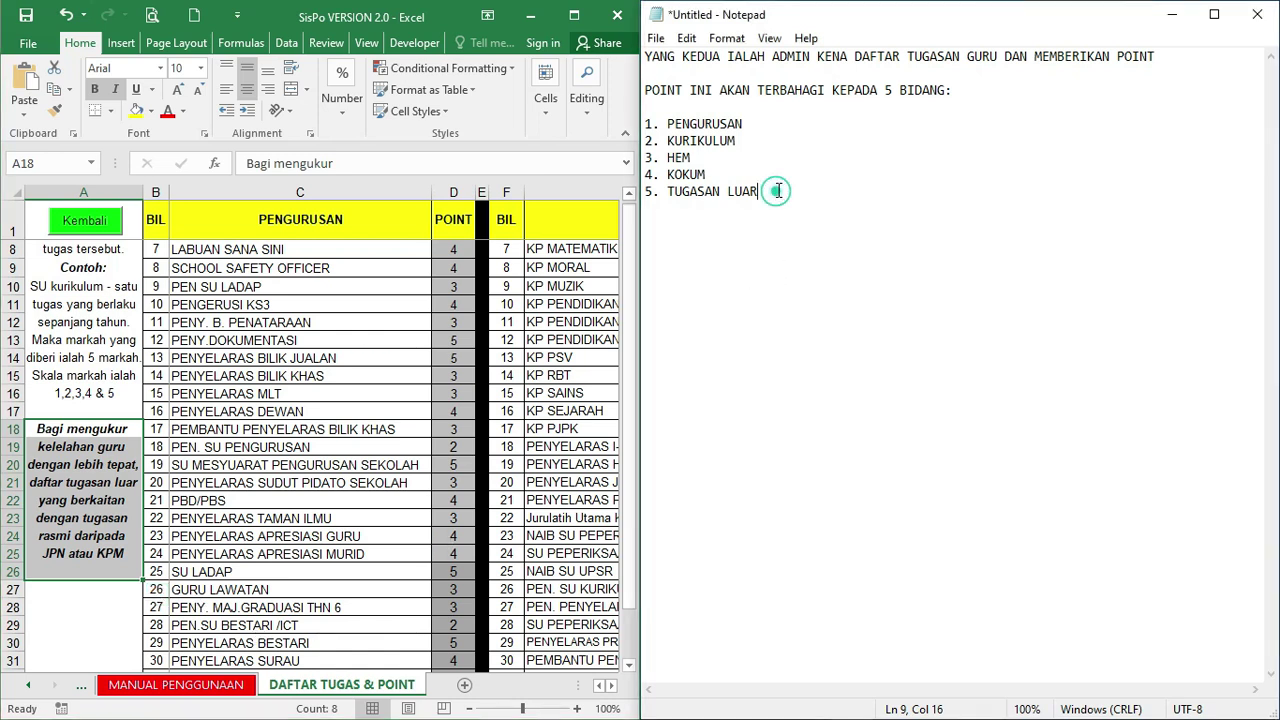
pyautogui.press('Return')
pyautogui.press('Return')
pyautogui.write('SELEPAS')
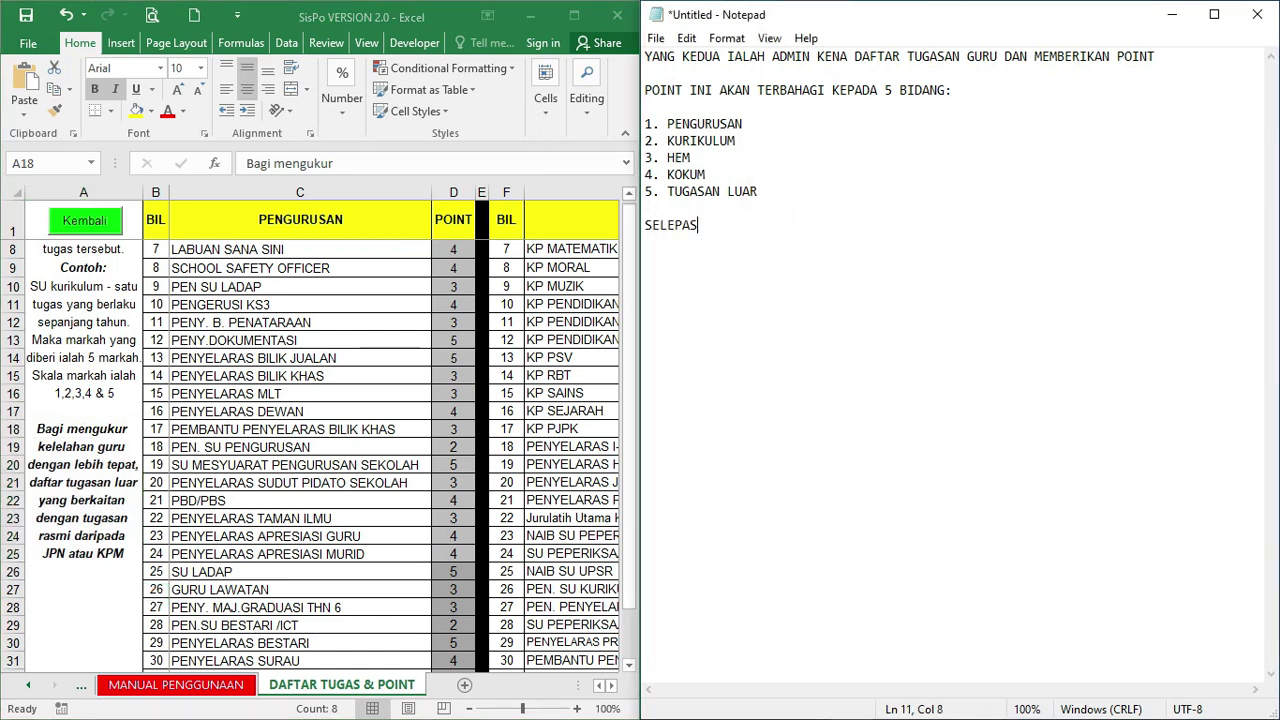
pyautogui.press('BackSpace')
pyautogui.press('BackSpace')
pyautogui.press('BackSpace')
pyautogui.press('BackSpace')
pyautogui.press('BackSpace')
pyautogui.press('BackSpace')
pyautogui.press('BackSpace')
pyautogui.press('BackSpace')
# Write "DI SINI SAYA TELAH SERTAKAN SENARAI TUGASS GURU YANG ADA DI SEKOLLAH SAYA" below the list of five fields
pyautogui.write('DI SINI SAY')
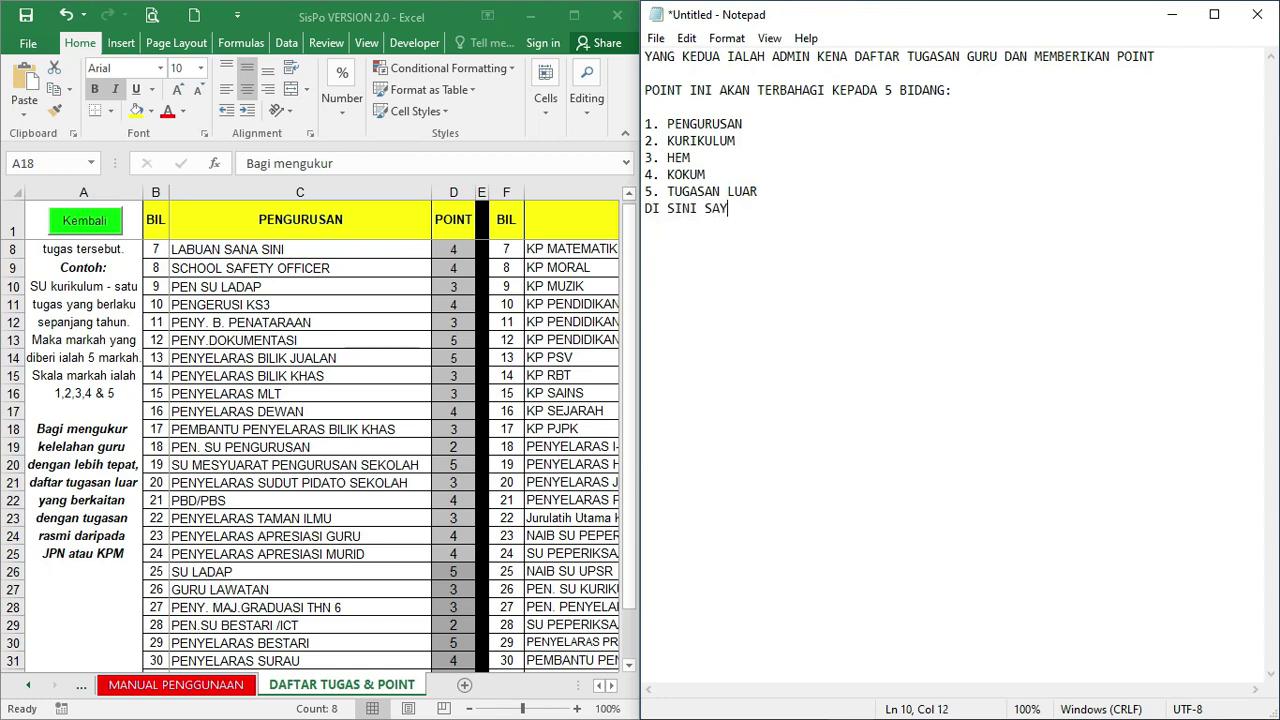
pyautogui.write('A TELAH SERTA')
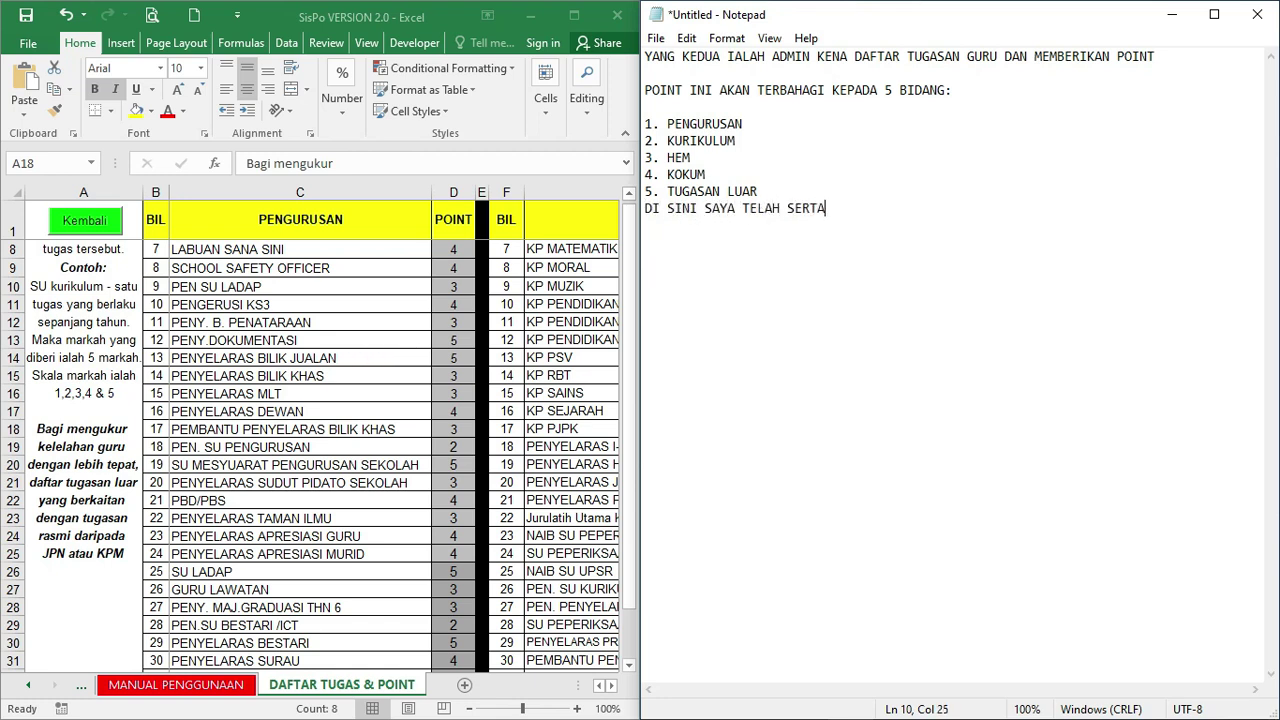
pyautogui.write('KAN SENARAI TUGASS GURU YANG')
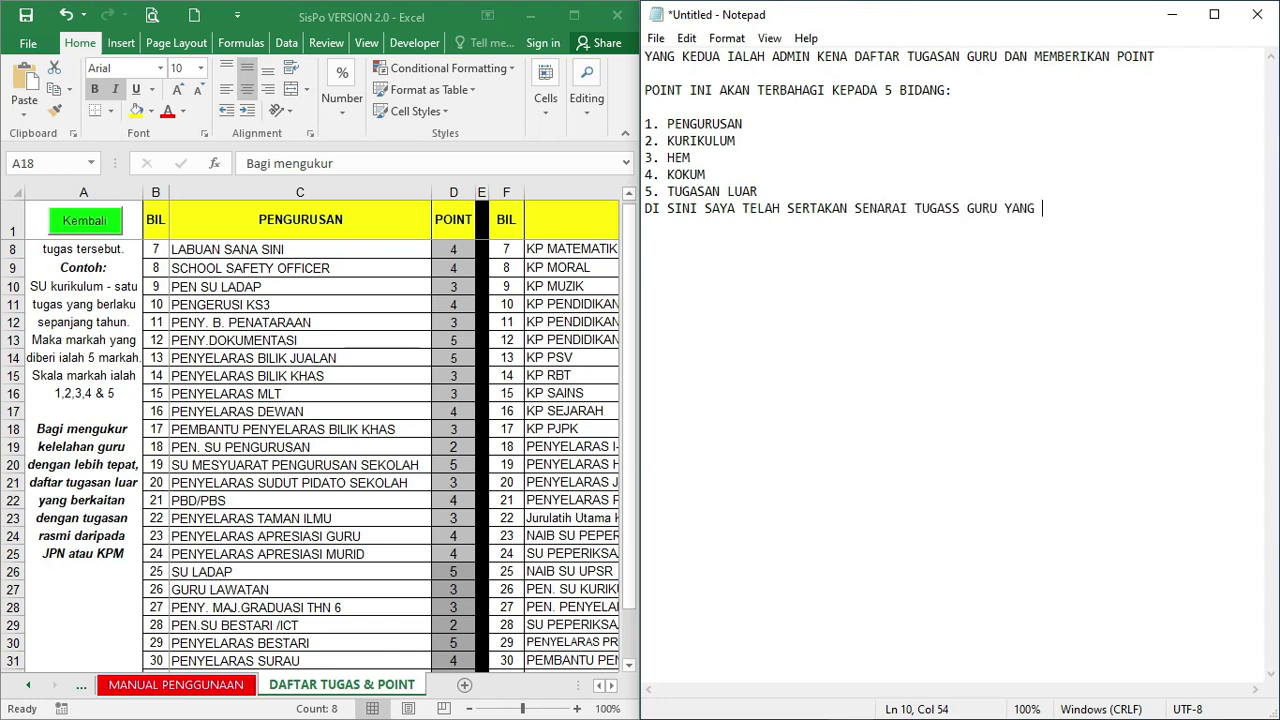
pyautogui.write(' ADA DI SEKOLLAH ')
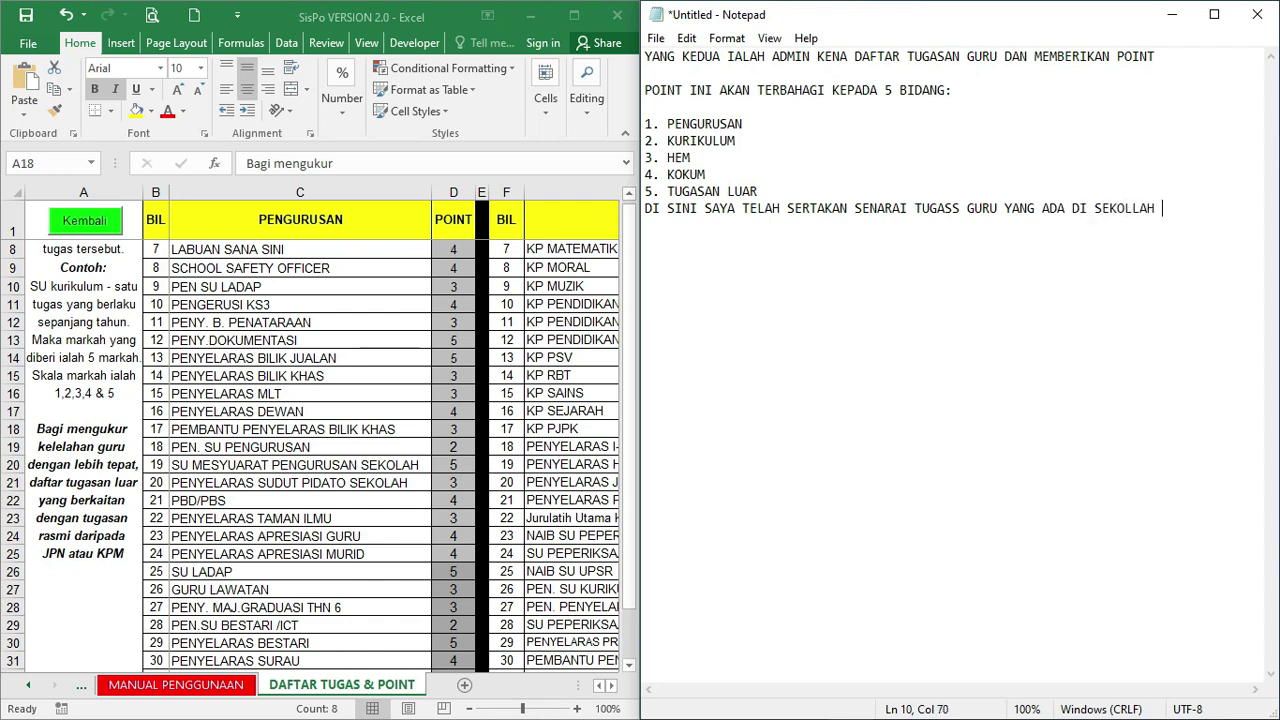
pyautogui.write('SAYA')
# Highlight the PENGURUSAN tasks in Excel from SCHOOL SAFETY OFFICER down to row 45
pyautogui.click(290, 274)
pyautogui.moveTo(300, 272); pyautogui.dragTo(369, 585)
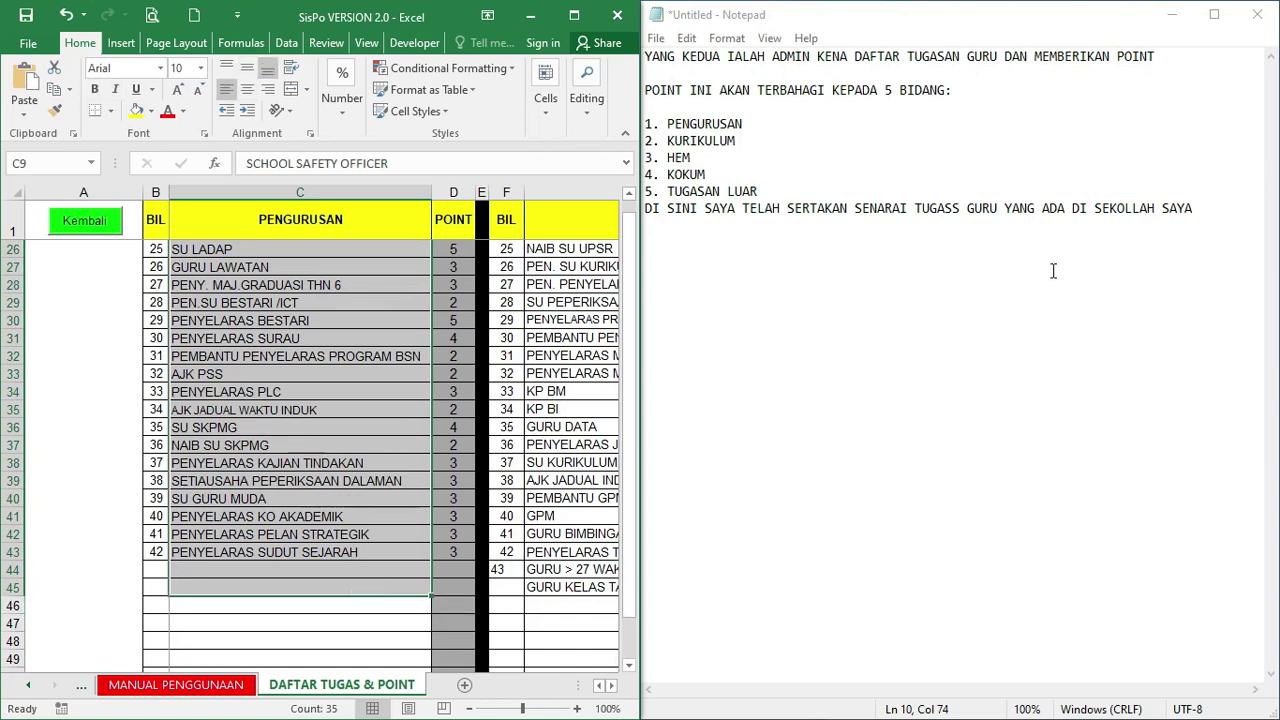
# Add the paragraph "PEMBERIAN POINT PERLULAH DIBINCANGKAN DIKALANGAN MLT" at the end of the Notepad note
pyautogui.click(1051, 271)
pyautogui.click(1203, 208)
pyautogui.press('Return')
pyautogui.press('Return')
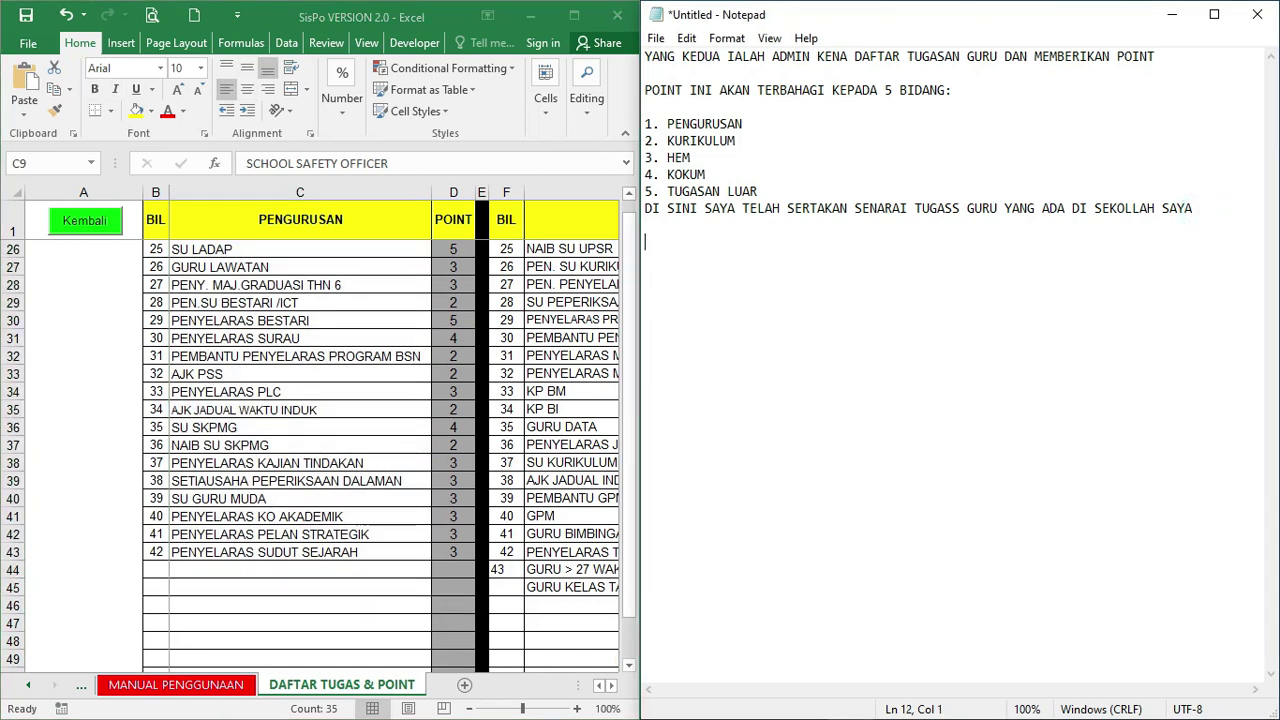
pyautogui.write('PEMEBRIAN ')
pyautogui.write('POINT PERLULAH DIBINCANG')
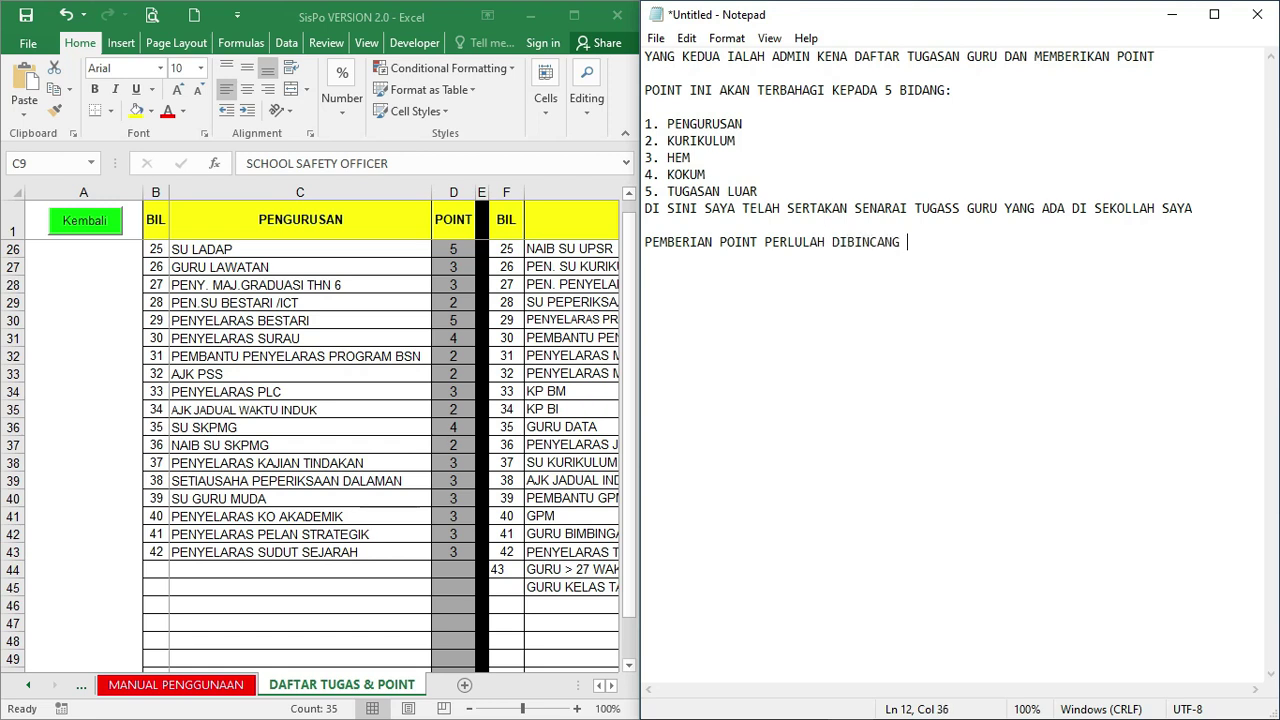
pyautogui.write('KALANGAN MLT')
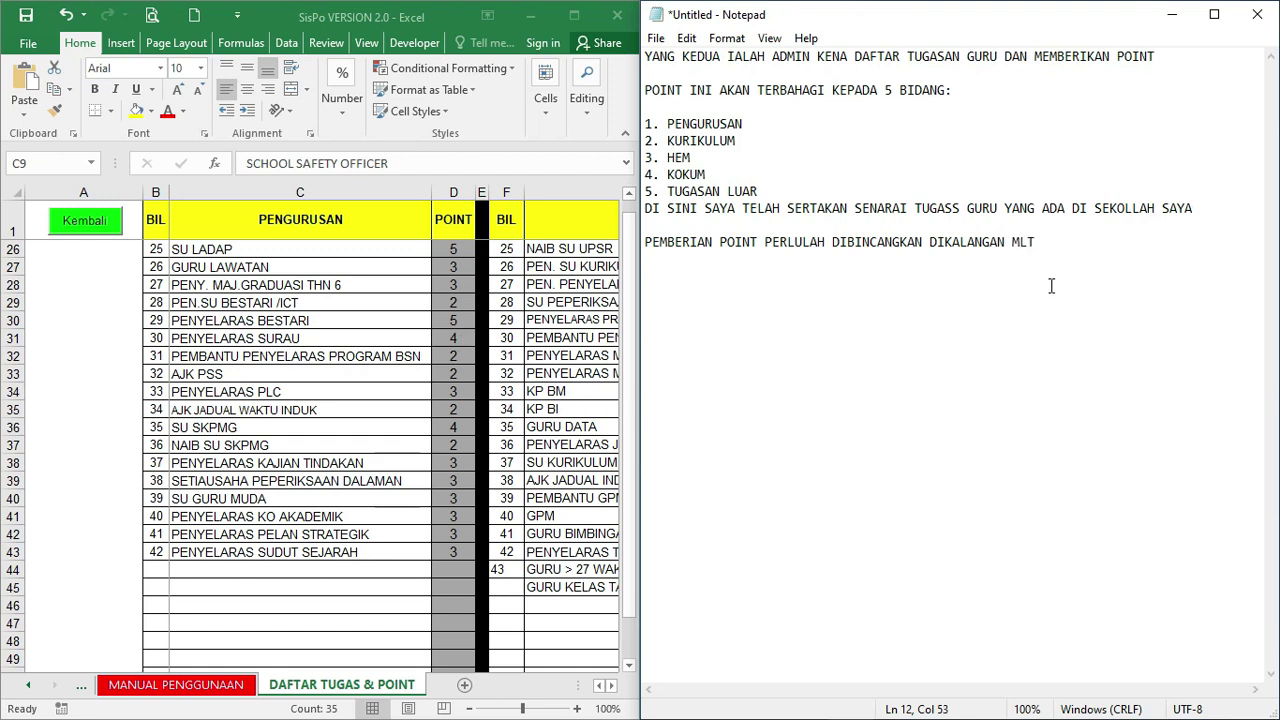
# Add the closing instruction "SELEPAS ITU TEKAN KEMBALI" as a separate paragraph in the note
pyautogui.write('SELEPAS')
pyautogui.press('BackSpace')
pyautogui.press('BackSpace')
pyautogui.write('PAS OI')
pyautogui.press('BackSpace')
pyautogui.press('BackSpace')
pyautogui.write('ITU TEKAN KEMBALI')
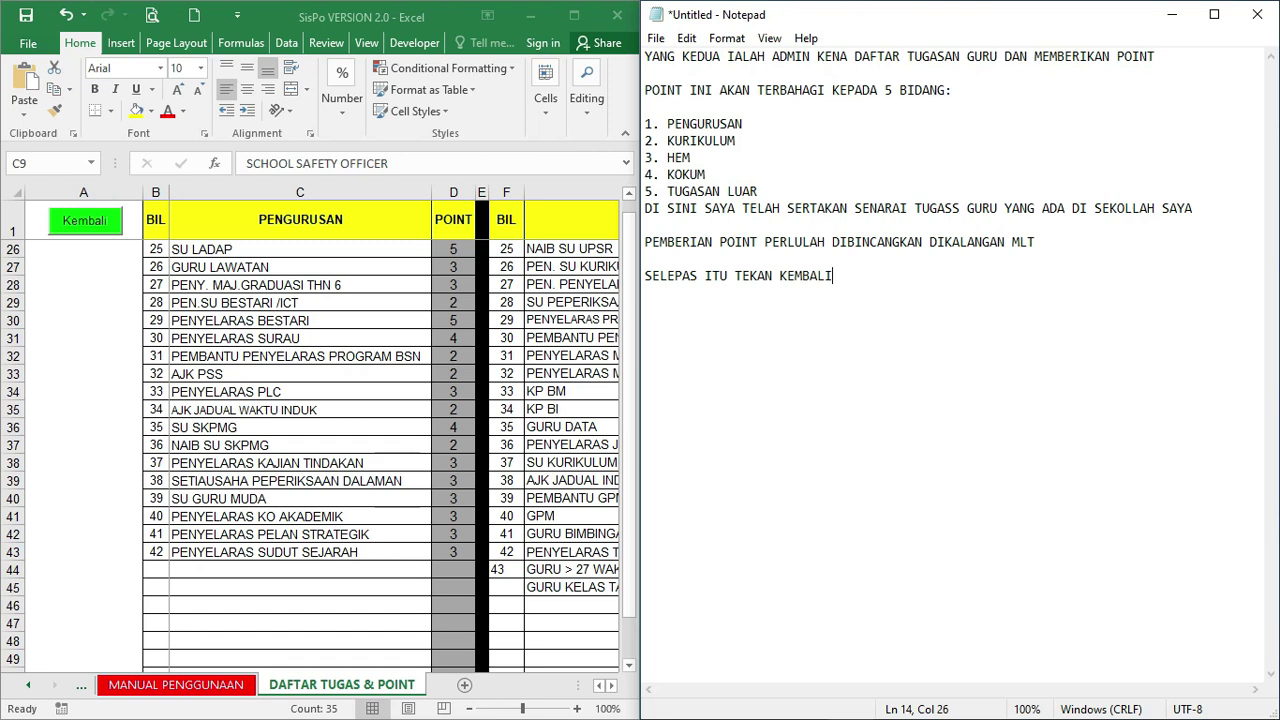
# Return from the Excel task list to the admin menu, logging in with the user ID and password and dismissing the welcome message
pyautogui.click(92, 227)
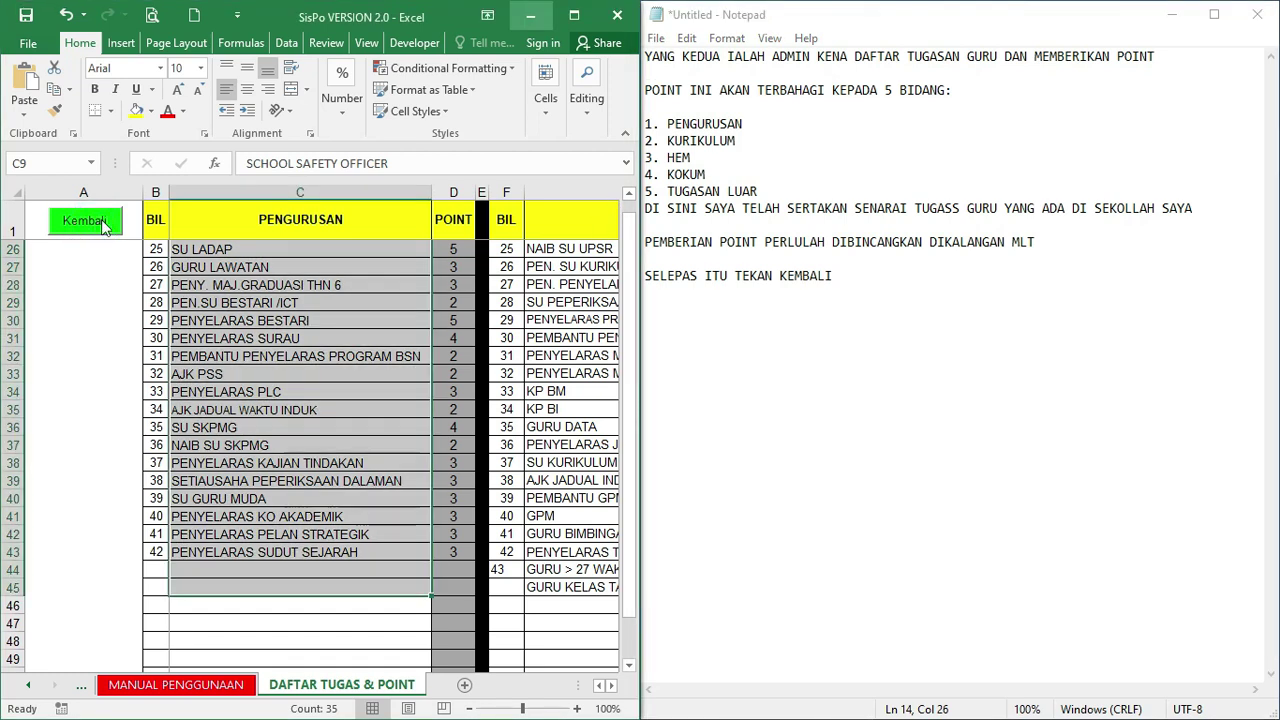
pyautogui.click(104, 226)
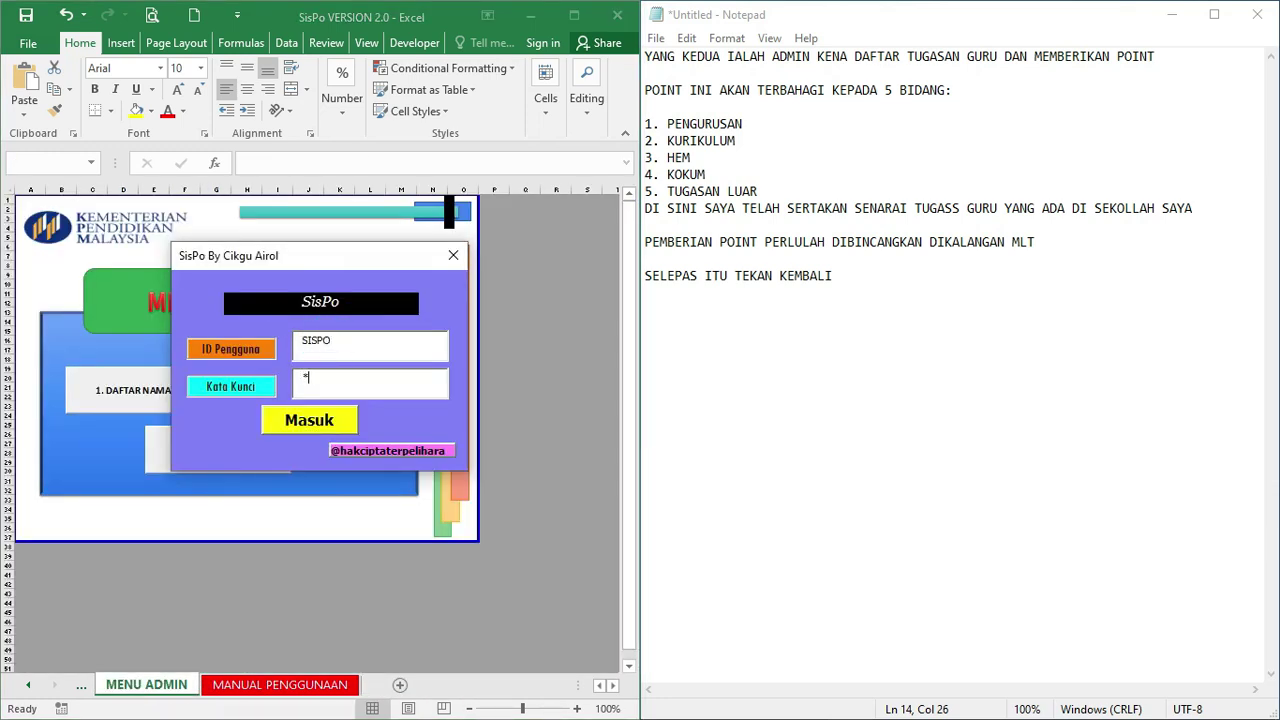
pyautogui.click(290, 420)
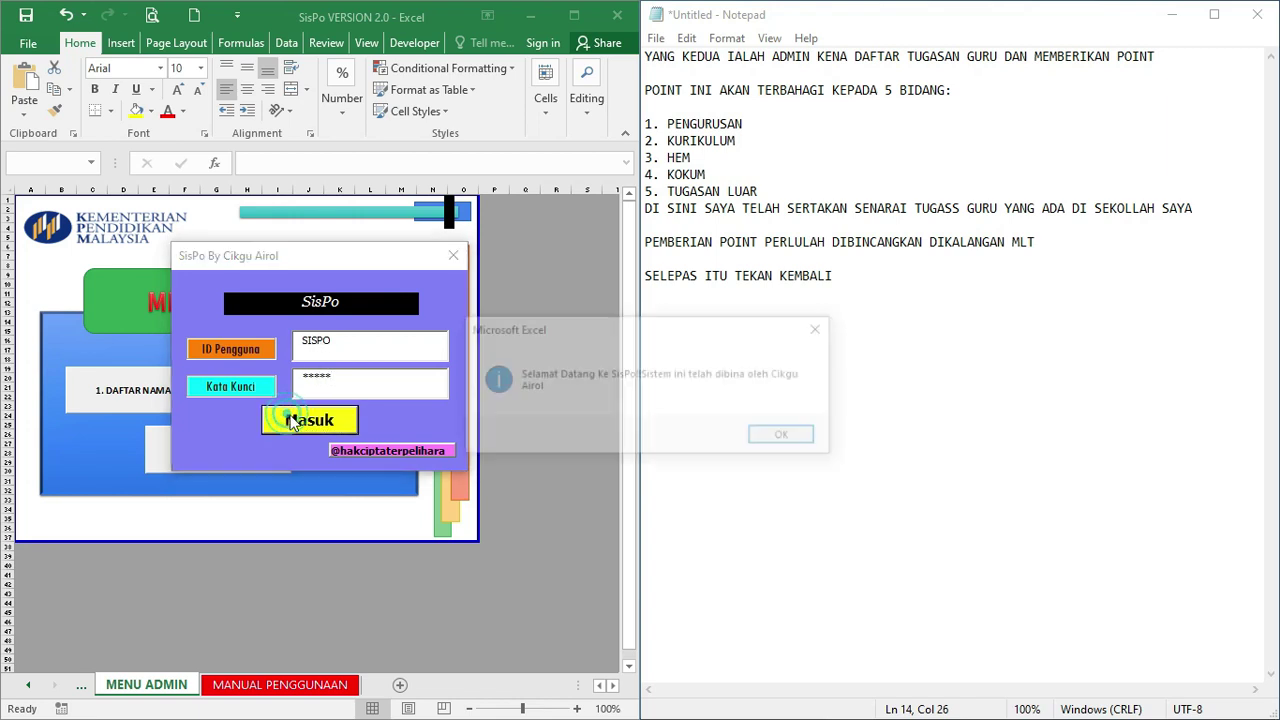
pyautogui.click(776, 430)
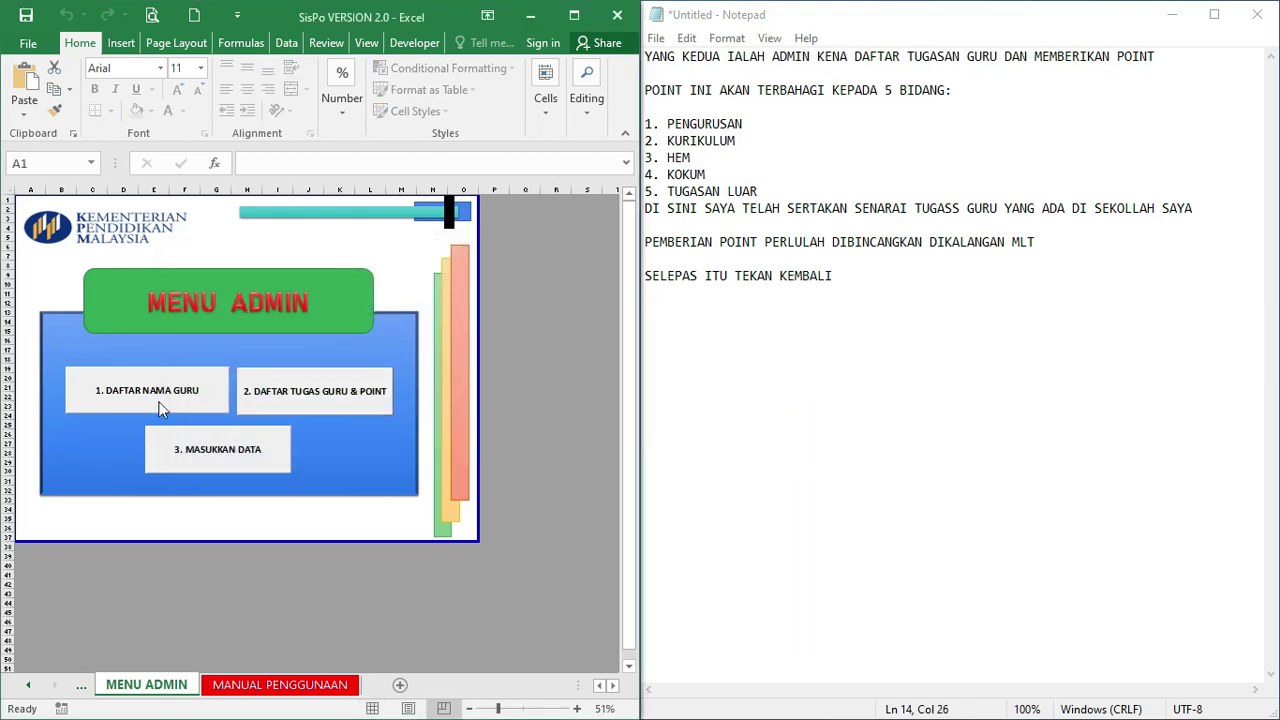
# Replace the whole Notepad text with "YANG TERAKHIHR IALAH MASUKKAN DATA"
pyautogui.moveTo(847, 274); pyautogui.dragTo(630, 37)
pyautogui.press('Delete')
pyautogui.write('YANG TERAKHIHR IAL')
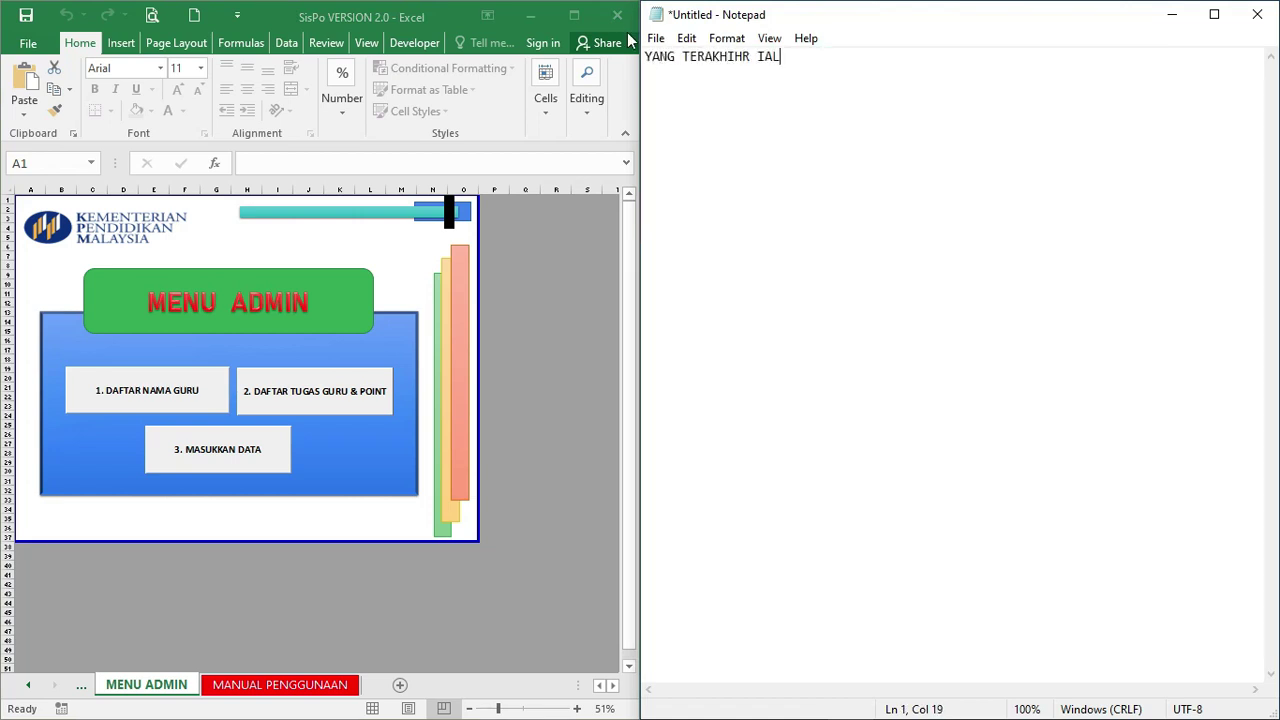
pyautogui.write('AH MASUKKAN DATA')
# Add the paragraph "INI SELEPASS KITA DAFTAR KAN APA YANG PERLU" beneath the first line of the Notepad note
pyautogui.press('Return')
pyautogui.press('Return')
pyautogui.write('INI SE')
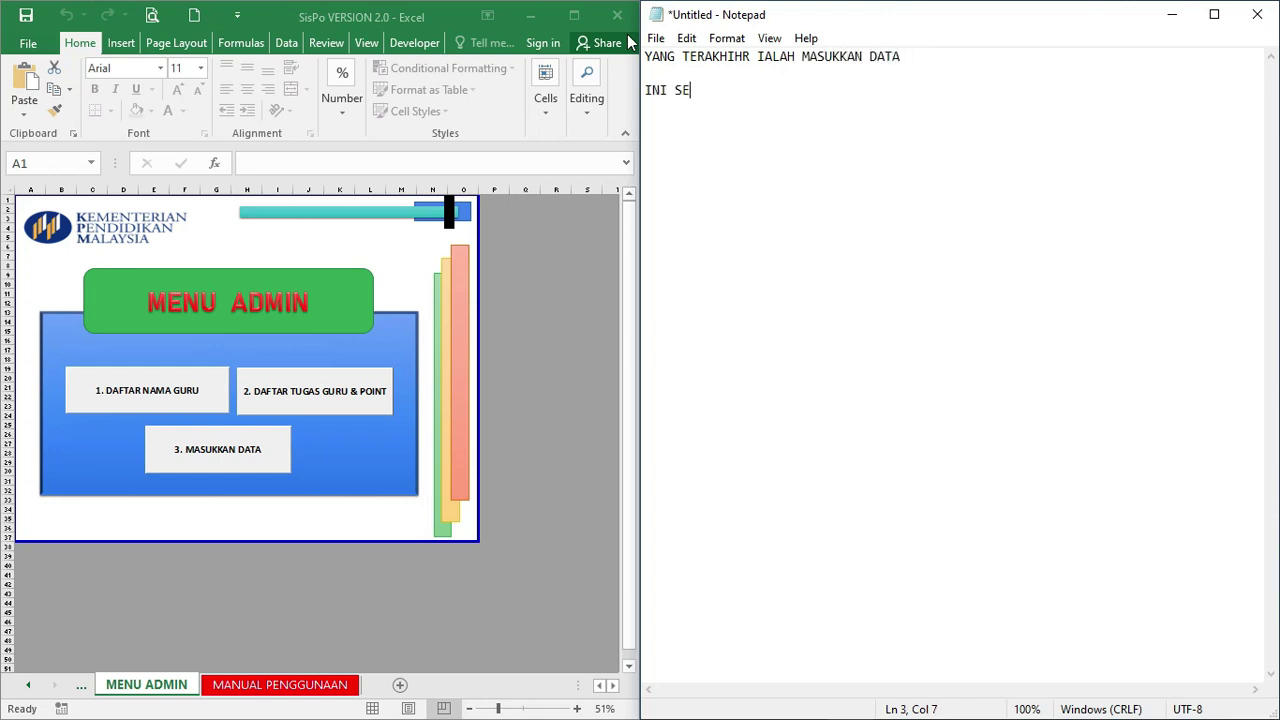
pyautogui.write('LEPASS KITA ')
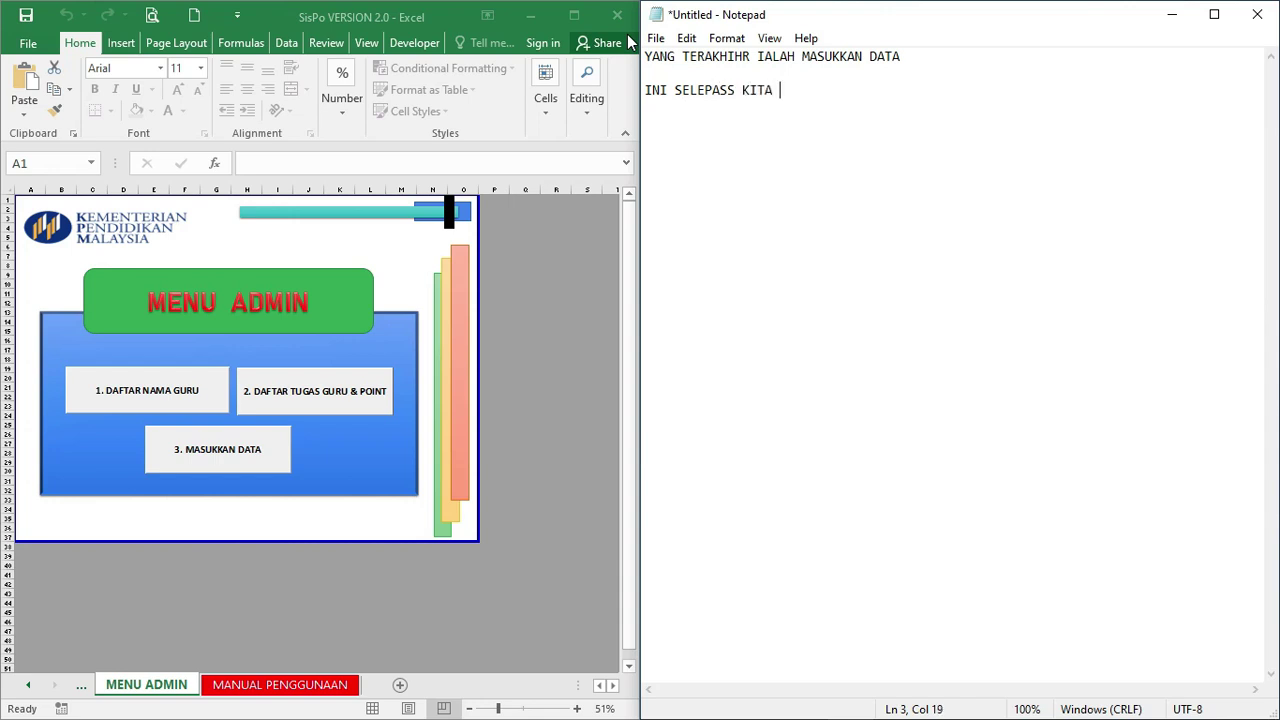
pyautogui.write('DAFTAR KAN APA YANG PERLU')
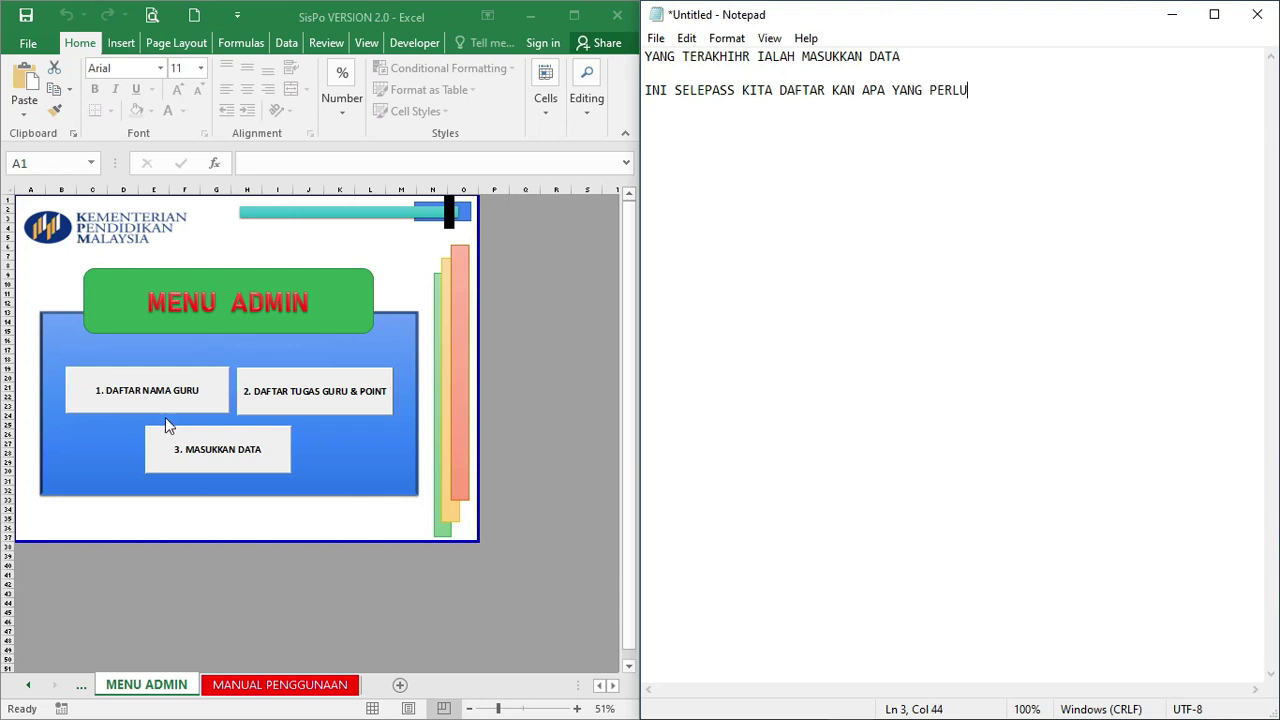
# Open the MASUKKAN DATA section from the Excel admin menu and select the name cell of teacher number 5
pyautogui.click(229, 453)
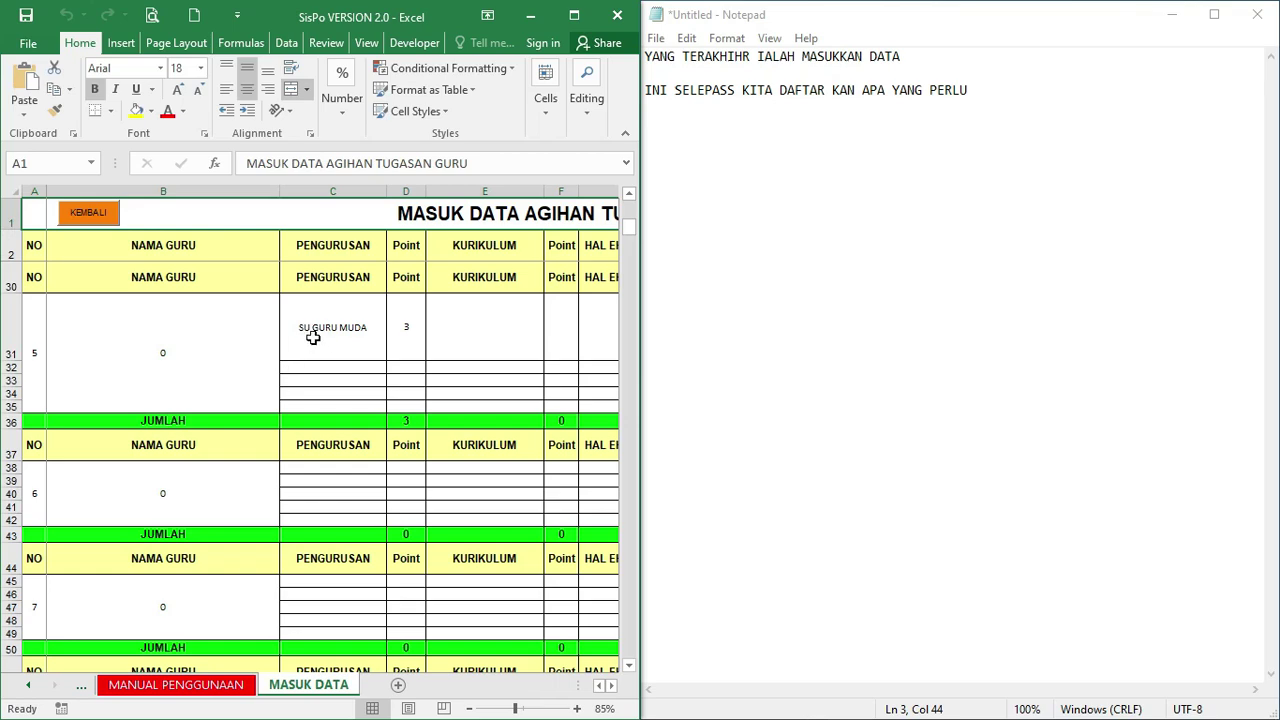
pyautogui.click(152, 357)
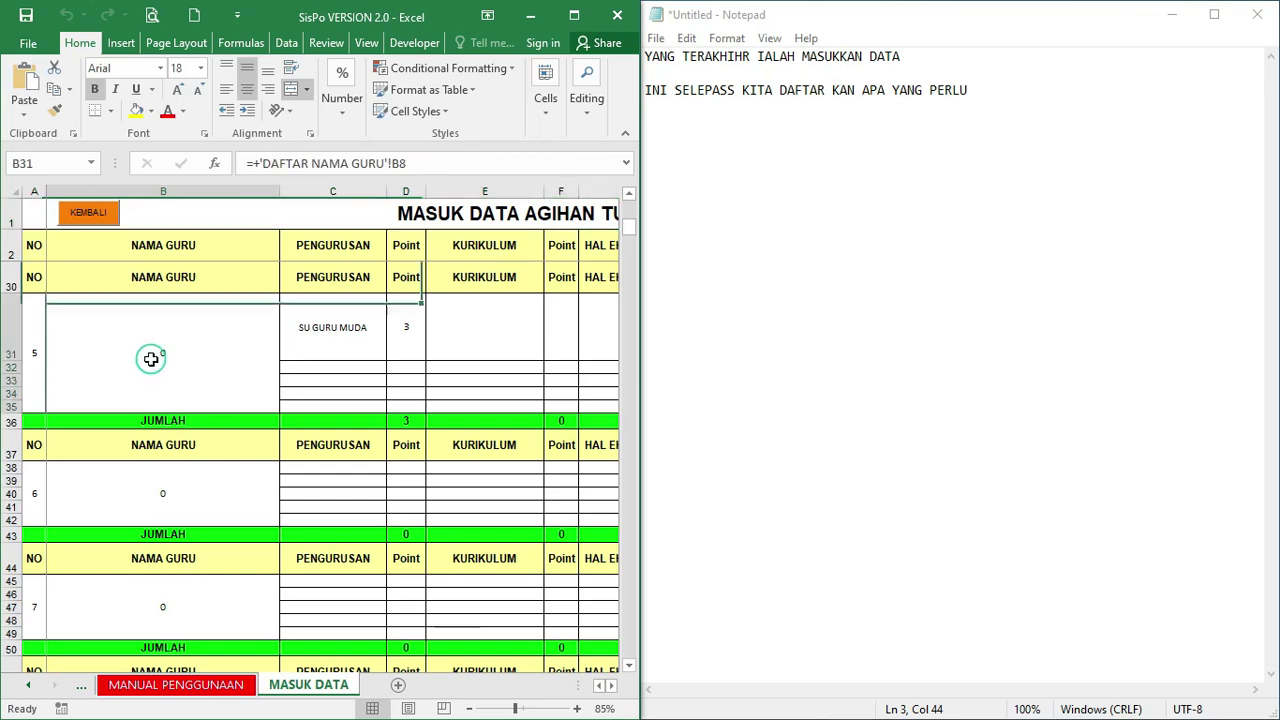
# Replace the whole Notepad text with "DATA YANG TELAH DIDAFTARKAN TADI TELAH DI JANA SECARA AUTOMATIK" and "DIBAHAGIAN INI" on a second line
pyautogui.click(700, 146)
pyautogui.moveTo(988, 90); pyautogui.dragTo(643, 57)
pyautogui.write('DATA ')
pyautogui.write('TELAH')
pyautogui.press('BackSpace')
pyautogui.press('BackSpace')
pyautogui.press('BackSpace')
pyautogui.press('BackSpace')
pyautogui.press('BackSpace')
pyautogui.press('BackSpace')
pyautogui.write('YANG TELAH')
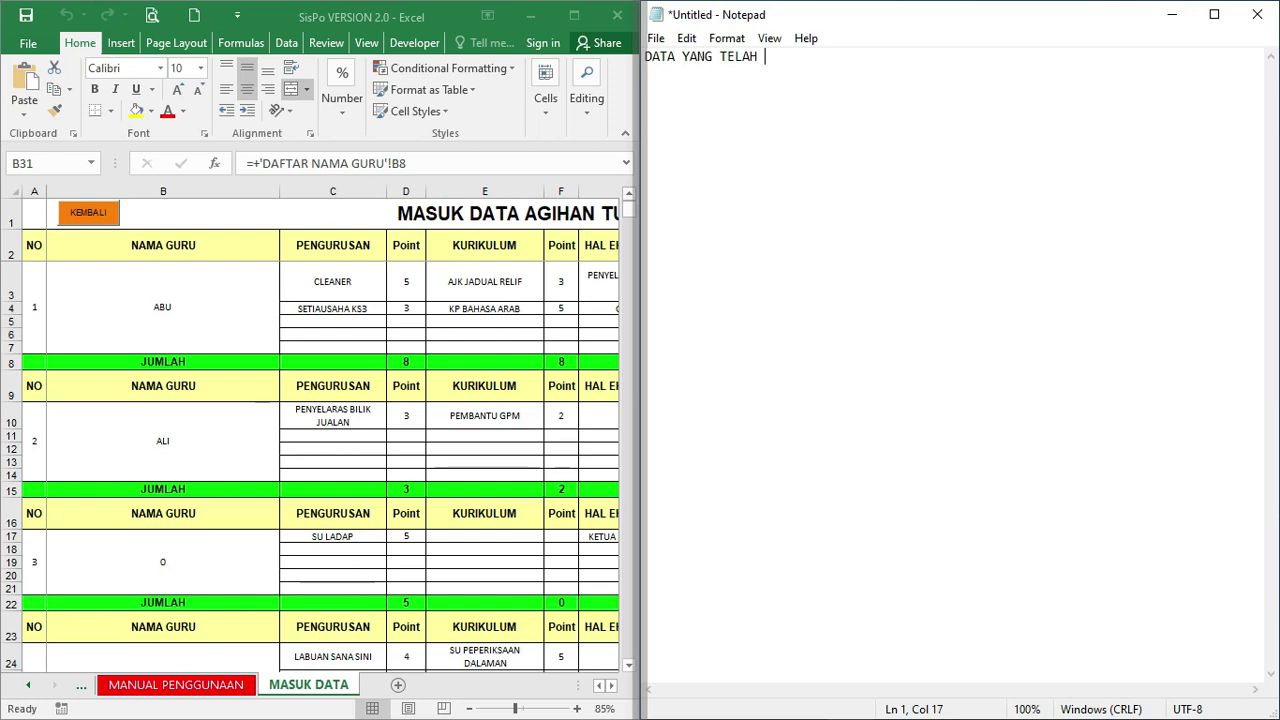
pyautogui.write(' DIDAFTARKAN T')
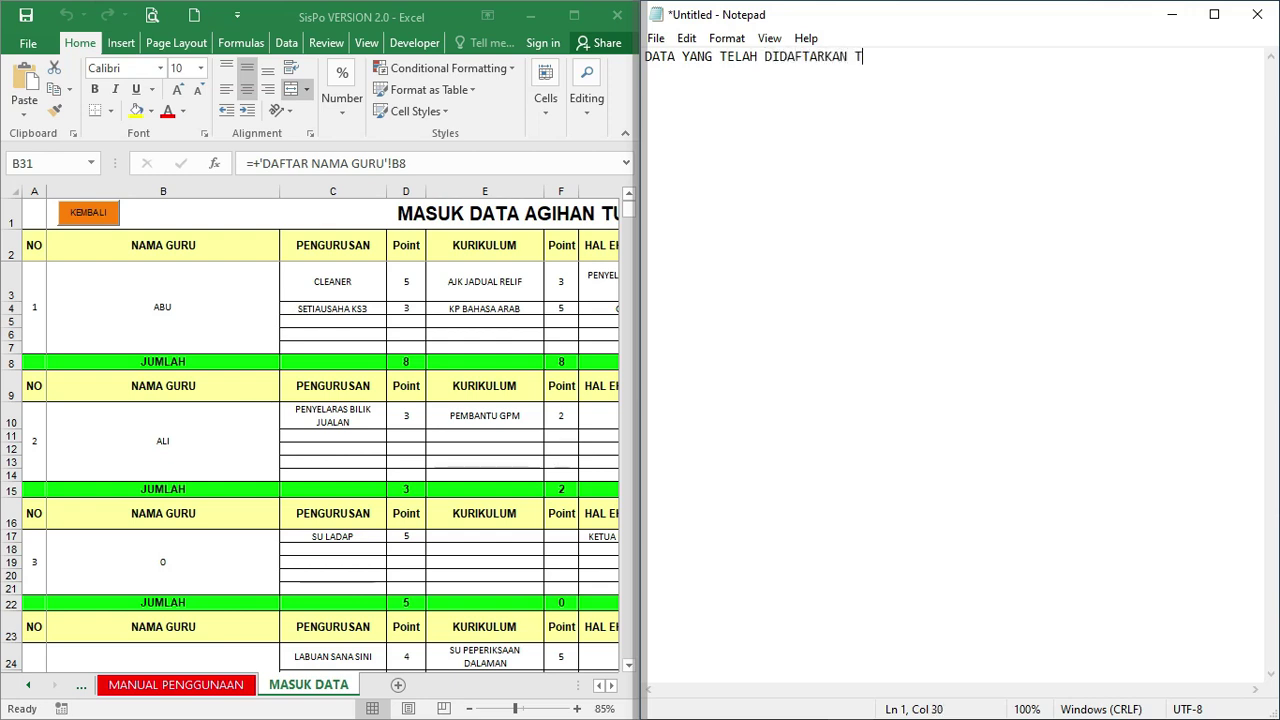
pyautogui.write('ADI TELAH DI JANA SECARA AUTO')
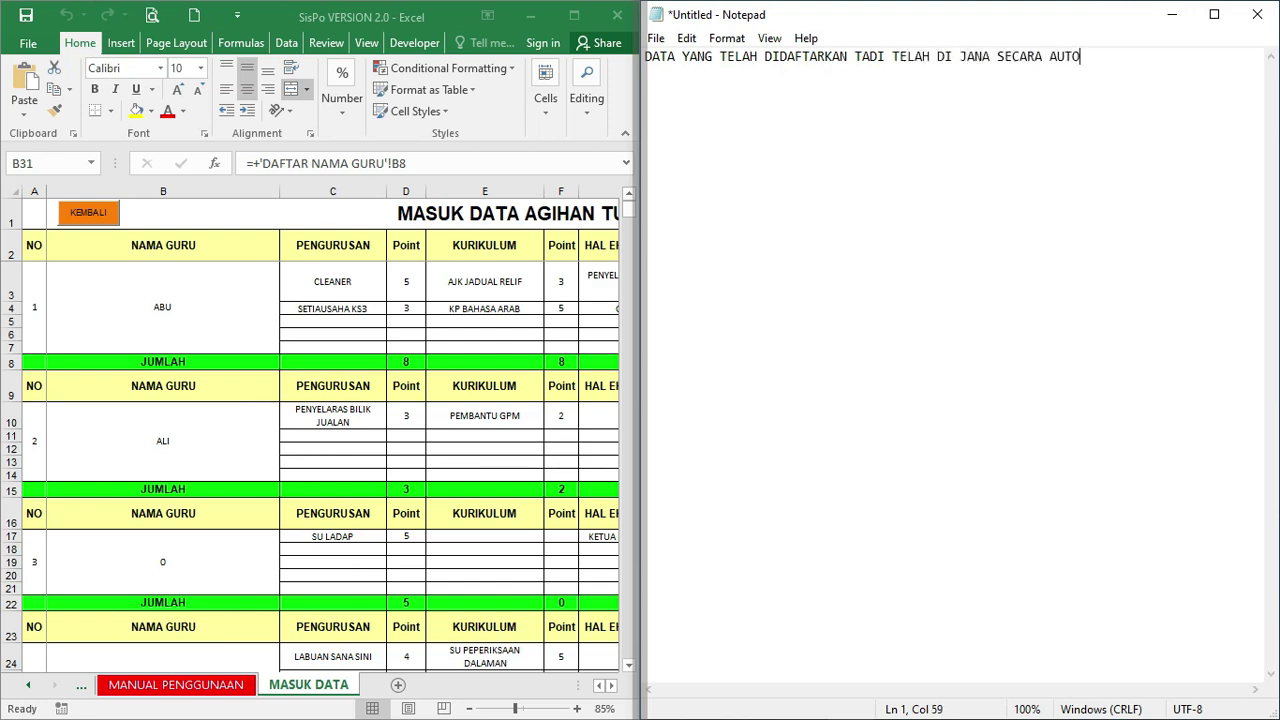
pyautogui.write('MATIK ')
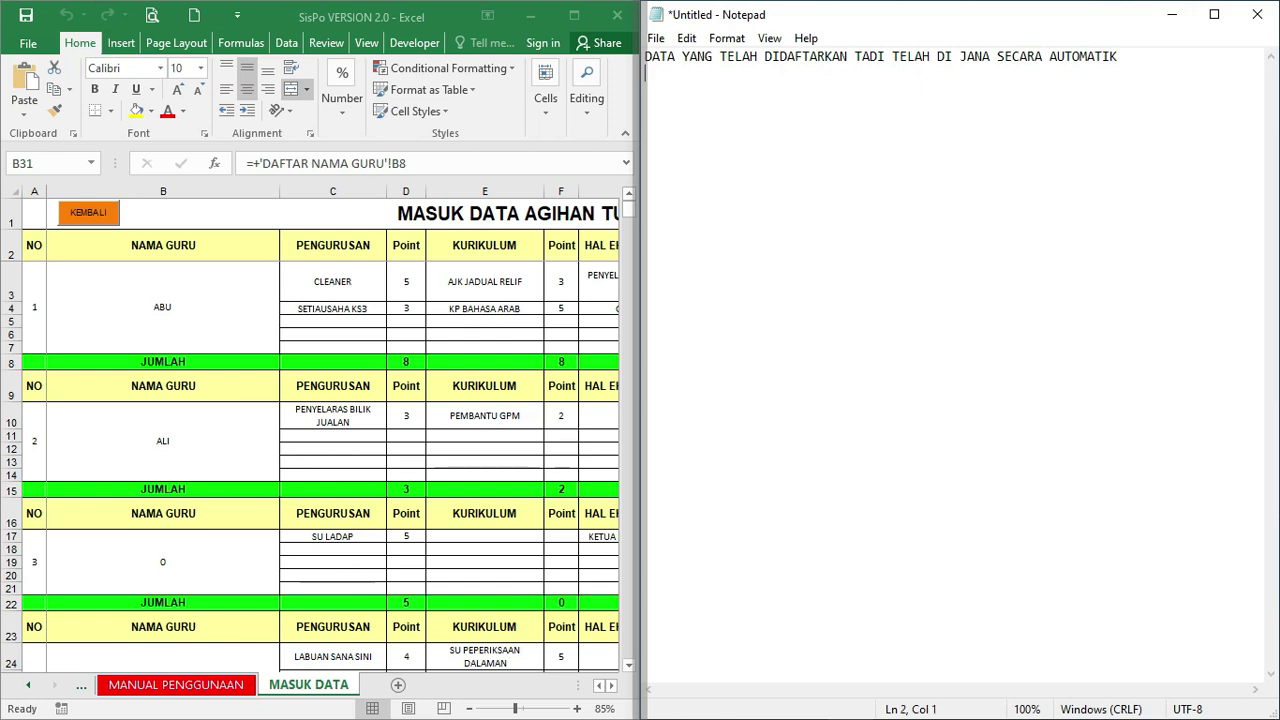
pyautogui.write('DIBAHAGIAN INI')
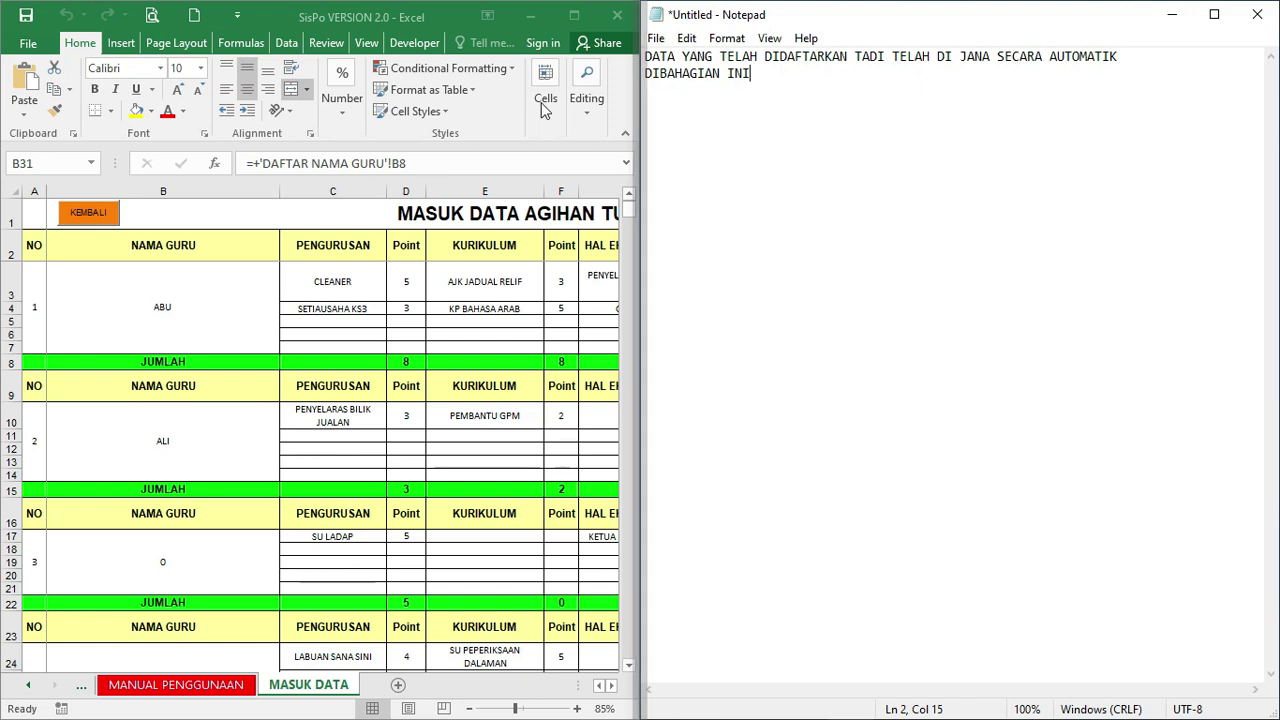
# Examine the NAMA GURU cells of teachers 1 and 2 in the Excel data entry sheet
pyautogui.click(136, 287)
pyautogui.click(183, 449)
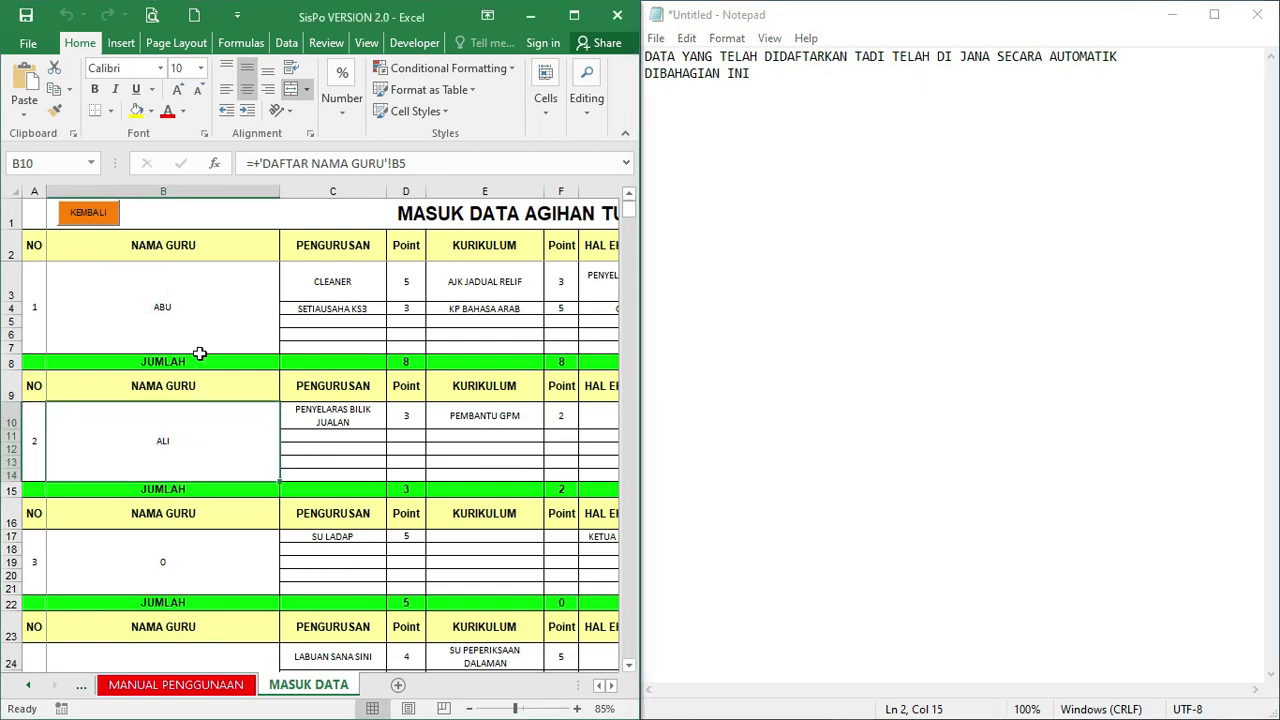
pyautogui.click(198, 328)
pyautogui.click(200, 440)
pyautogui.click(211, 318)
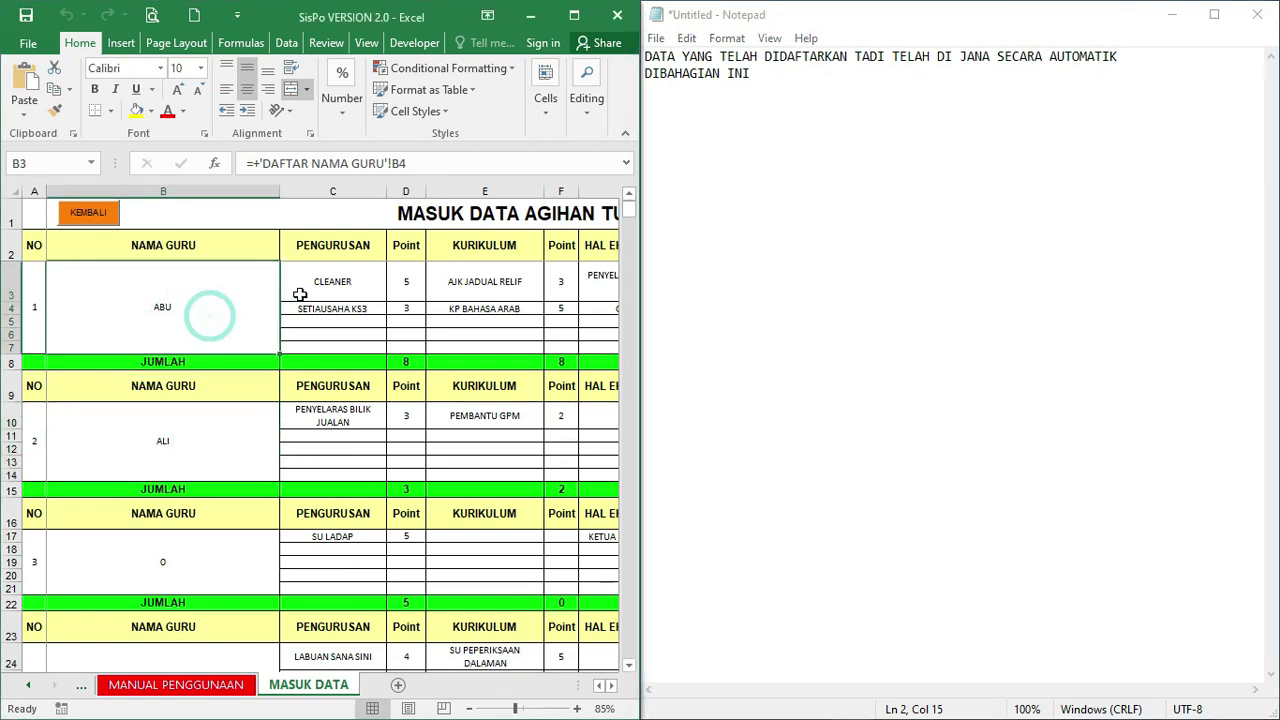
# Set the first PENGURUSAN task of teacher 1 to PHOTOSTATER
pyautogui.click(328, 281)
pyautogui.click(395, 294)
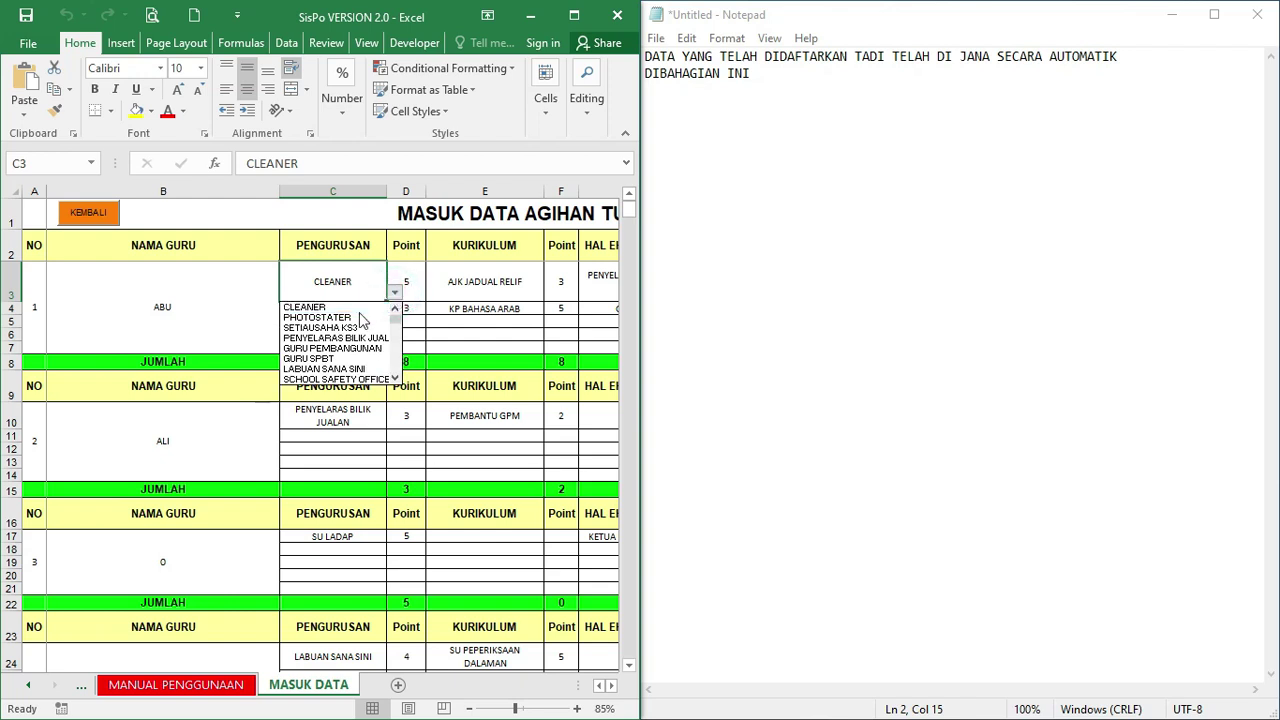
pyautogui.click(318, 317)
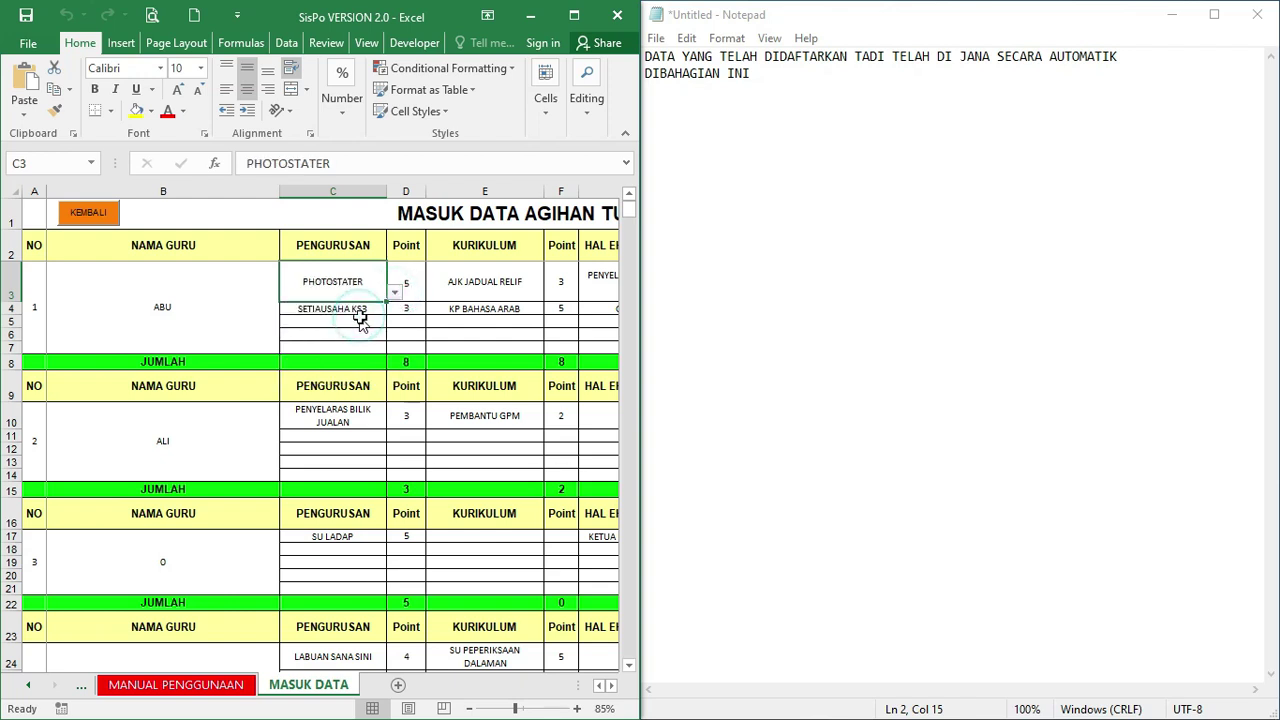
# Add the paragraph "BILA KITA MEMILIH TUGASAN, POINT AKAN MUNCUL SECARA AUTOMATIK" at the end of the Notepad note
pyautogui.click(770, 123)
pyautogui.press('Return')
pyautogui.press('Return')
pyautogui.write('BI')
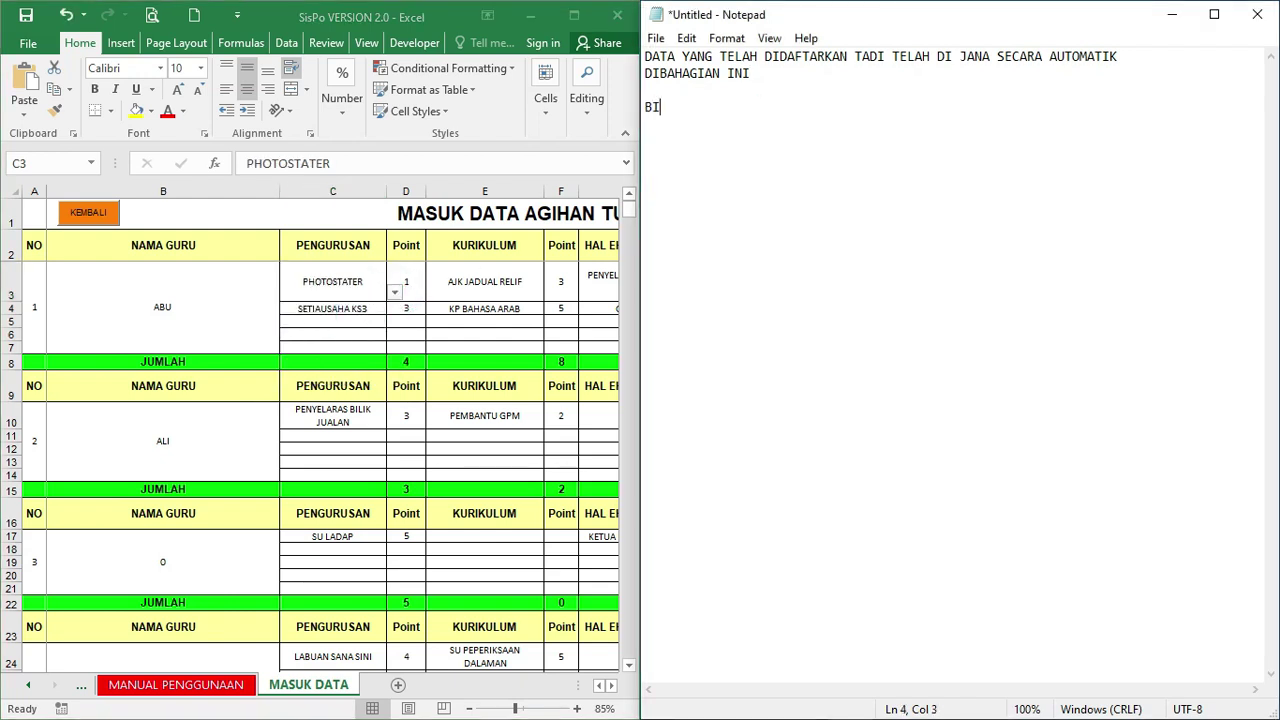
pyautogui.write('LA KITA MEMILIH ')
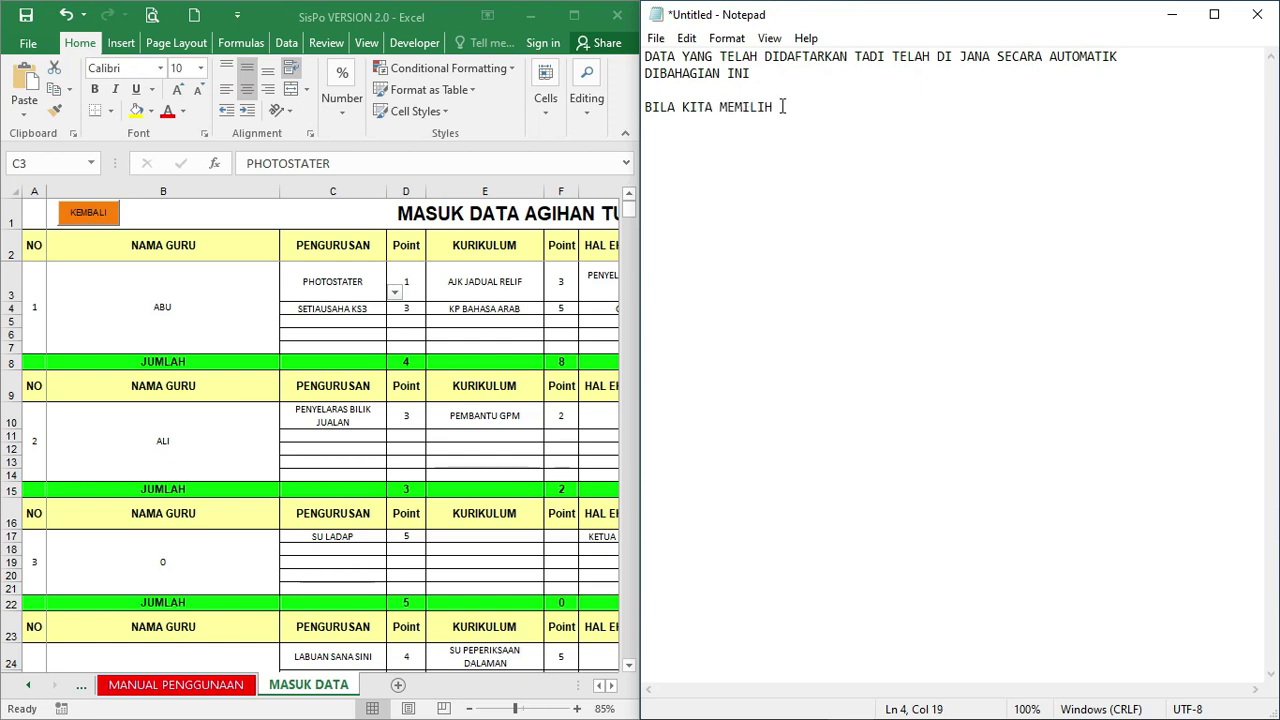
pyautogui.write('TUGASAN, POINT AKAN MUNC')
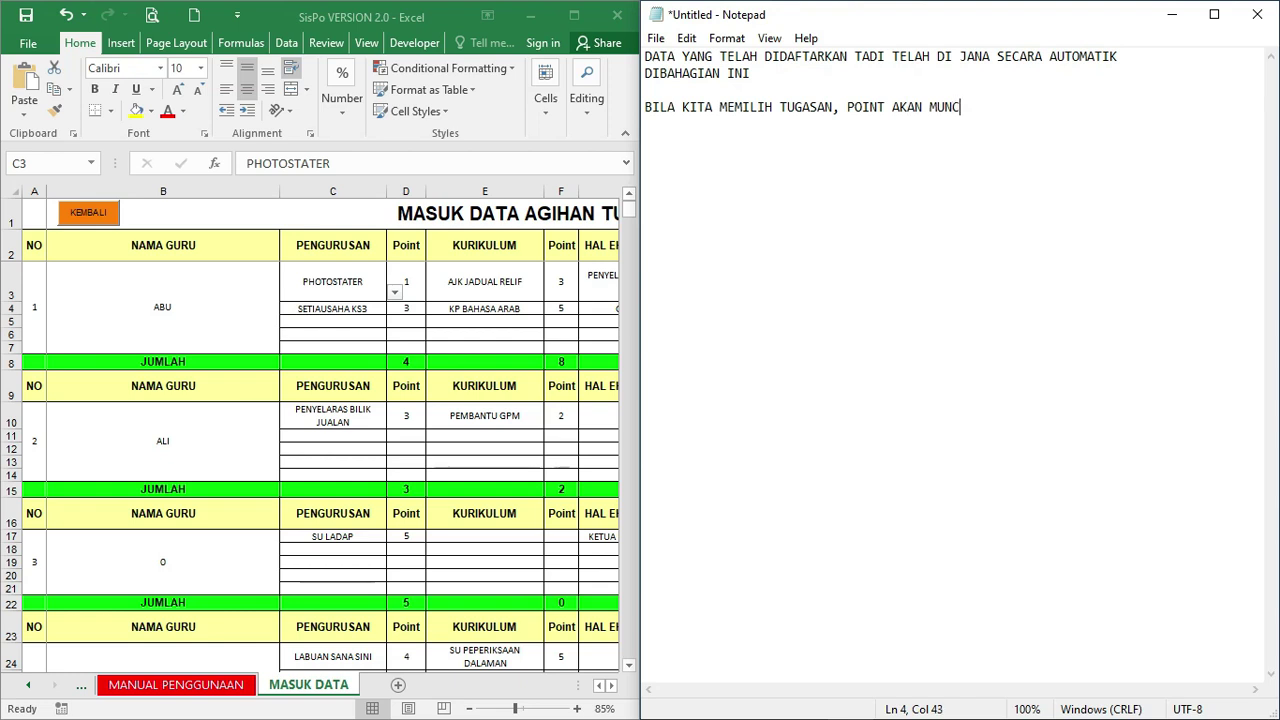
pyautogui.write('UL SECARA AUTOMATIK')
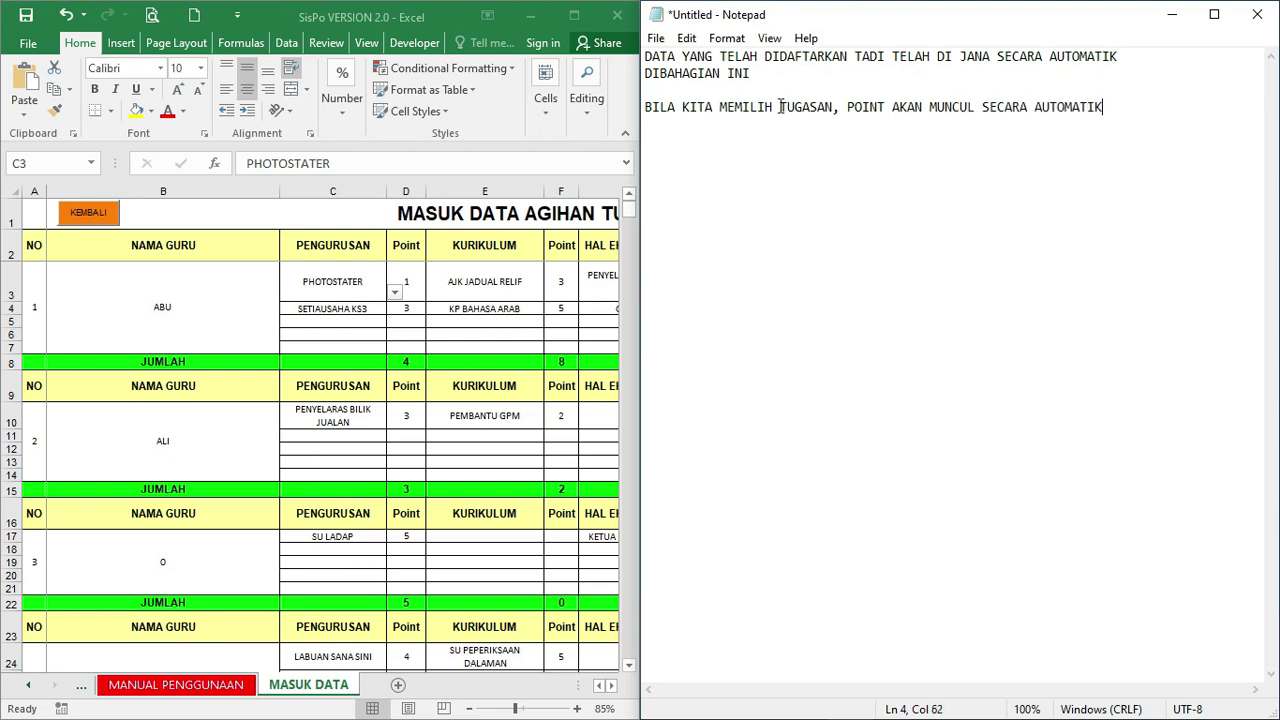
# Clear the first PENGURUSAN tasks of teachers 3 and 4 and the first KURIKULUM task of teacher 4 in Excel
pyautogui.click(317, 288)
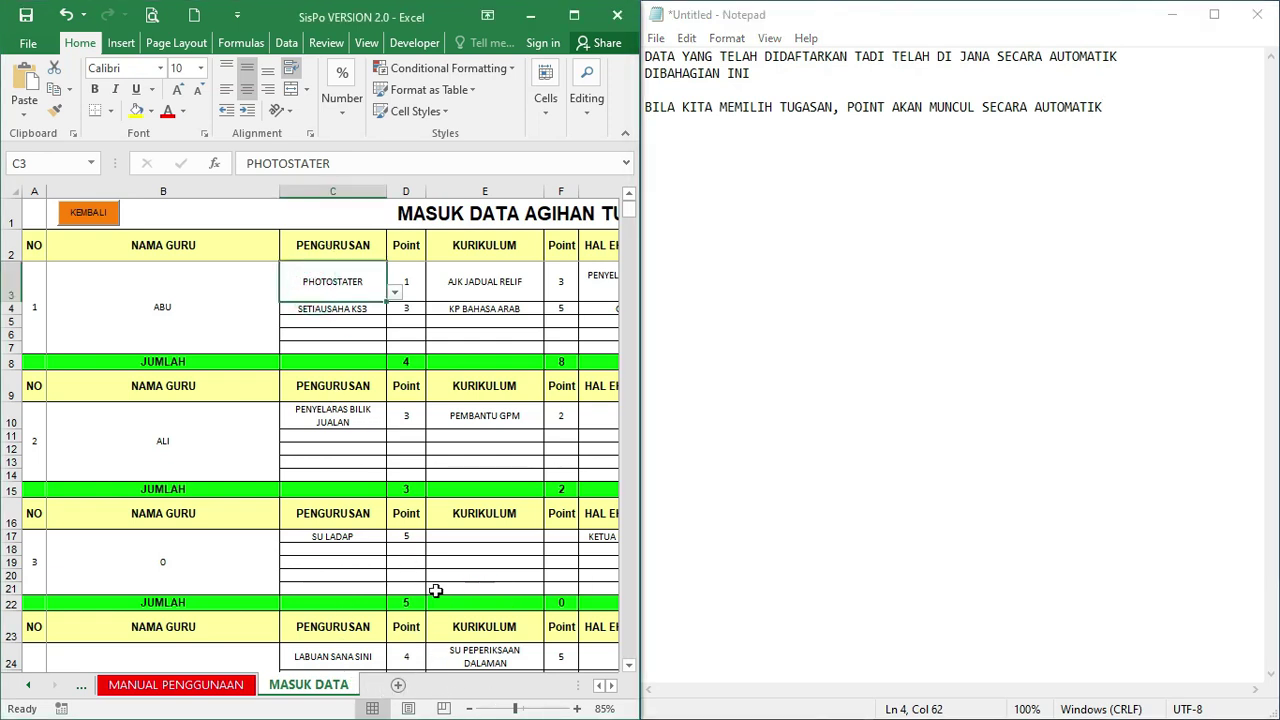
pyautogui.click(332, 536)
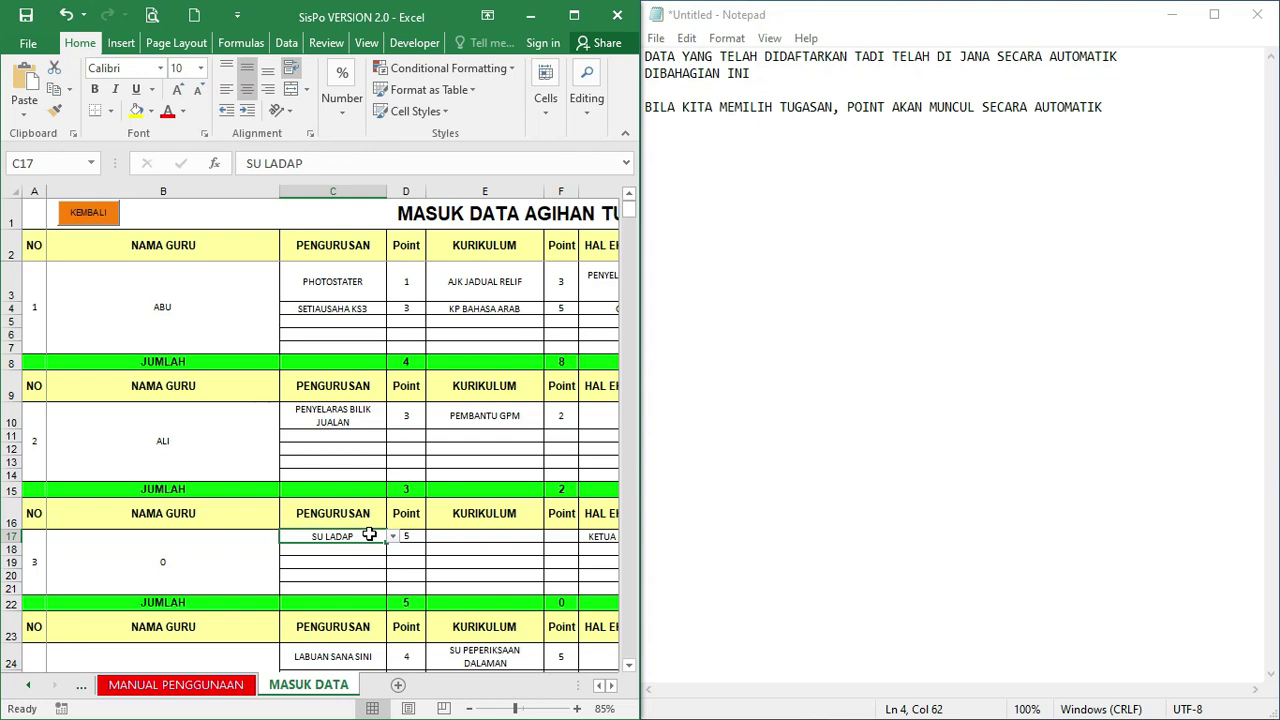
pyautogui.press('Delete')
pyautogui.scroll(-1, 363, 560)
pyautogui.click(337, 591)
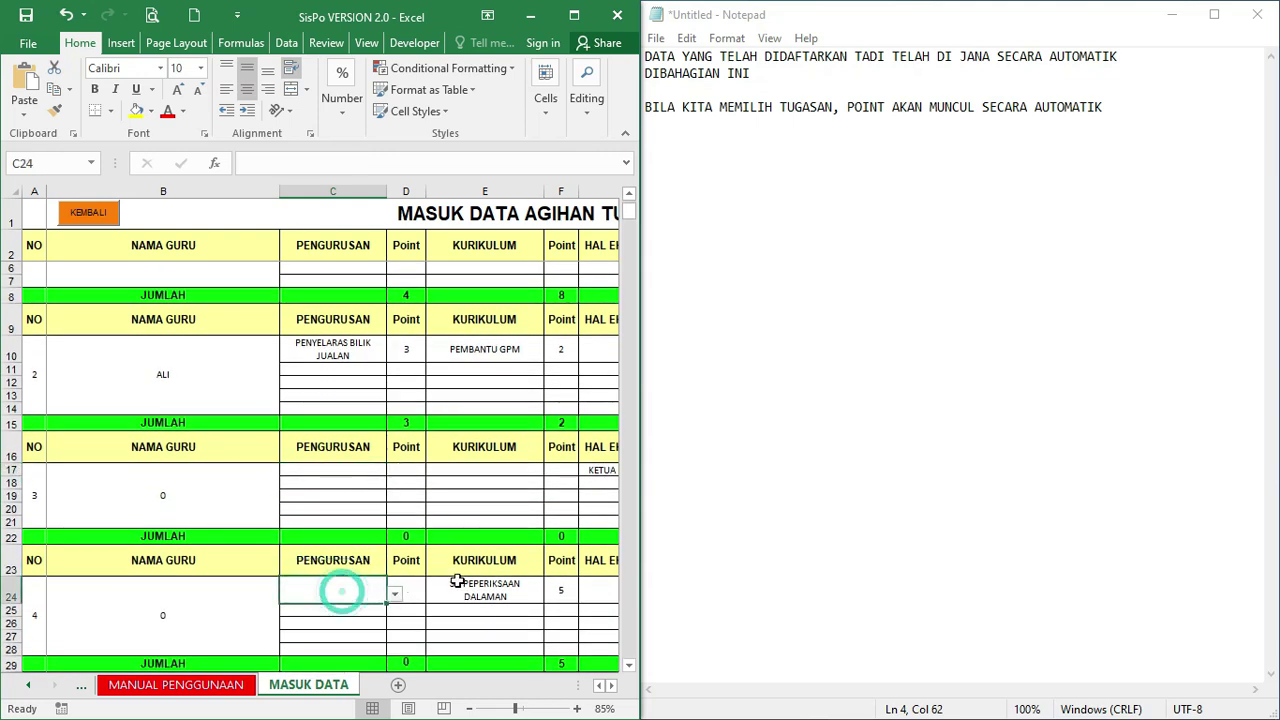
pyautogui.press('Delete')
pyautogui.click(465, 582)
pyautogui.press('Delete')
# Clear the SU GURU MUDA task from the PENGURUSAN column of teacher 5
pyautogui.scroll(-3, 430, 595)
pyautogui.click(337, 606)
pyautogui.scroll(2, 380, 597)
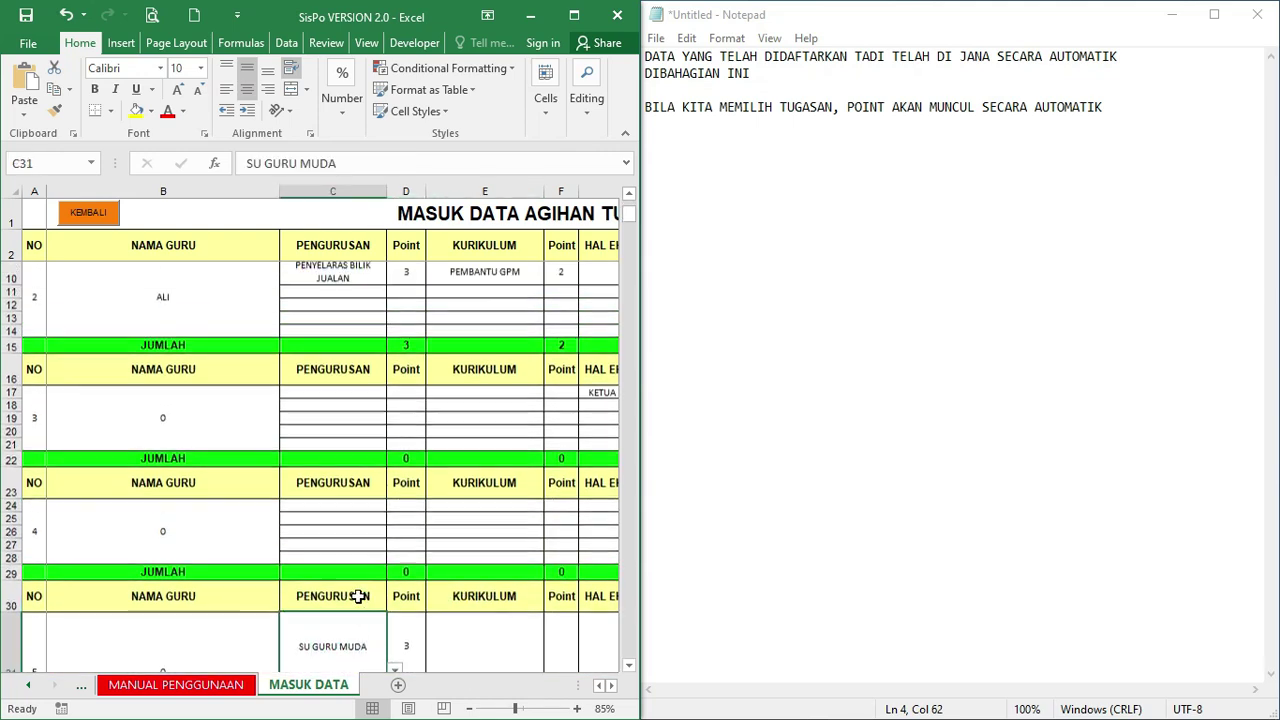
pyautogui.scroll(-2, 360, 597)
pyautogui.press('Delete')
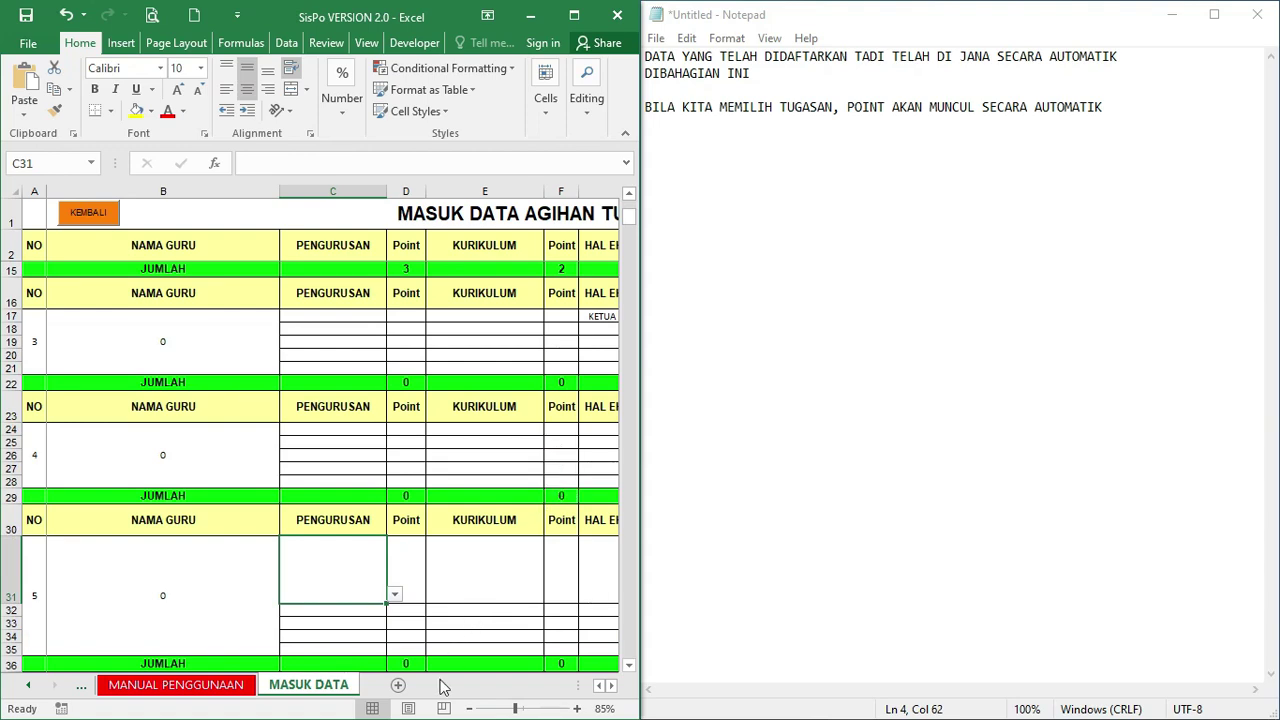
# Clear the first TUGASAN LUAR entry of teacher 5
pyautogui.click(611, 685)
pyautogui.click(611, 685)
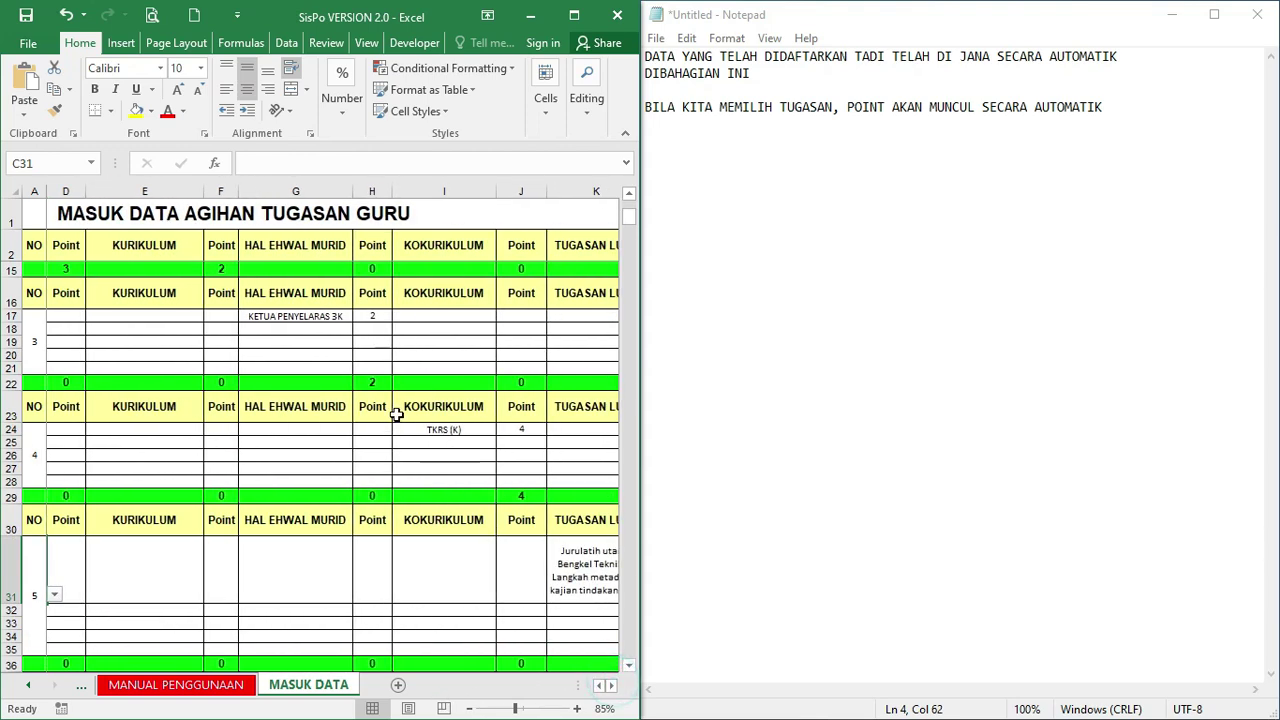
pyautogui.scroll(-1, 480, 560)
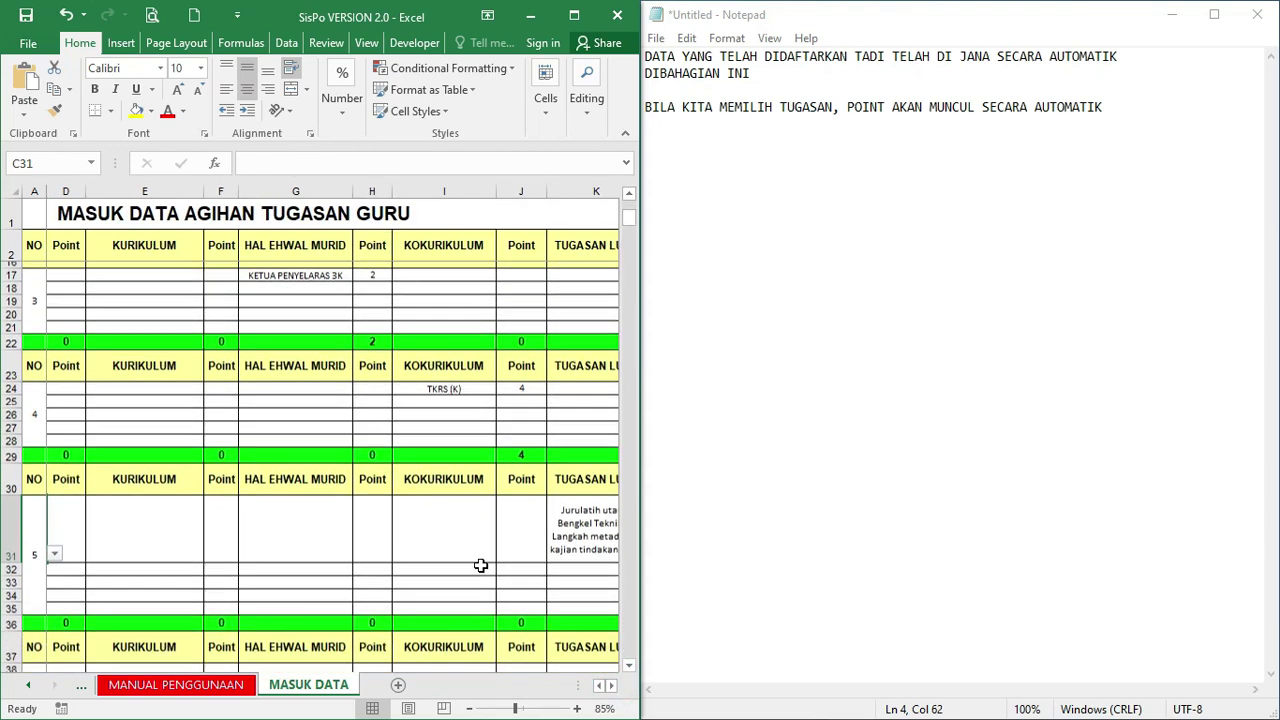
pyautogui.click(560, 520)
pyautogui.press('Delete')
# Clear the KETUA PENYELARAS 3K task from the HAL EHWAL MURID column of teacher 3
pyautogui.scroll(5, 380, 537)
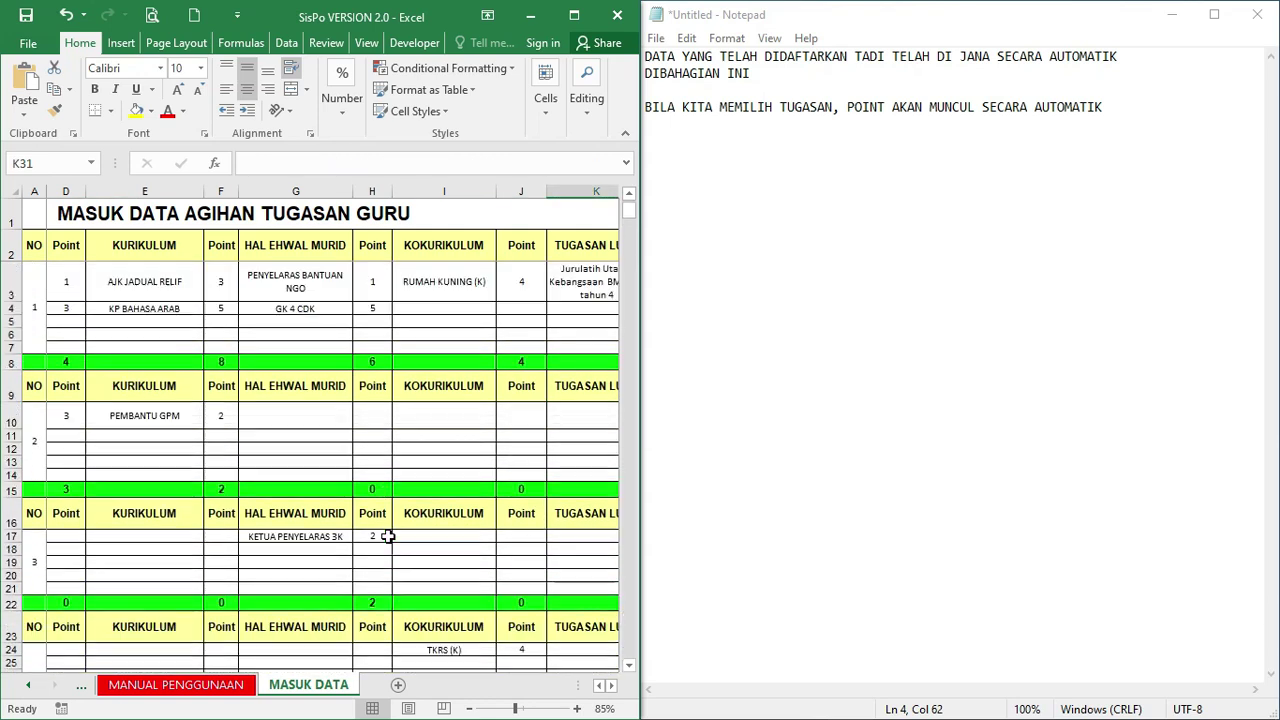
pyautogui.click(320, 537)
pyautogui.press('Delete')
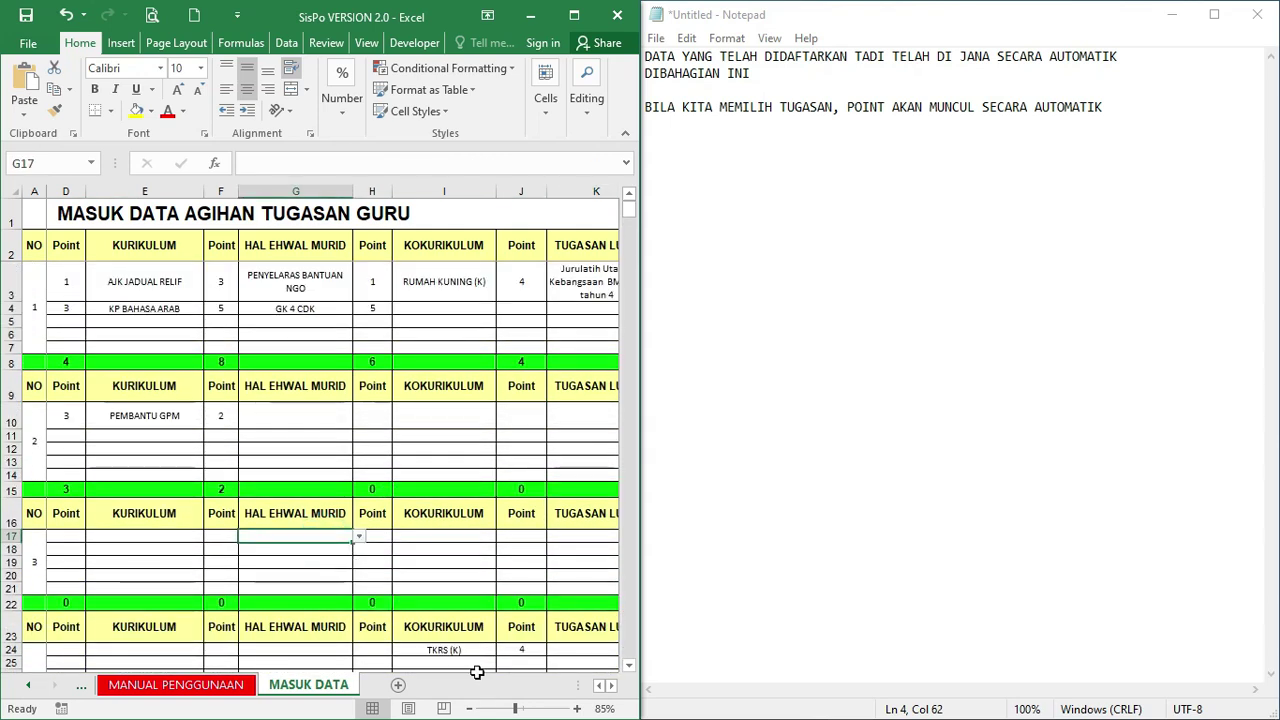
# Clear the TKRS (K) task from the KOKURIKULUM column of teacher 4
pyautogui.click(517, 707)
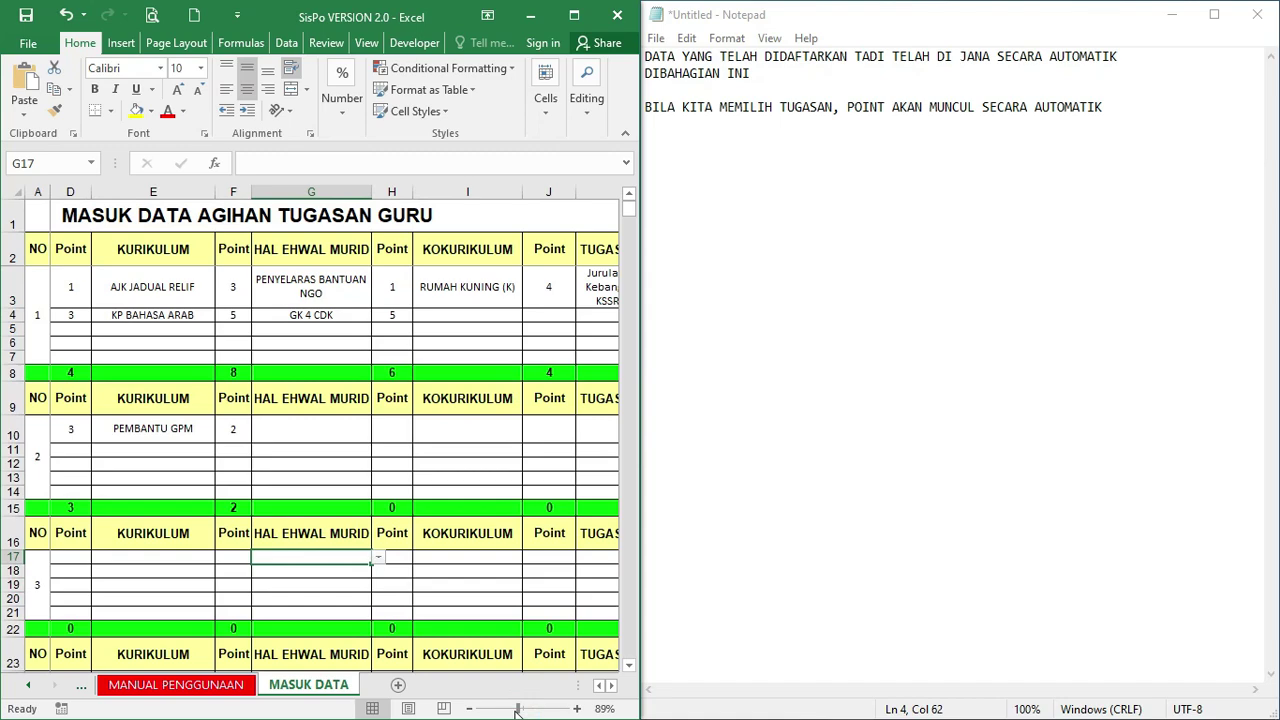
pyautogui.scroll(-2, 469, 606)
pyautogui.keyDown('ctrl'); pyautogui.scroll(-3, 467, 602); pyautogui.keyUp('ctrl')
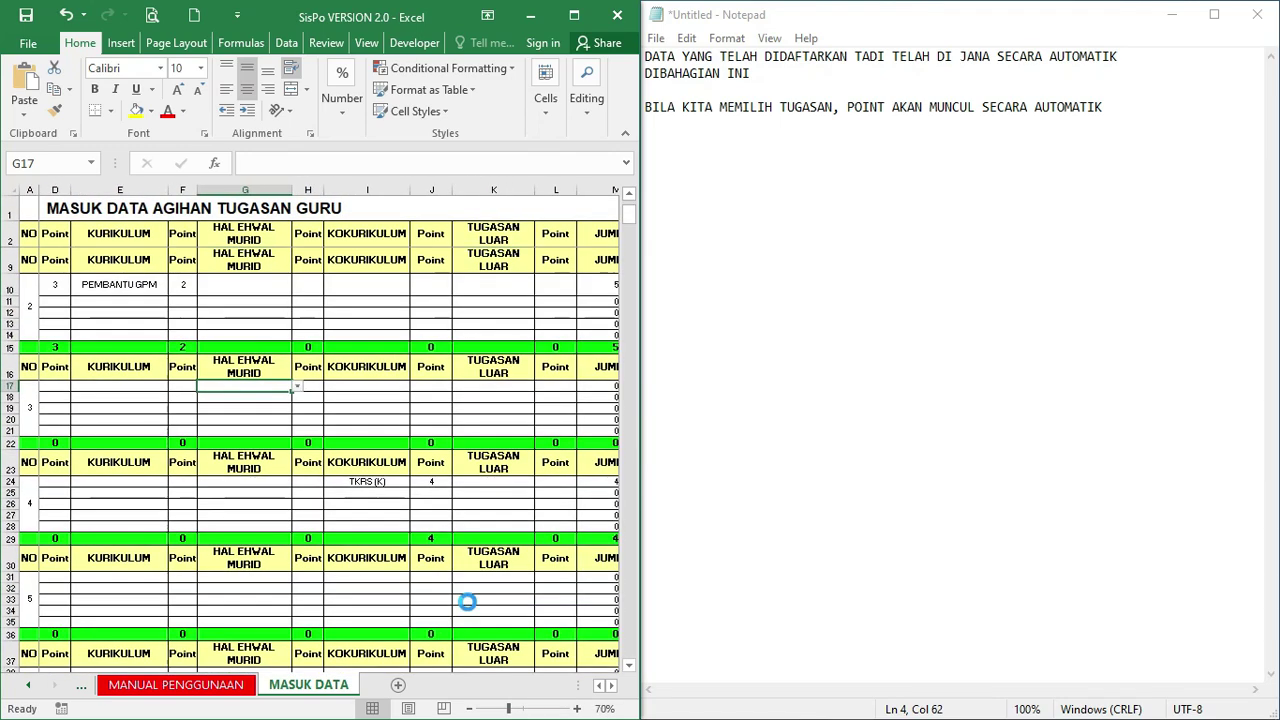
pyautogui.scroll(2, 195, 410)
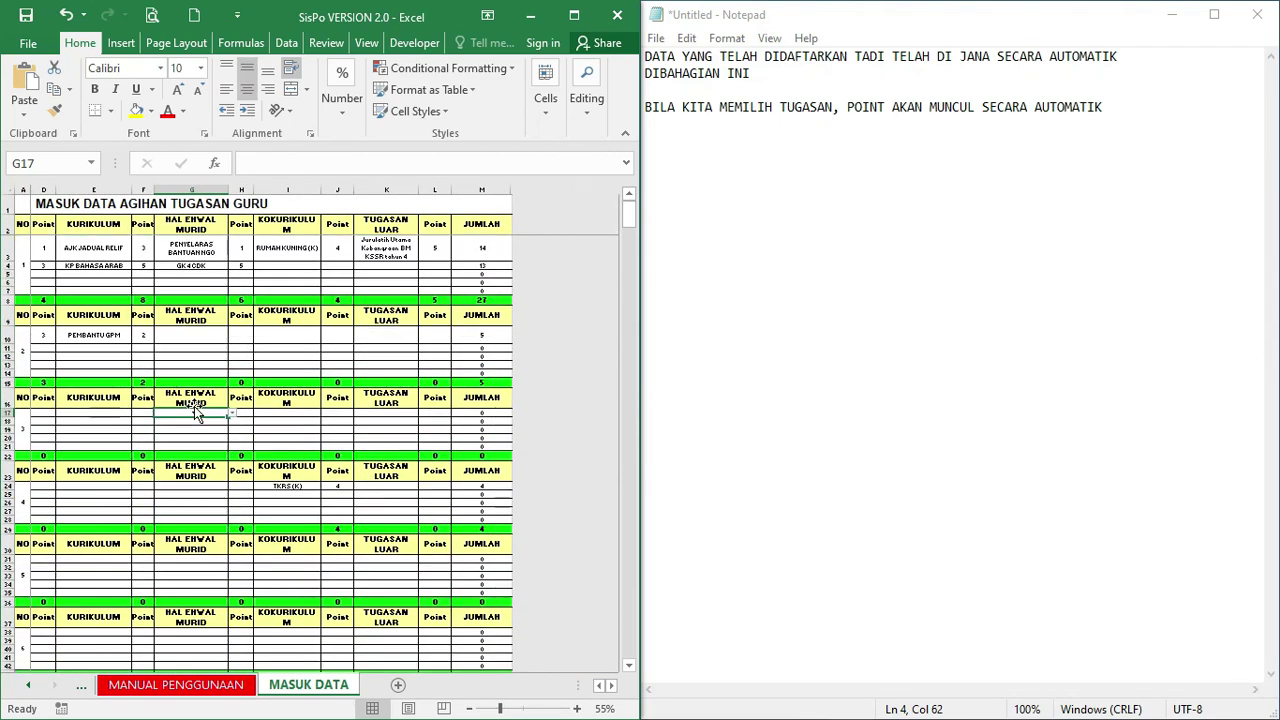
pyautogui.click(290, 485)
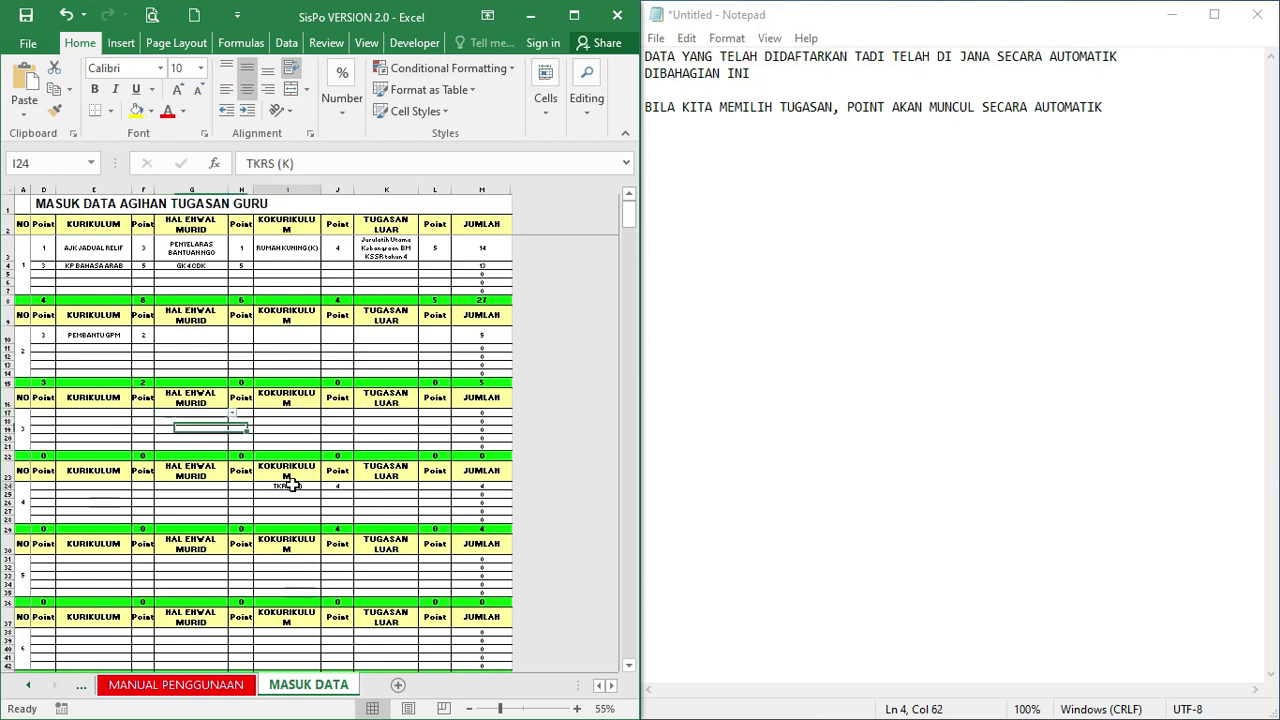
pyautogui.press('Delete')
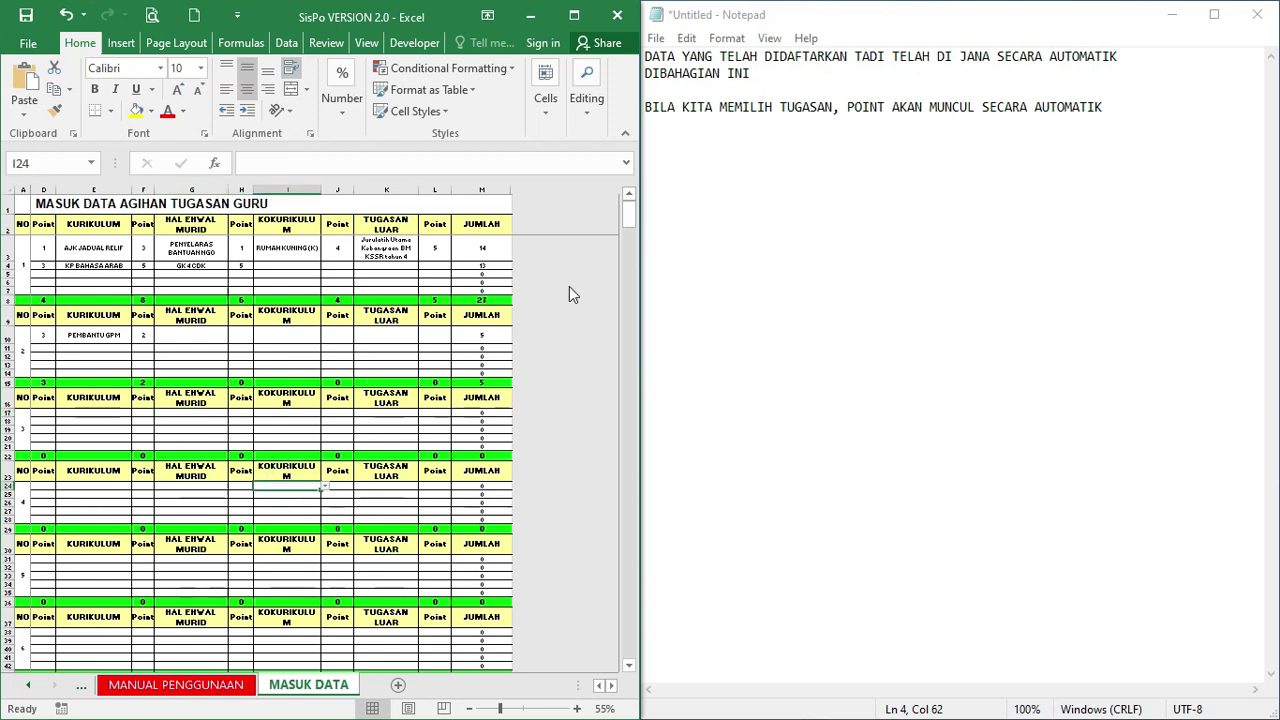
# Start a new paragraph, separated by a blank line, at the end of the Notepad note
pyautogui.click(714, 107)
pyautogui.click(694, 142)
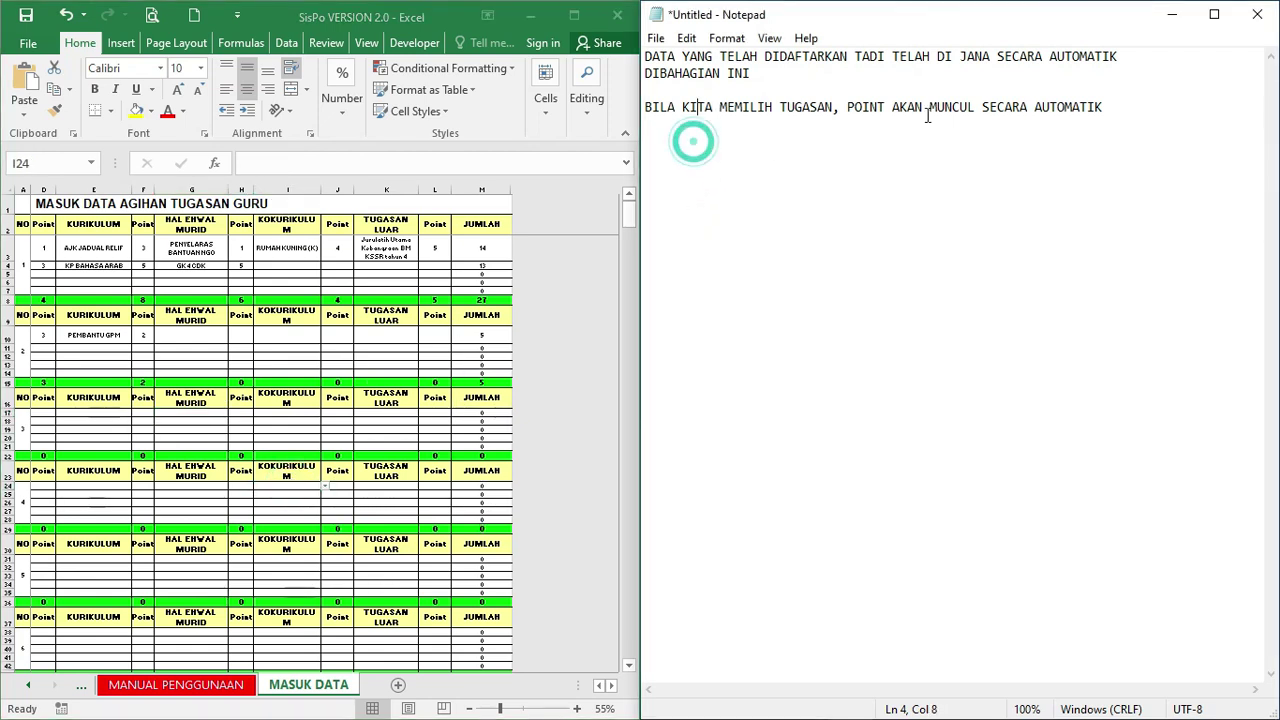
pyautogui.click(1104, 106)
pyautogui.press('Return')
pyautogui.press('Return')
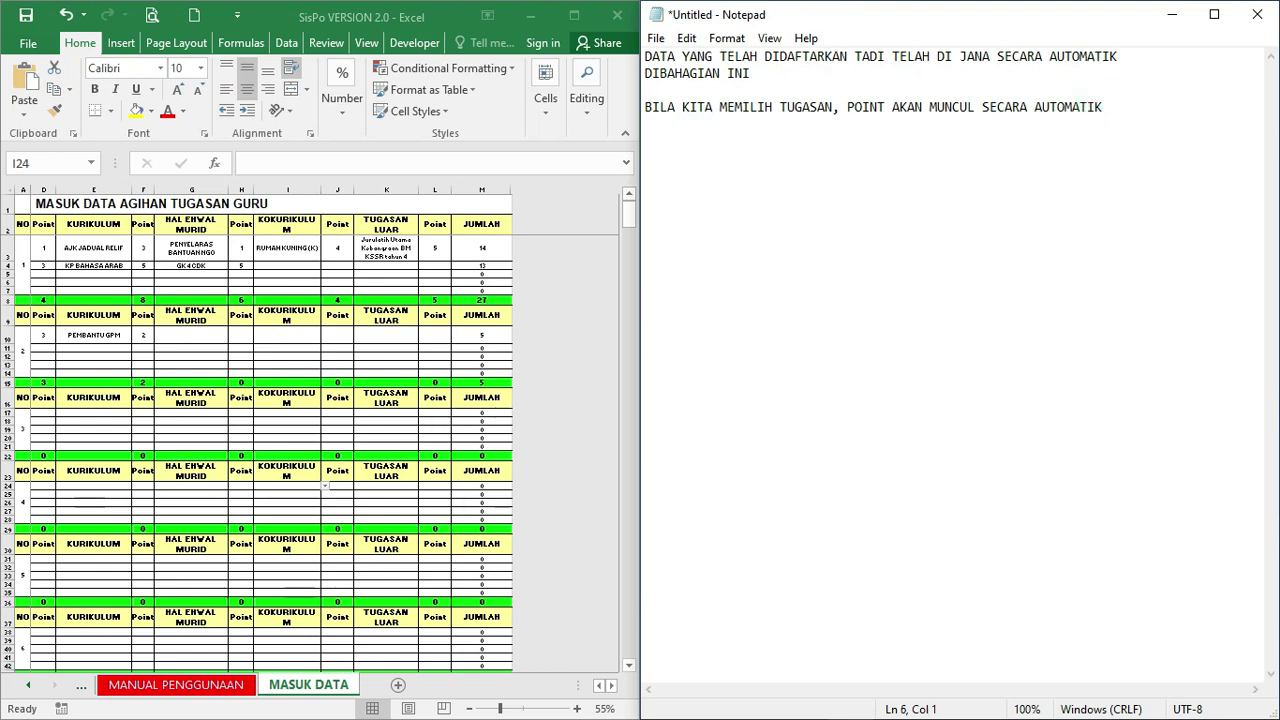
# Assign the task GK 2 BES in the first HAL EHWAL MURID row of teacher 2
pyautogui.click(198, 336)
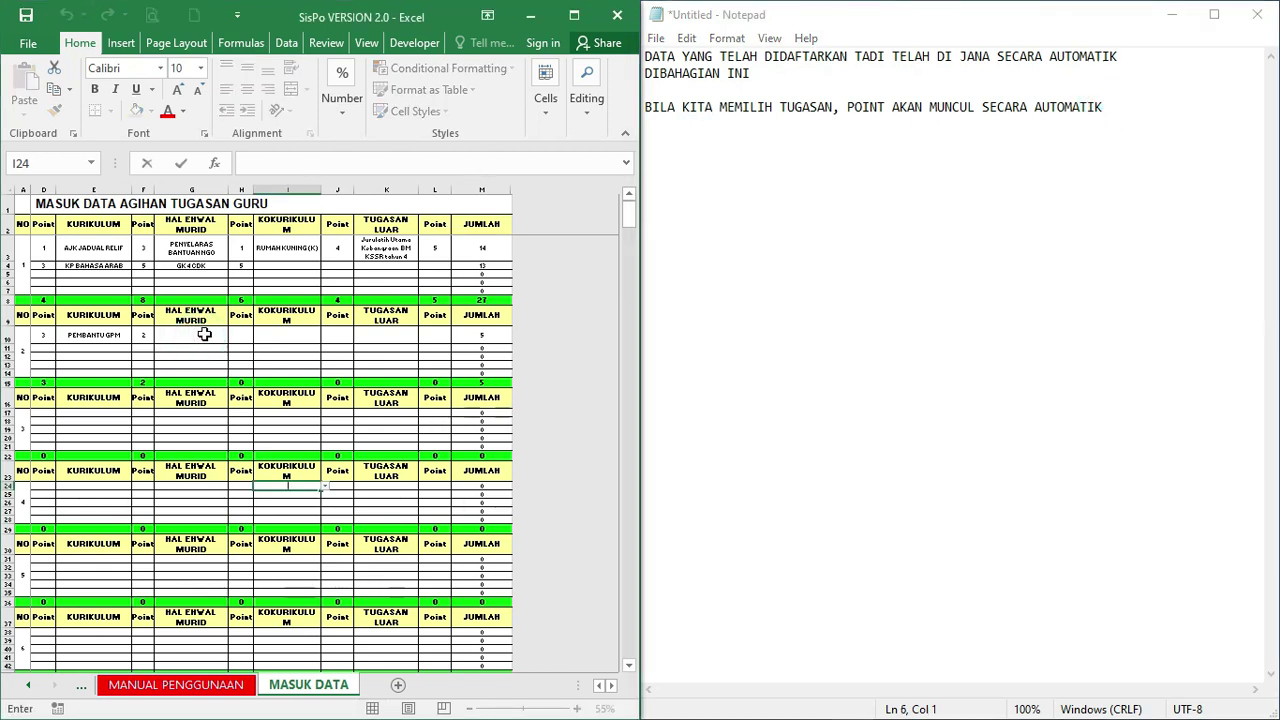
pyautogui.click(200, 335)
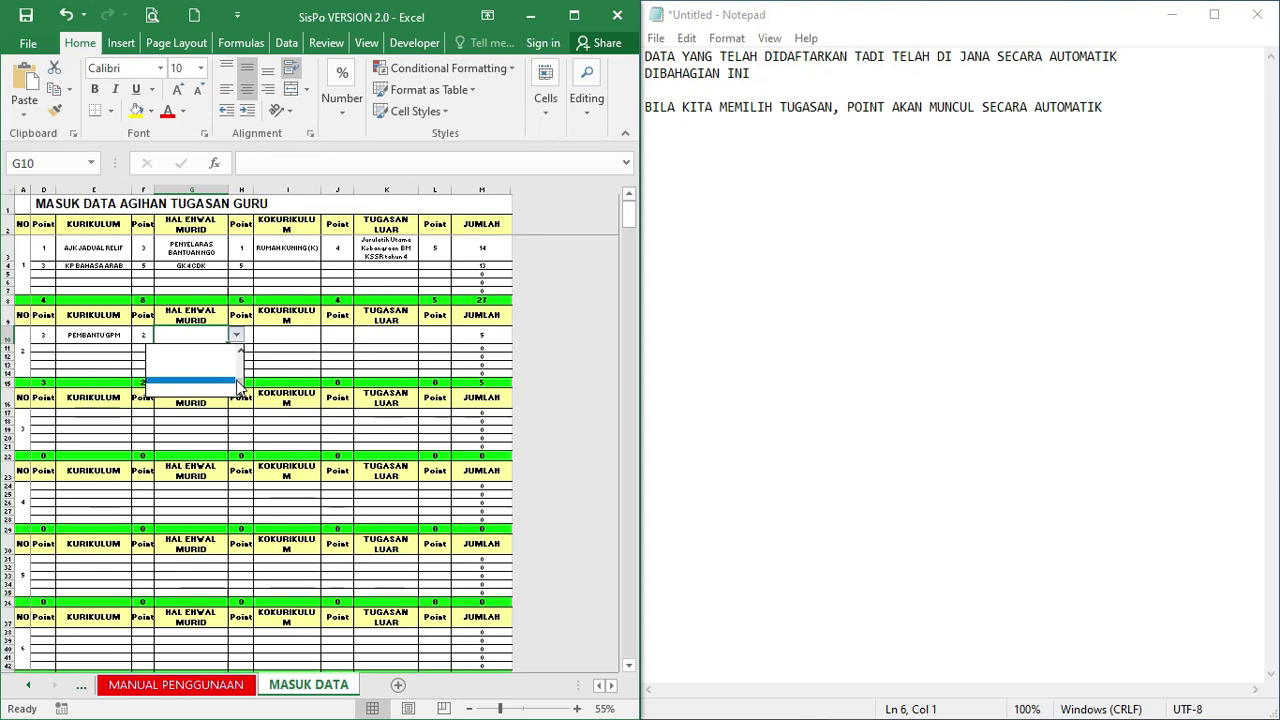
pyautogui.click(193, 373)
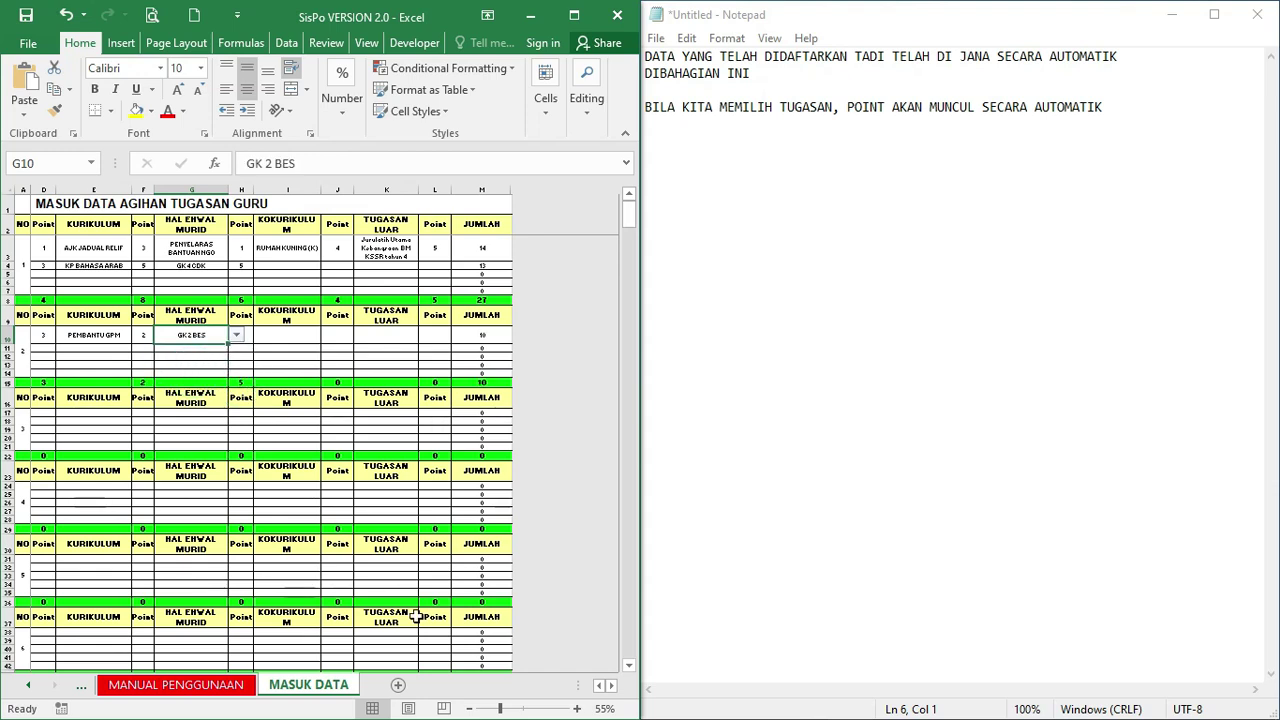
pyautogui.click(598, 686)
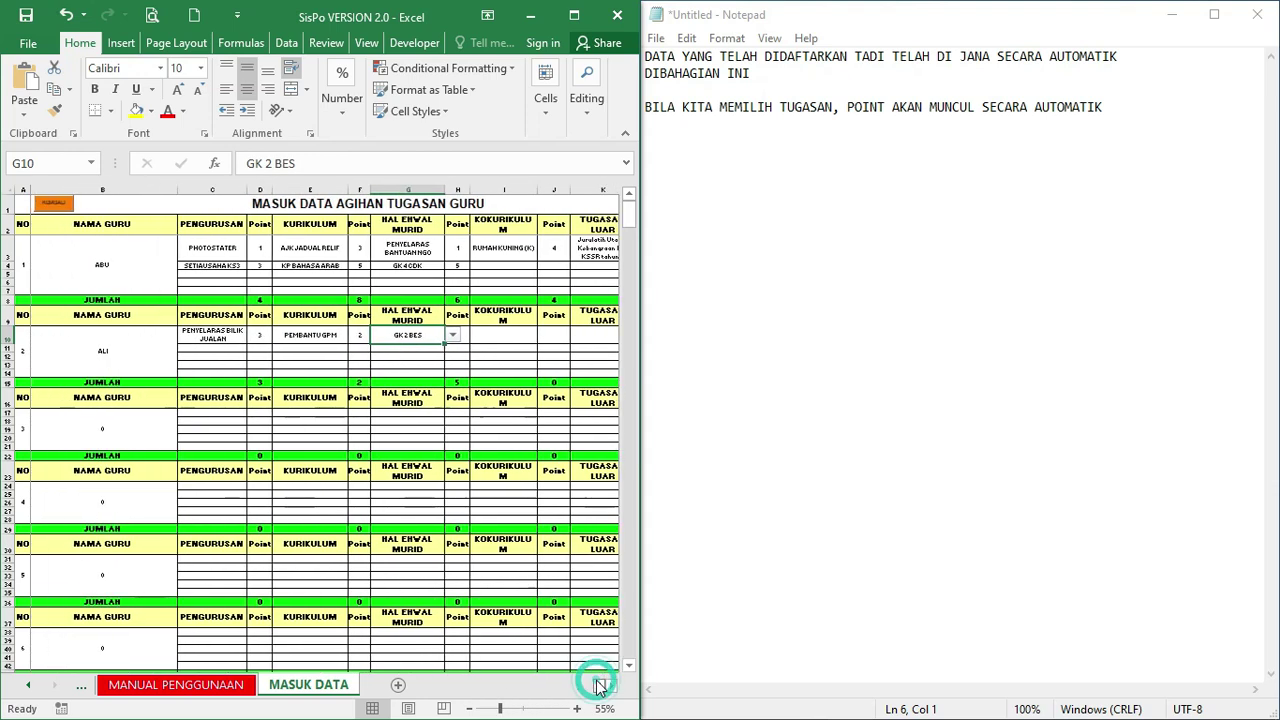
# Add the line "SETELAH SELESAI KEYIN TUGASAN...MAKA TEKAN KEMBALI" to the Notepad note
pyautogui.click(922, 160)
pyautogui.write('SETELAH SELSA')
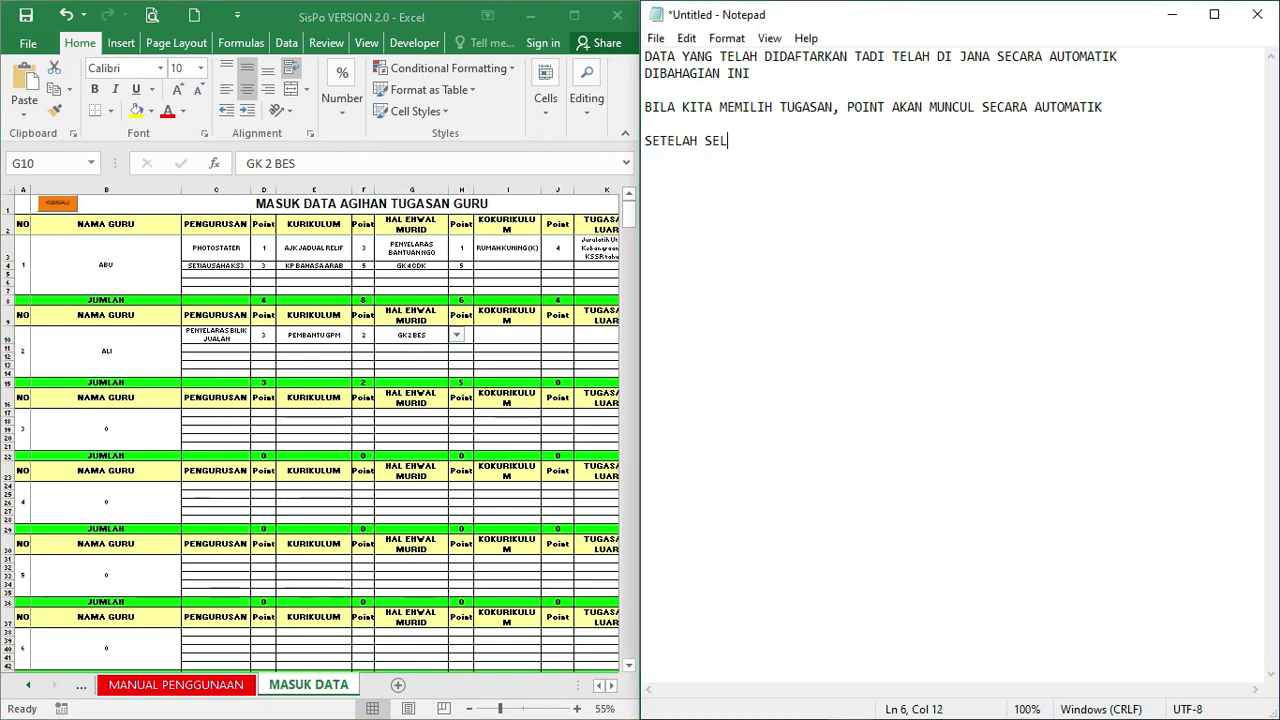
pyautogui.press('BackSpace')
pyautogui.press('BackSpace')
pyautogui.write('ESI')
pyautogui.press('BackSpace')
pyautogui.press('BackSpace')
pyautogui.write('A')
pyautogui.press('BackSpace')
pyautogui.write('SAI KEYI')
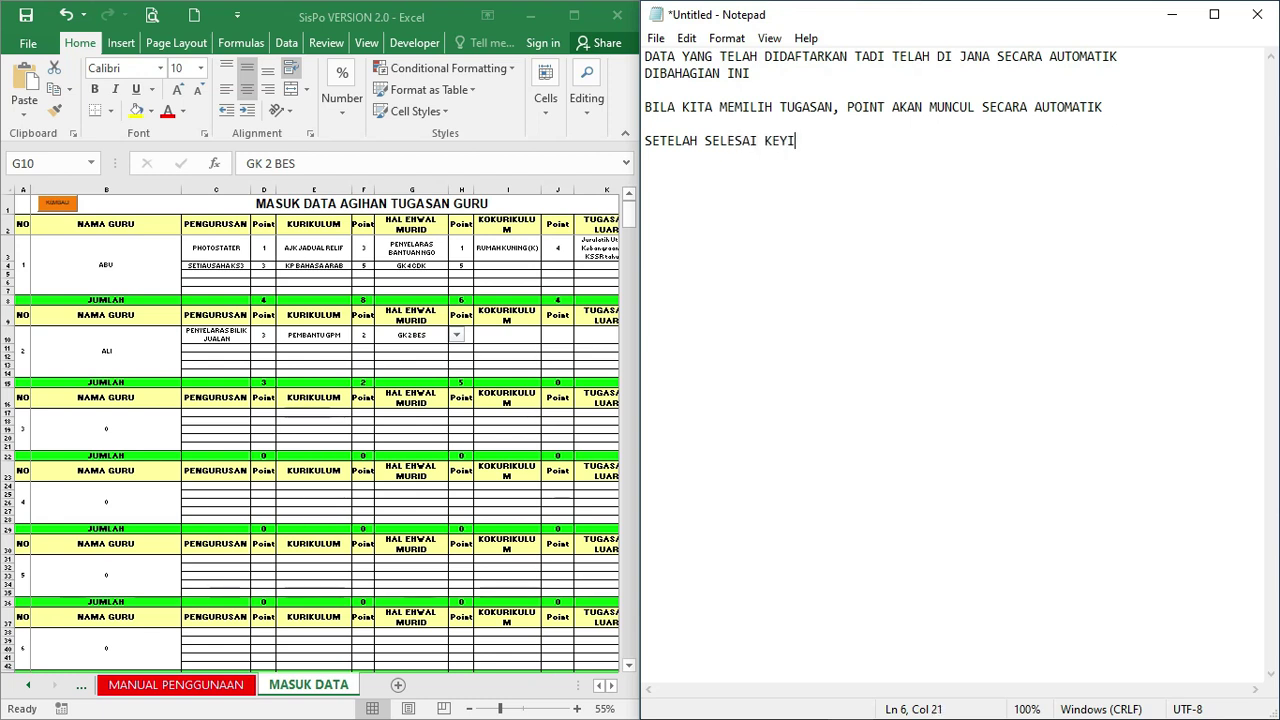
pyautogui.write('N TUGAS')
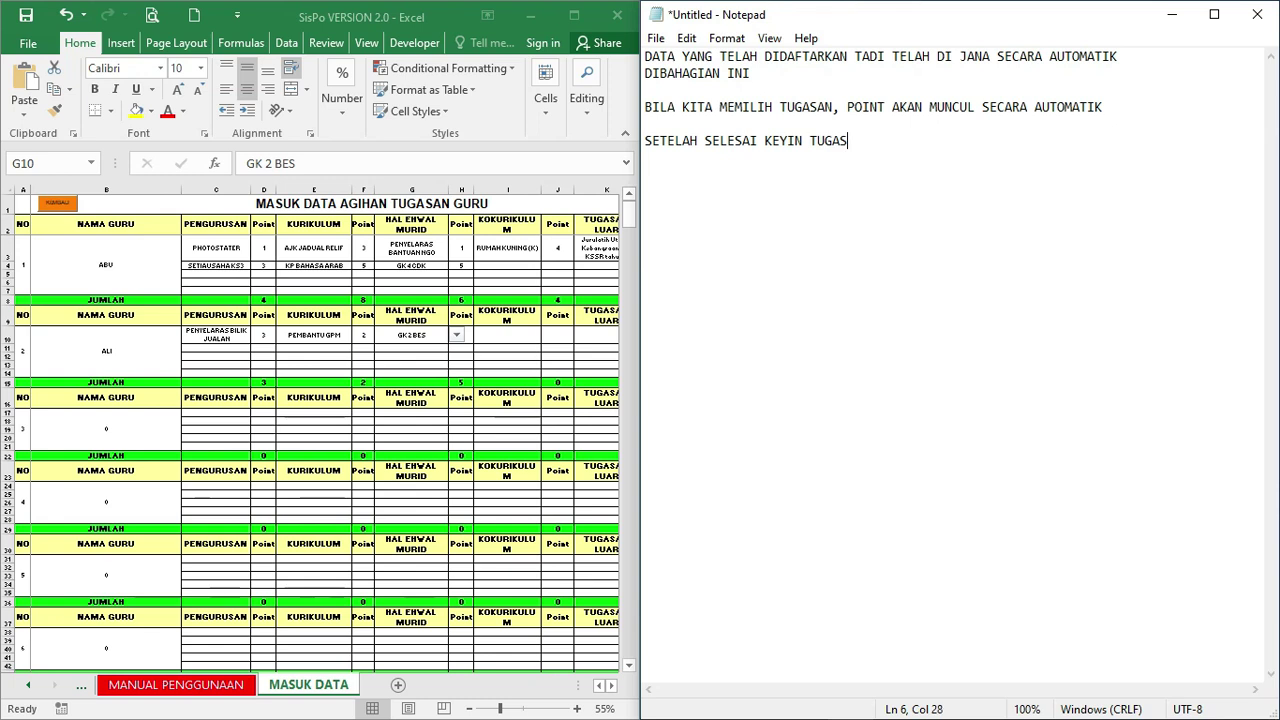
pyautogui.write('AN...MAK')
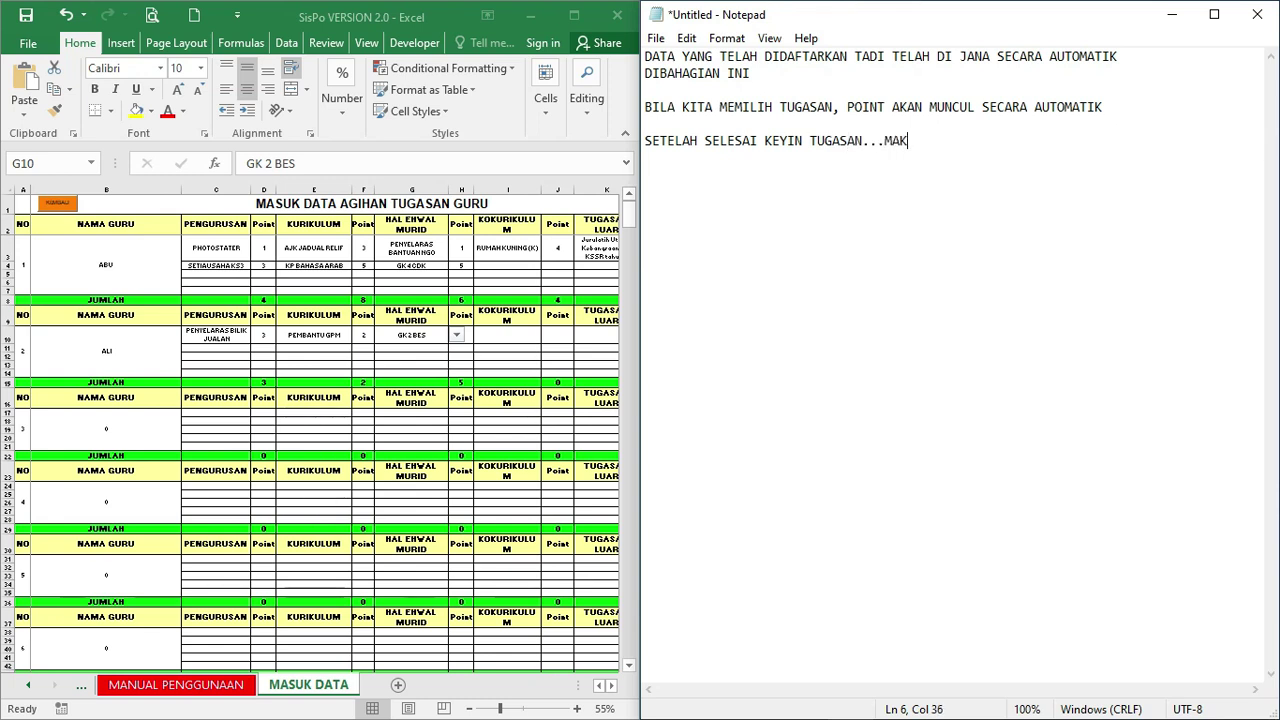
pyautogui.write('A TEKAN KEMBALO')
pyautogui.press('BackSpace')
pyautogui.write('I')
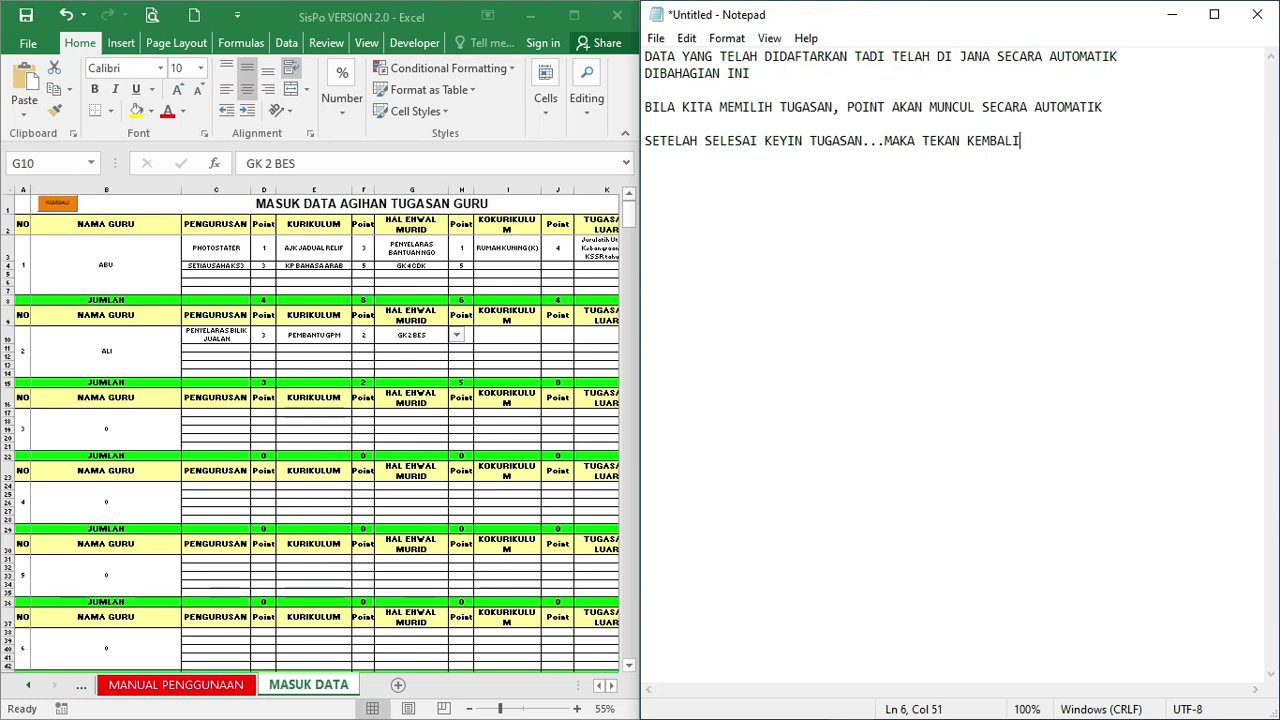
# Return from the data entry sheet to MENU ADMIN, logging in with the user ID and password
pyautogui.click(83, 257)
pyautogui.click(58, 205)
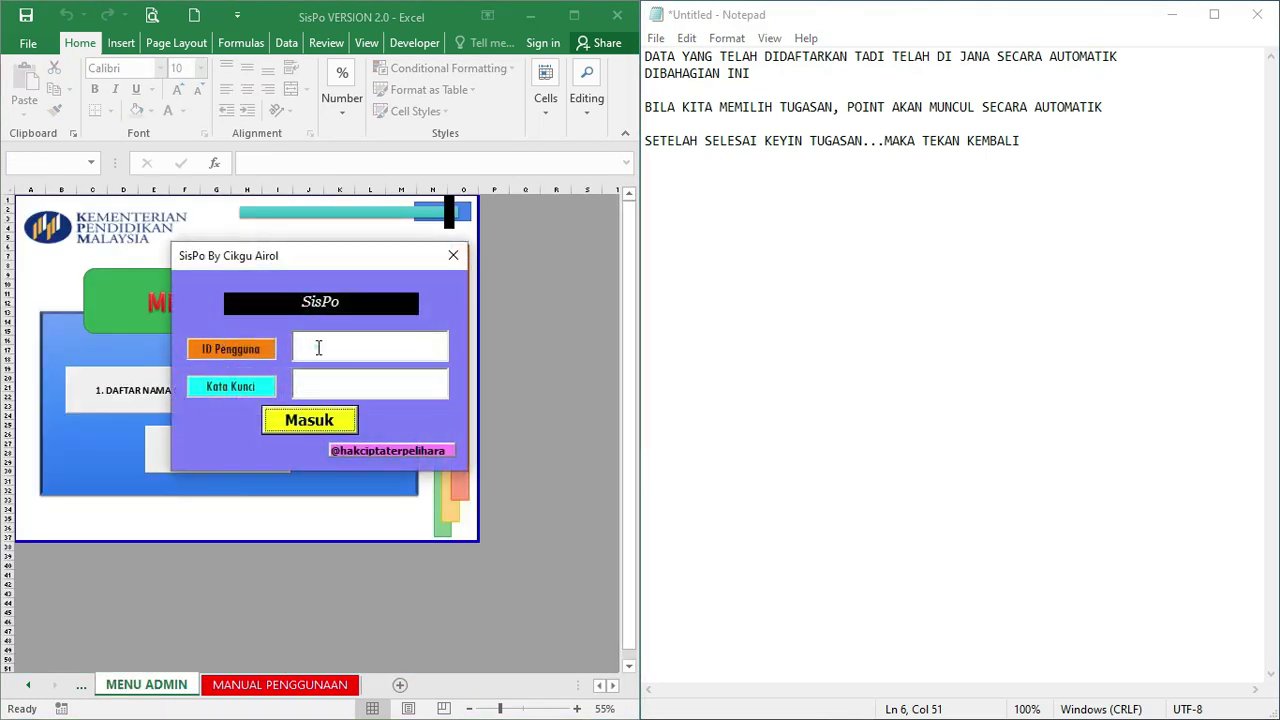
pyautogui.click(318, 347)
pyautogui.write('SISPO')
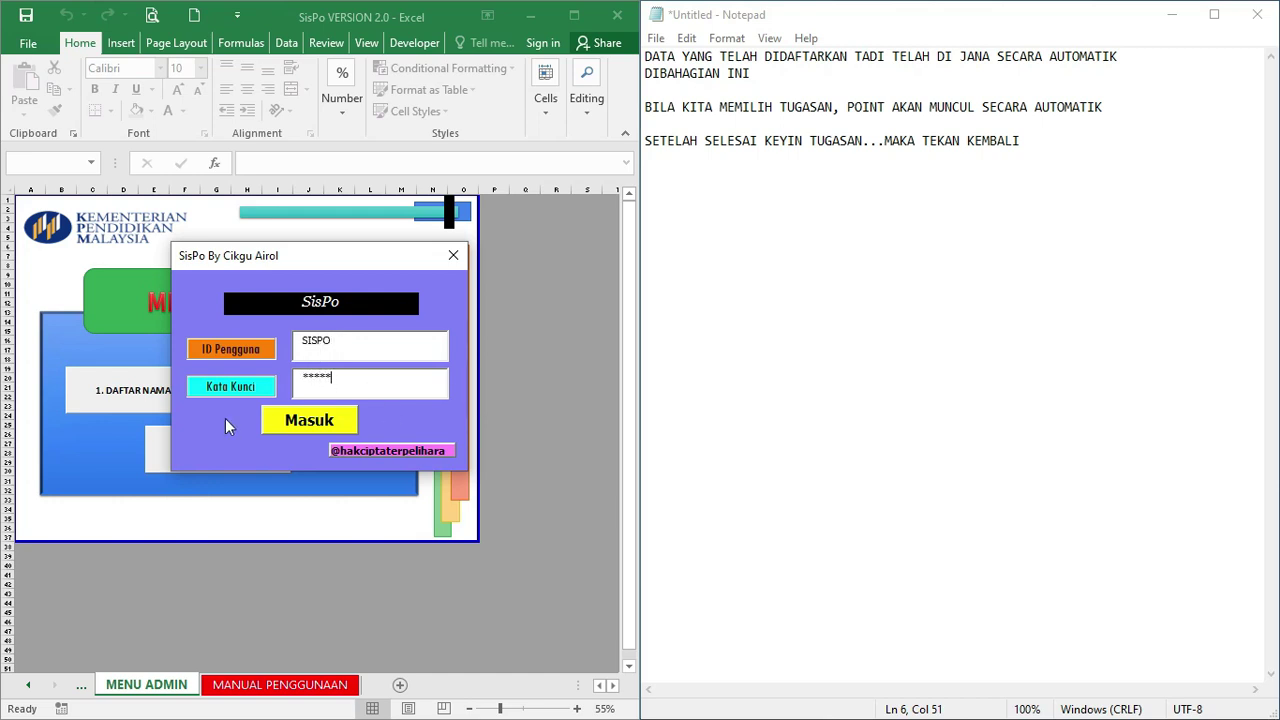
pyautogui.click(293, 414)
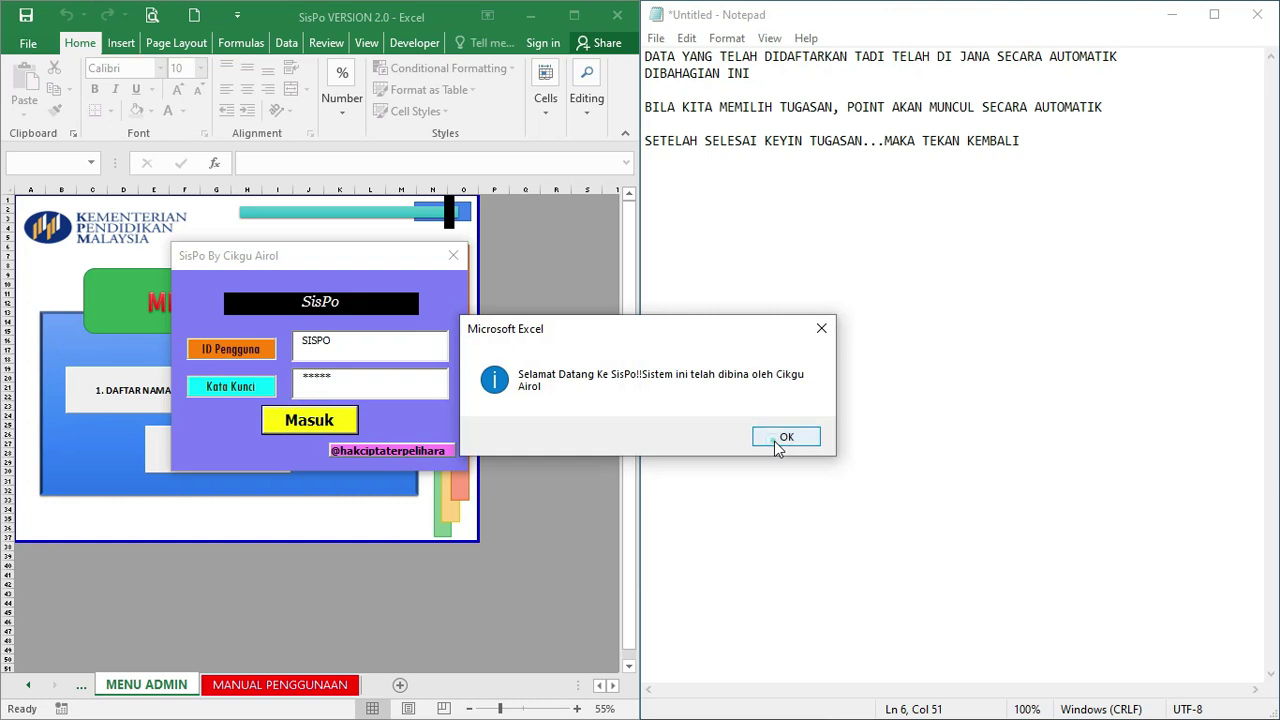
pyautogui.click(774, 437)
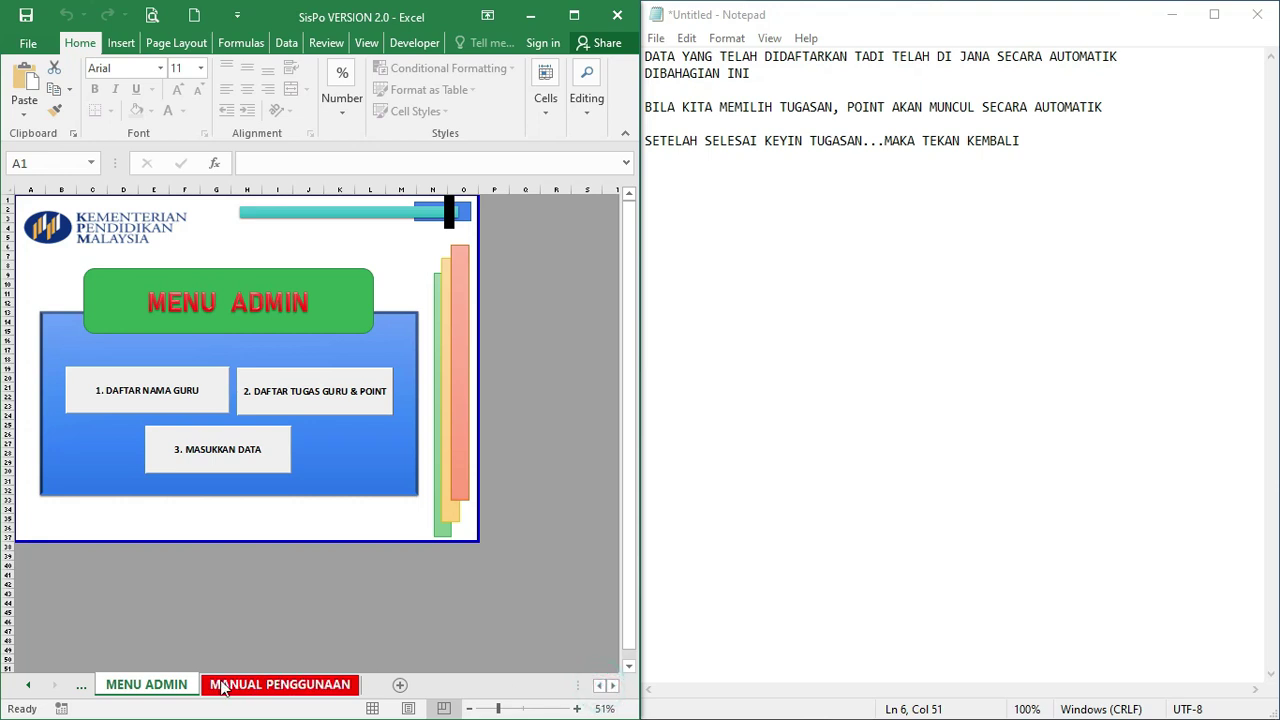
# Switch to the MENU UTAMA sheet and add the paragraph "PERGI KE MENU UTAMA" to the Notepad note
pyautogui.click(28, 686)
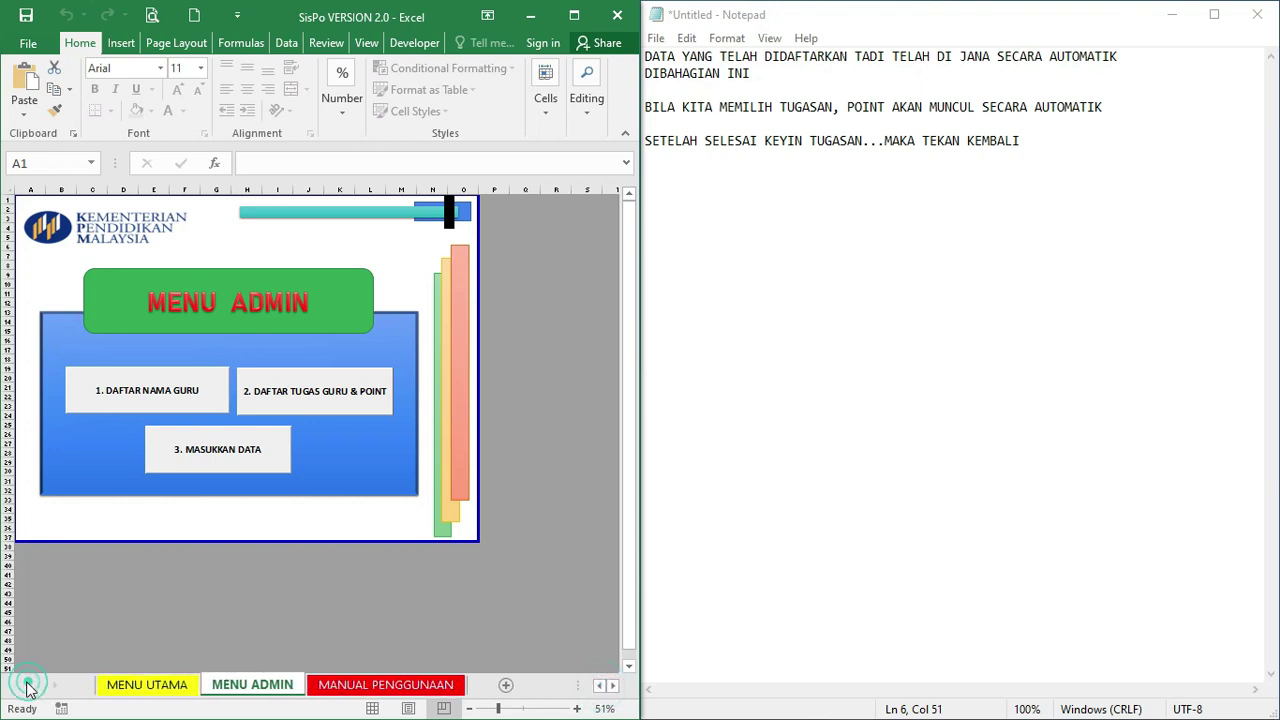
pyautogui.click(170, 688)
pyautogui.click(769, 226)
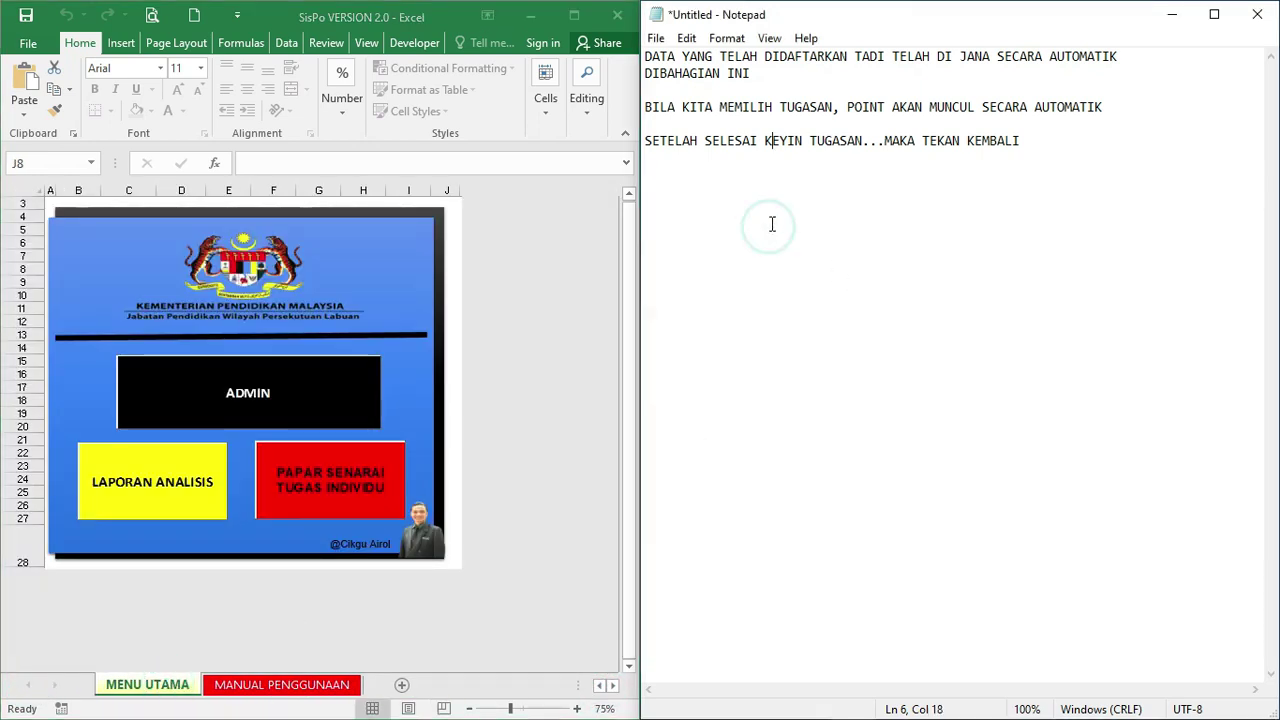
pyautogui.click(1036, 151)
pyautogui.press('Return')
pyautogui.press('Return')
pyautogui.write('PE')
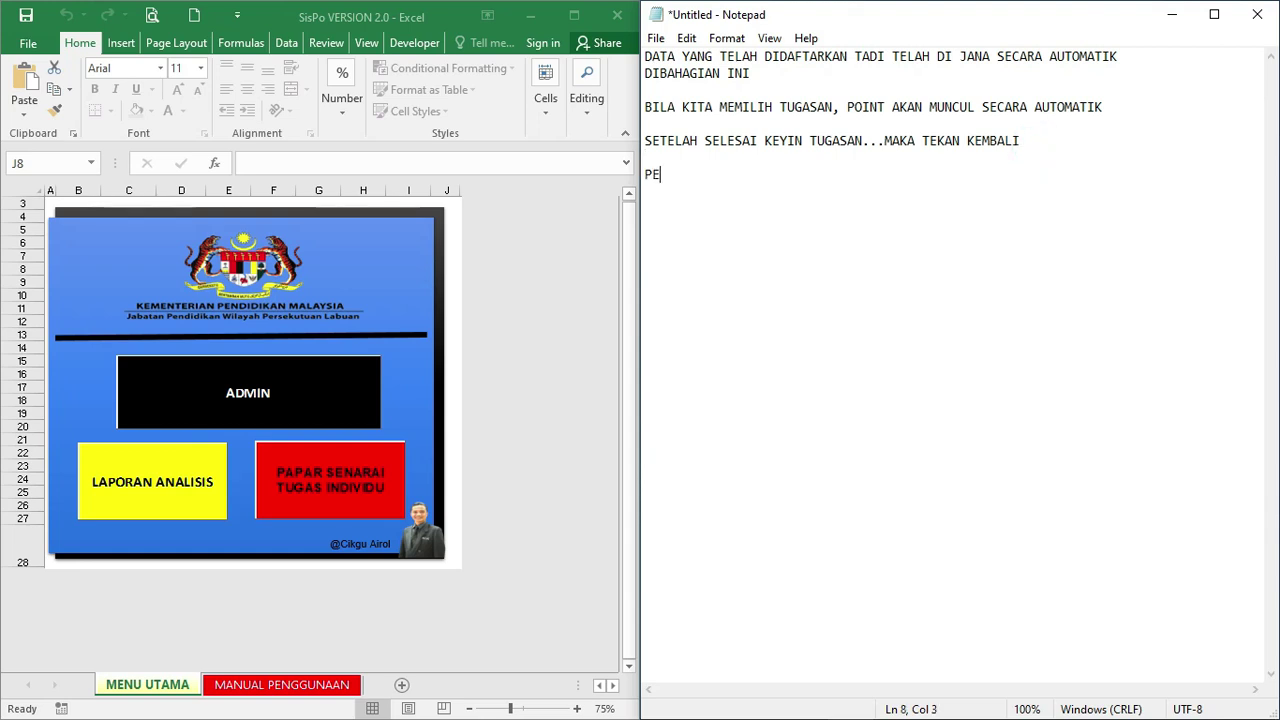
pyautogui.write('RGI KE MENU UTAMA')
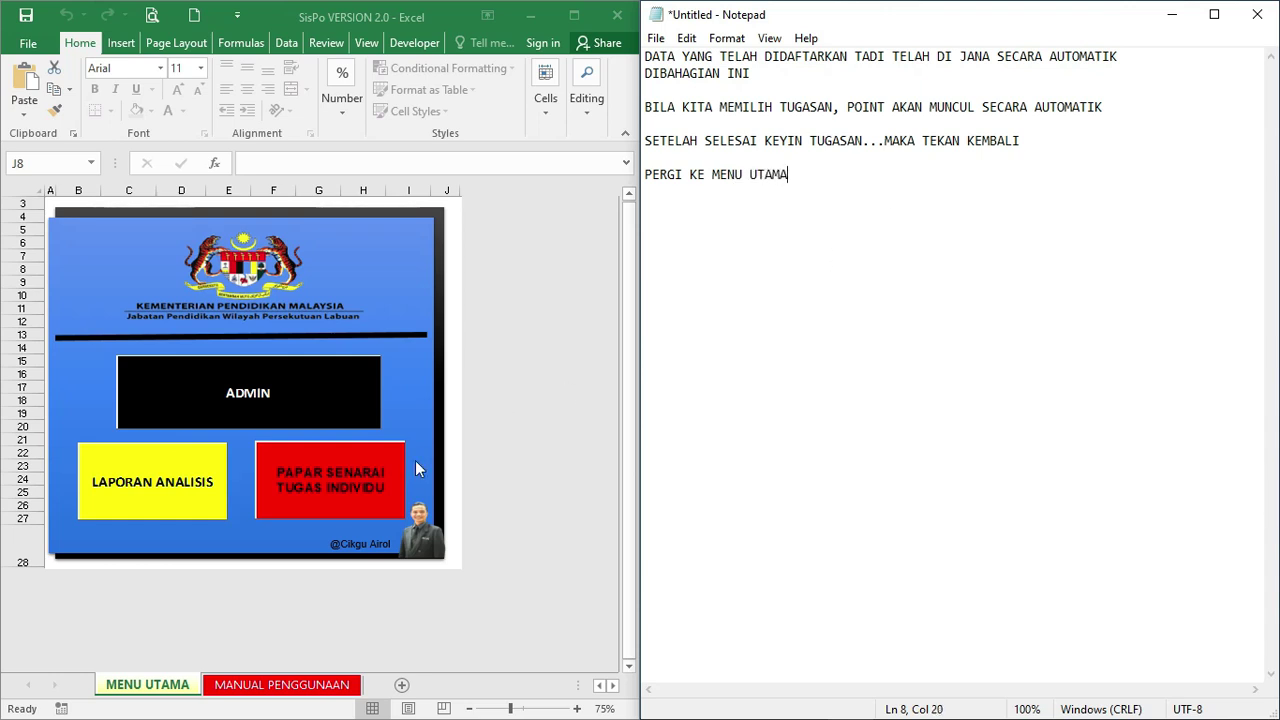
# Replace the whole Notepad note with "SEKARANG KITA INGIN MENJANA LAPORAN ANALISIS PEMBERATAN TUGAS GURU"
pyautogui.moveTo(805, 178); pyautogui.dragTo(616, 40)
pyautogui.press('Delete')
pyautogui.write('SEKARANG KITA INGUN')
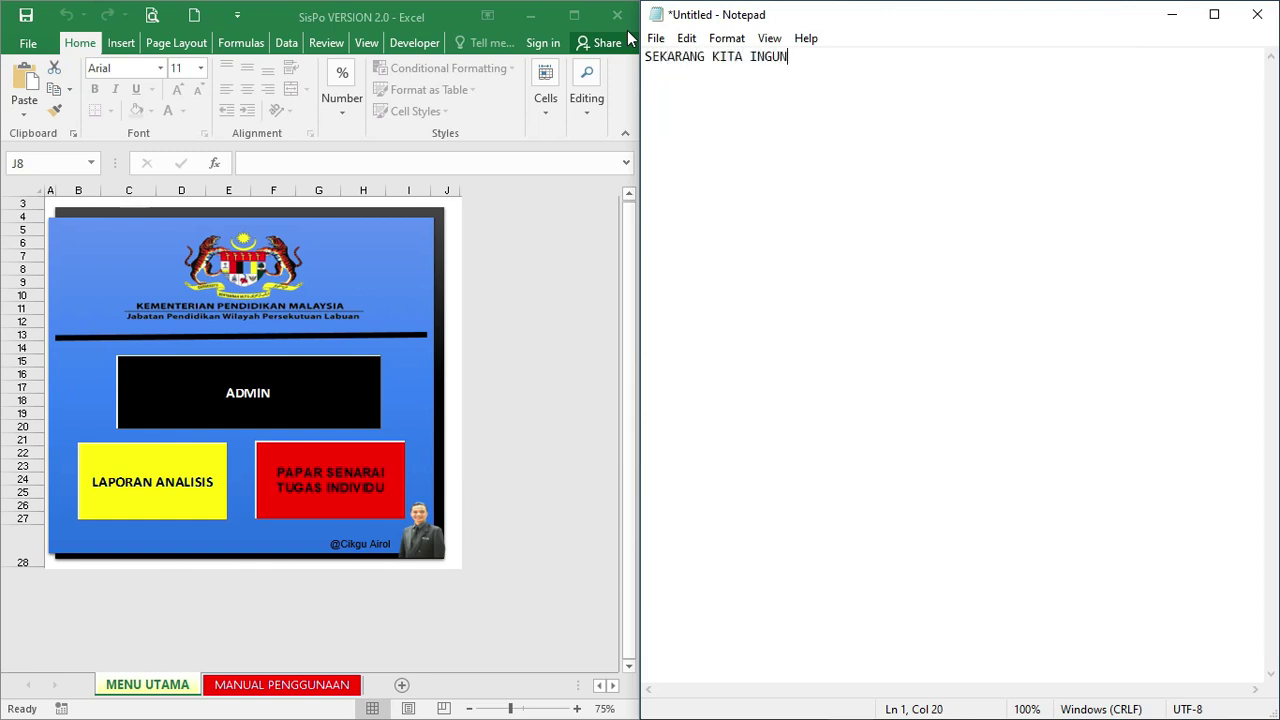
pyautogui.press('BackSpace')
pyautogui.press('BackSpace')
pyautogui.write('IN MENJANA L')
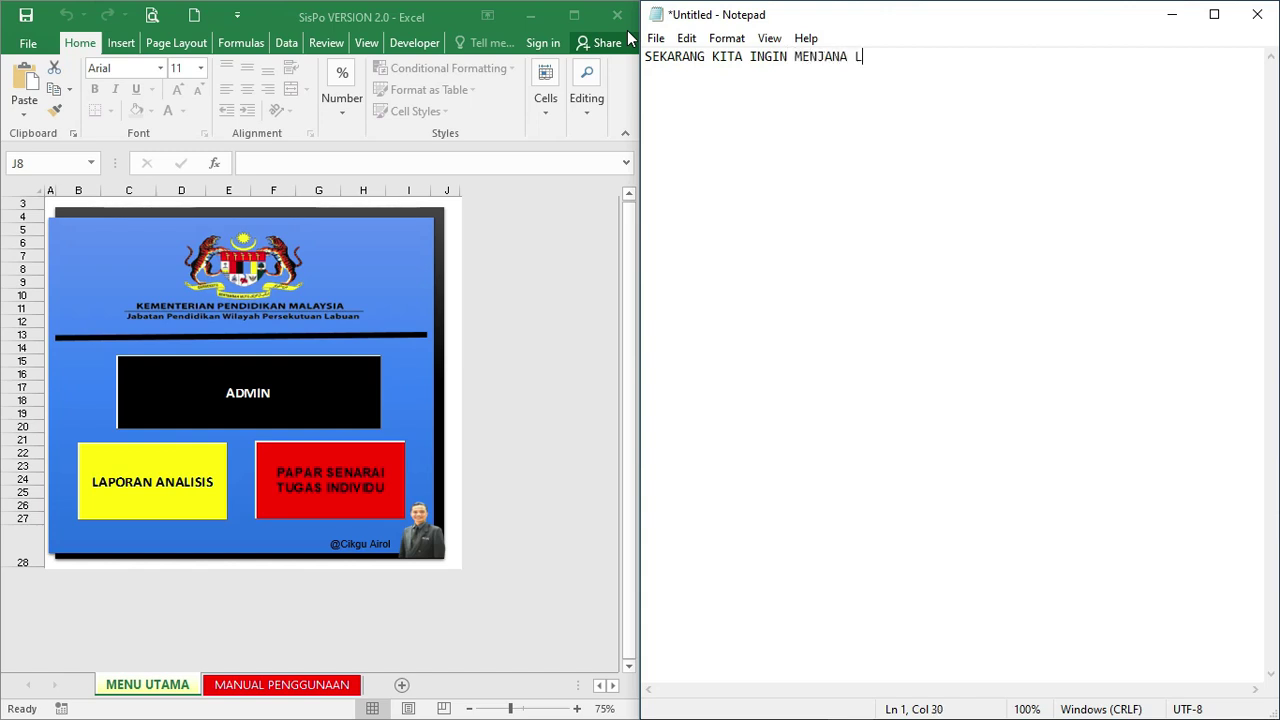
pyautogui.write('APORAN ANALAIS')
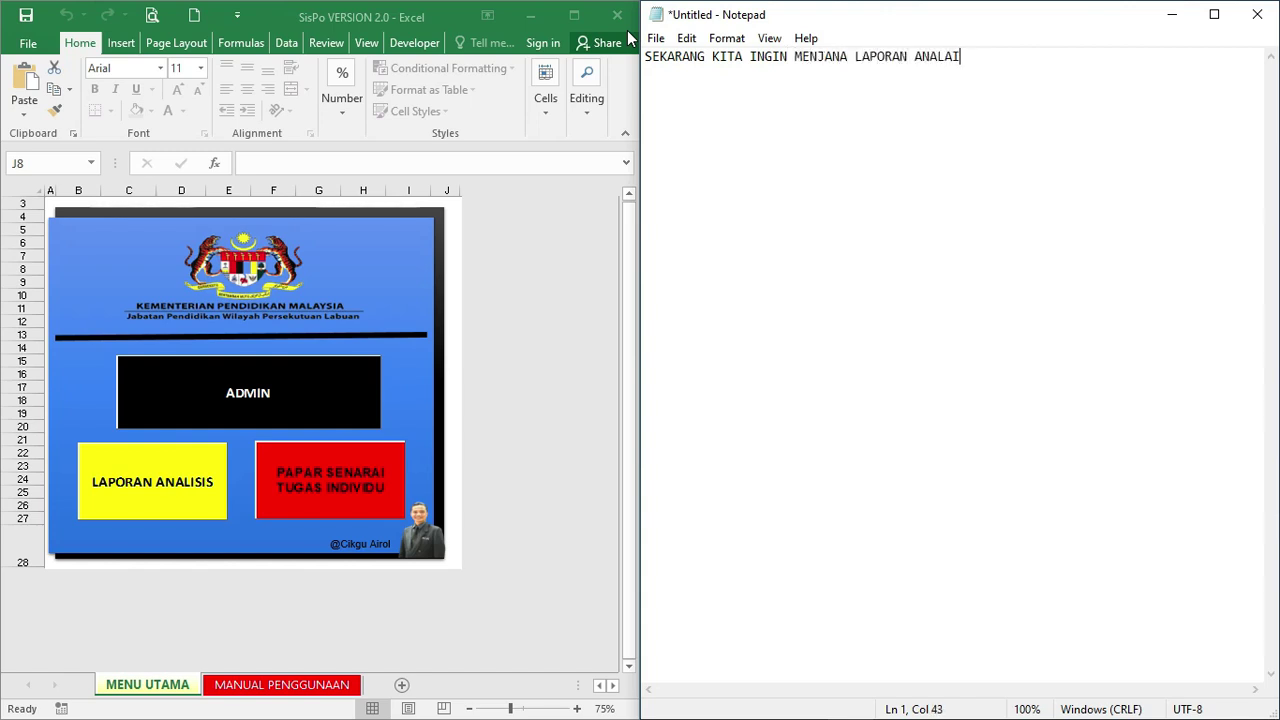
pyautogui.press('BackSpace')
pyautogui.press('BackSpace')
pyautogui.press('BackSpace')
pyautogui.write('ISIS PEMBERATAN ')
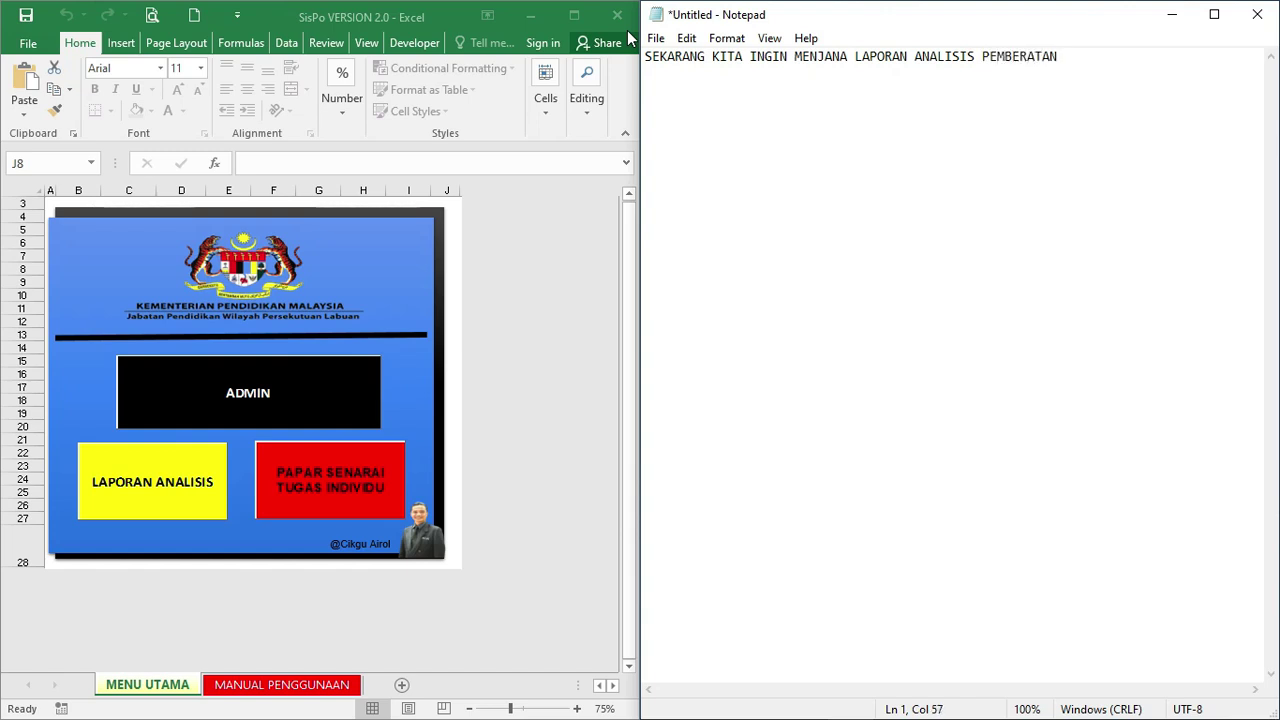
pyautogui.write('TUGAS GURU')
# Open the LAPORAN ANALISIS report from the main menu with all its columns in view
pyautogui.click(168, 490)
pyautogui.click(168, 490)
pyautogui.scroll(5, 286, 437)
pyautogui.scroll(-3, 371, 492)
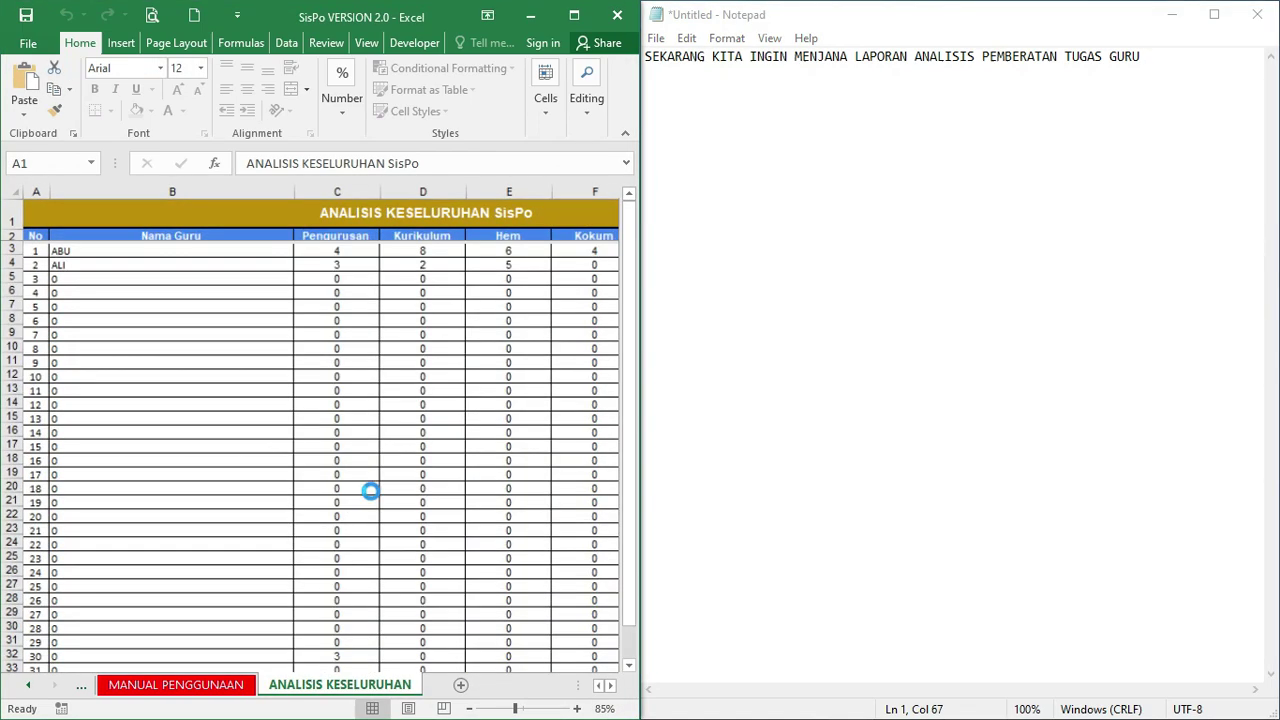
pyautogui.scroll(2, 371, 490)
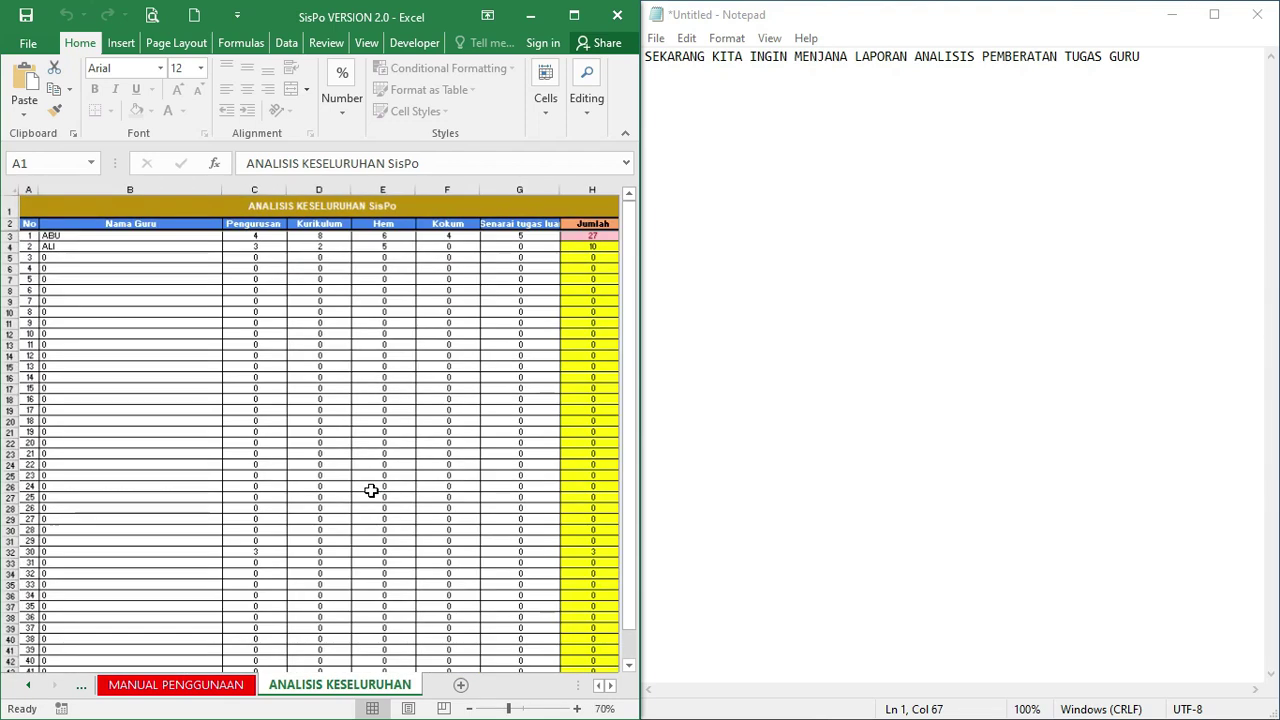
pyautogui.scroll(-2, 371, 490)
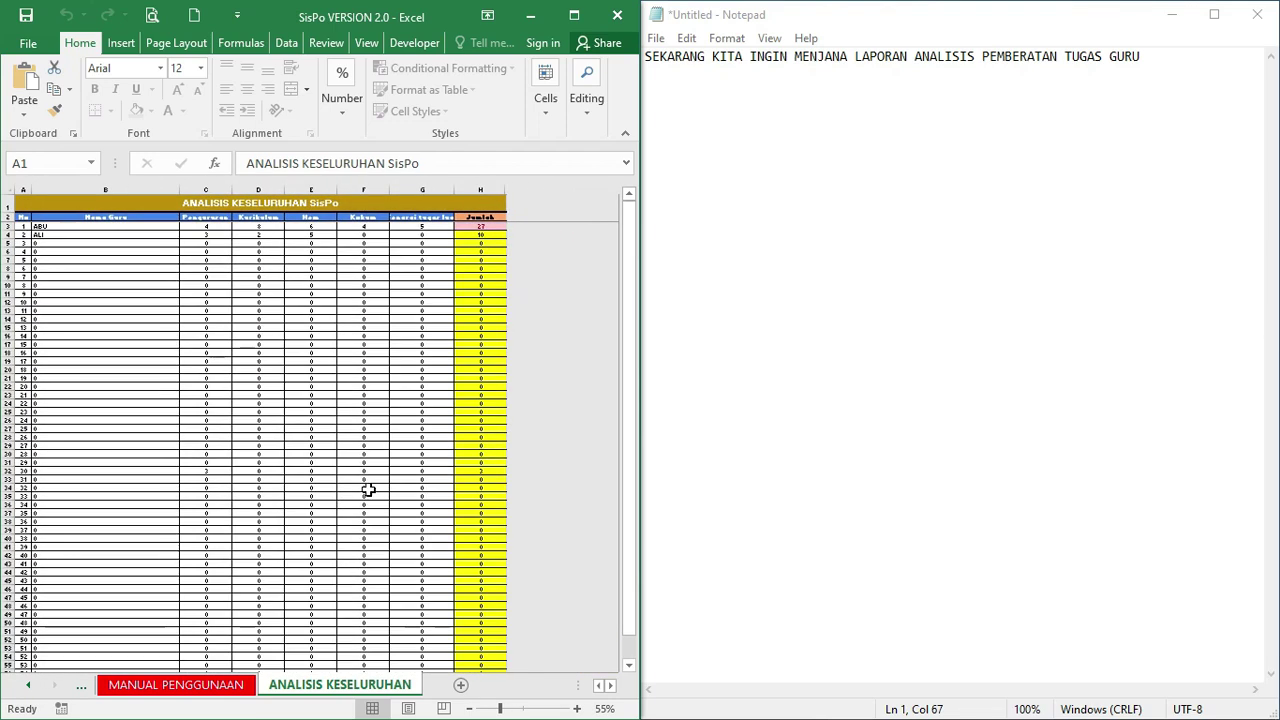
# Add a new paragraph "TAAADDAAAAA....LAPORAN TELAH DIJANA" to the Notepad note
pyautogui.click(686, 80)
pyautogui.click(1189, 63)
pyautogui.press('Return')
pyautogui.press('Return')
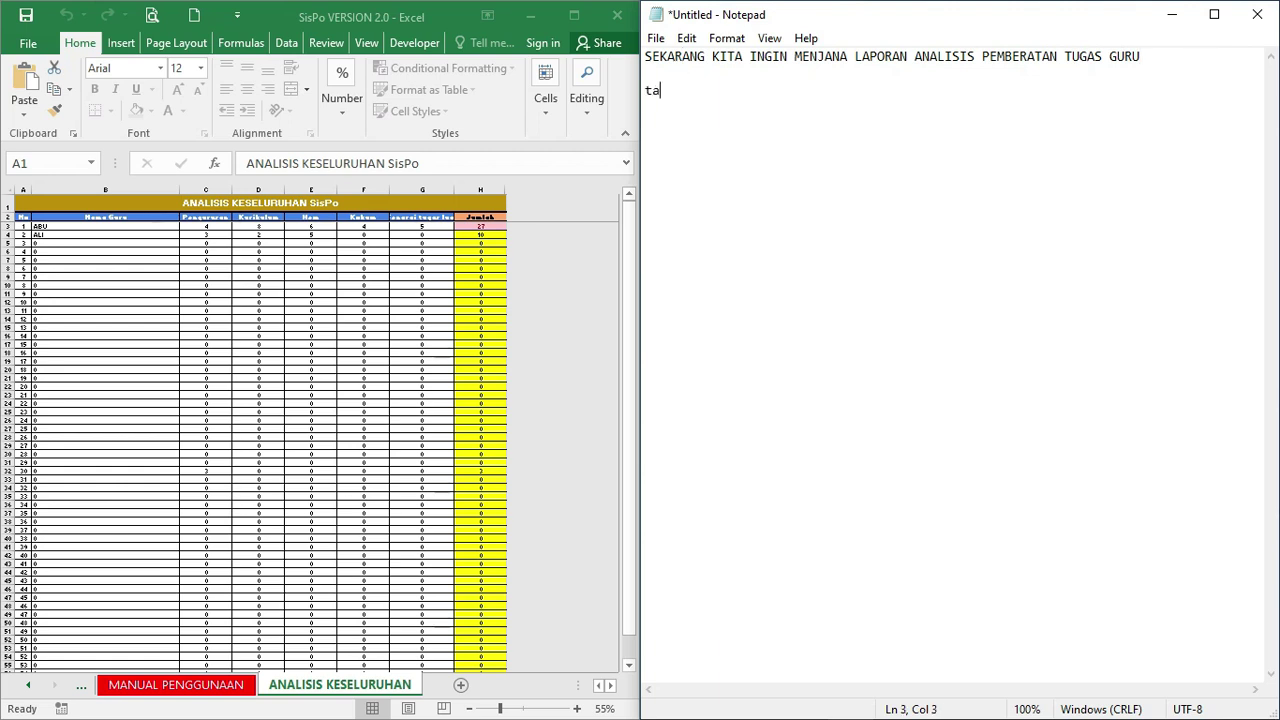
pyautogui.write('TAAADDAAAAA....')
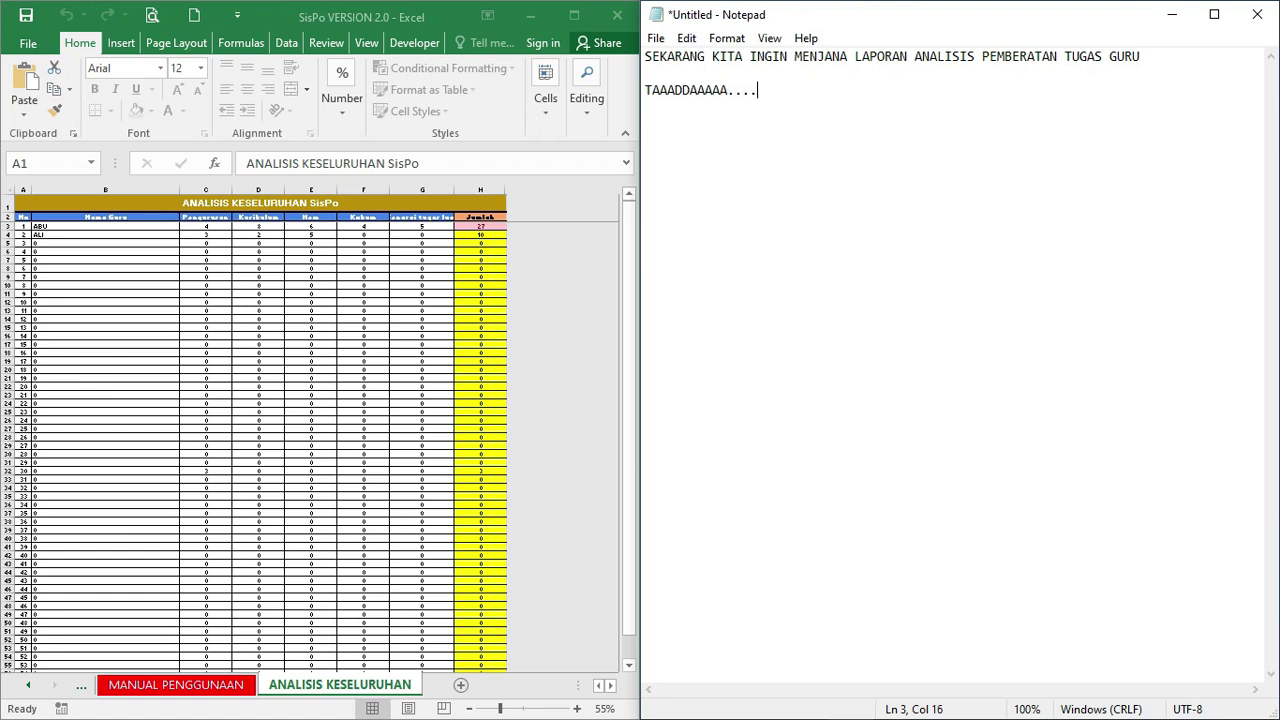
pyautogui.write('LAPORAN TELAH DIJANA')
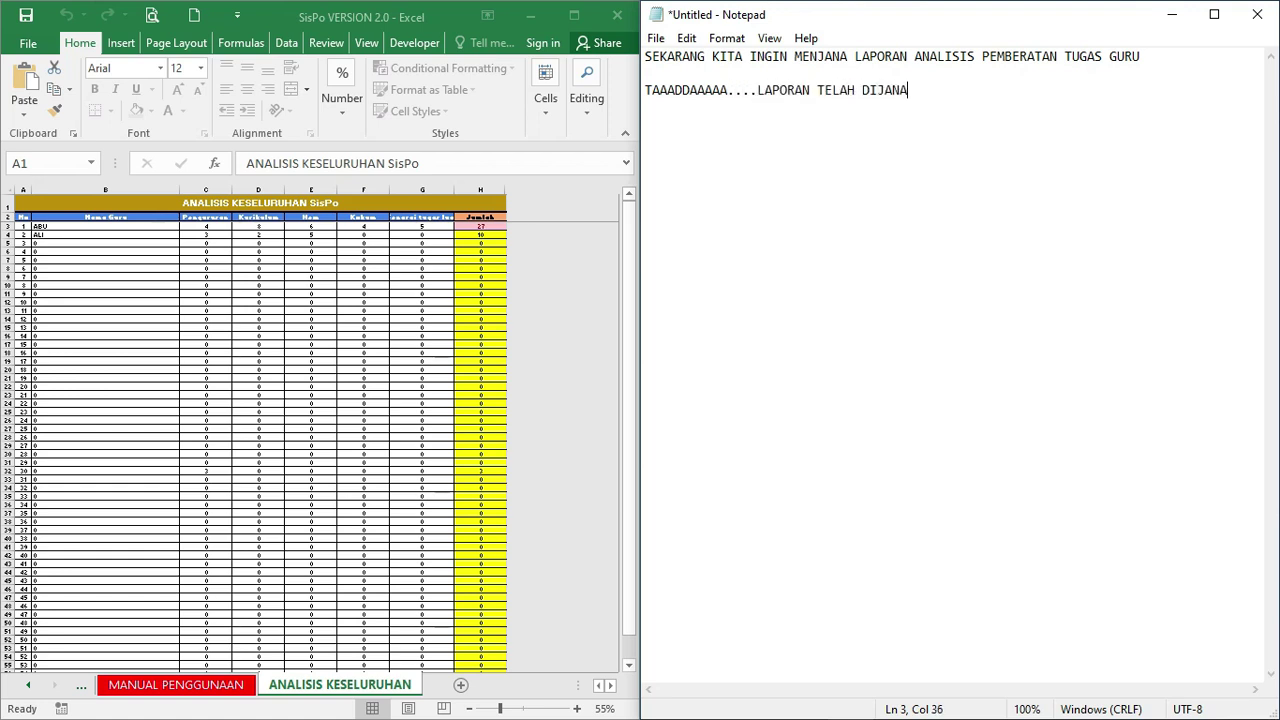
# Add the paragraph "DI SINI KITA BOLEH MELIHAT PEMBERATAN TUGAS SETIAP GURU MELALUI POINT YANG DIPEROLEH" to the note
pyautogui.write('I SINI KITA BOLEH MELIHAT PEMBER')
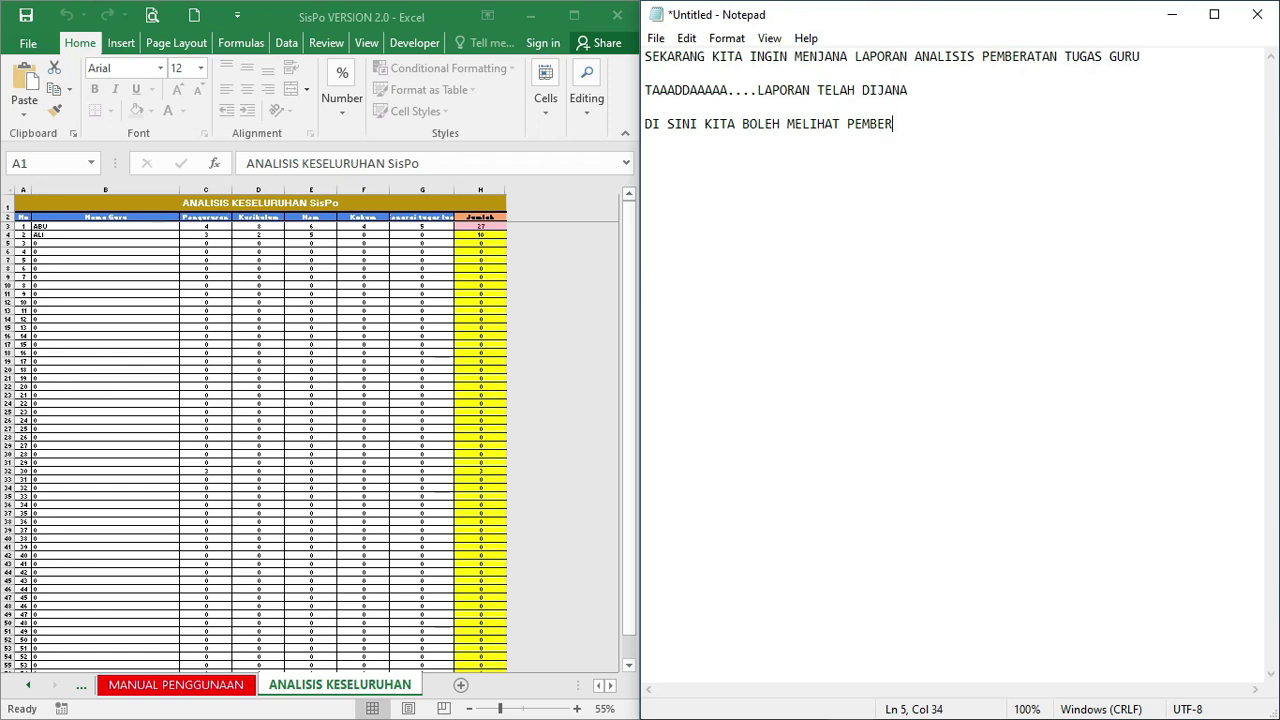
pyautogui.write('AR')
pyautogui.press('BackSpace')
pyautogui.write('TAN')
pyautogui.press('BackSpace')
pyautogui.press('BackSpace')
pyautogui.press('BackSpace')
pyautogui.write('TUGAS SETIAP GURU MELALUI P')
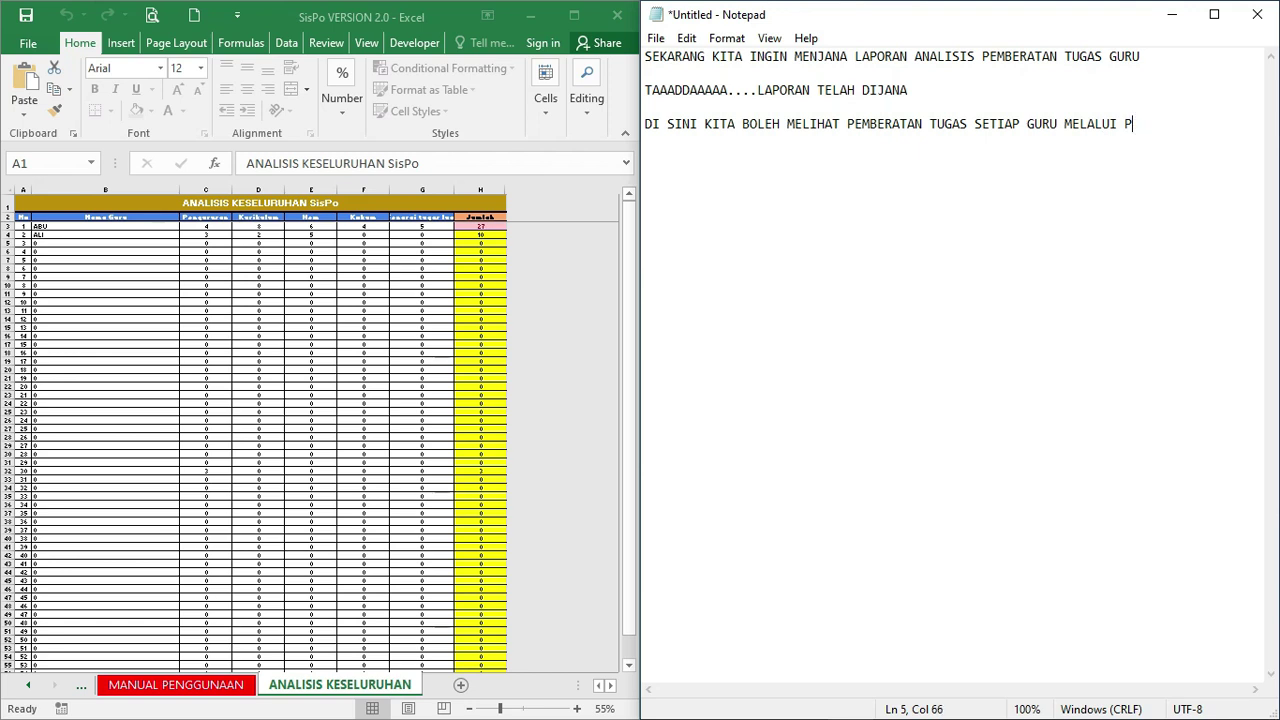
pyautogui.write('OINT YANG DIPEROLEH')
pyautogui.press('Return')
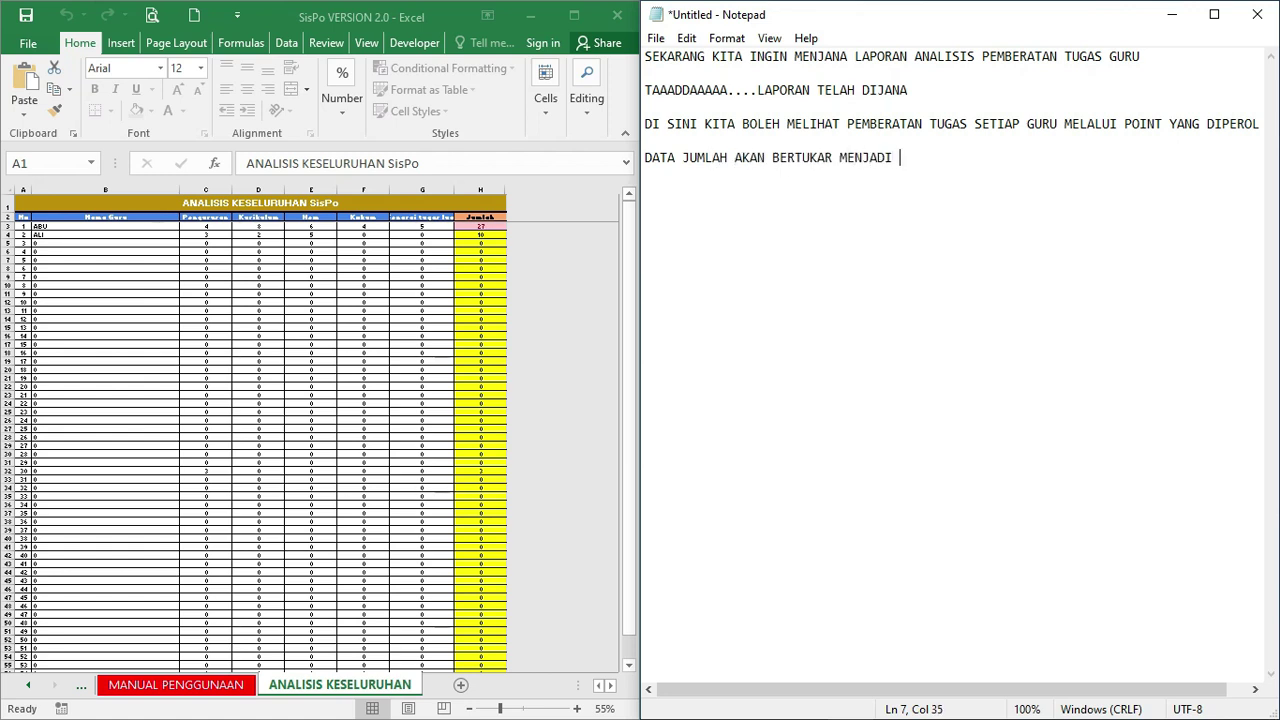
# Add the paragraph "DATA JUMLAH AKAN BERTUKAR MENJADI PINK SEKIRANYA POINT MELEBEHI PARAS TUGASAN SEBAGAI MANUSIA BIASA...HEHEHEHE" to the note
pyautogui.write('IRANYA POINT MELEBEHI PARAS TUGASAN')
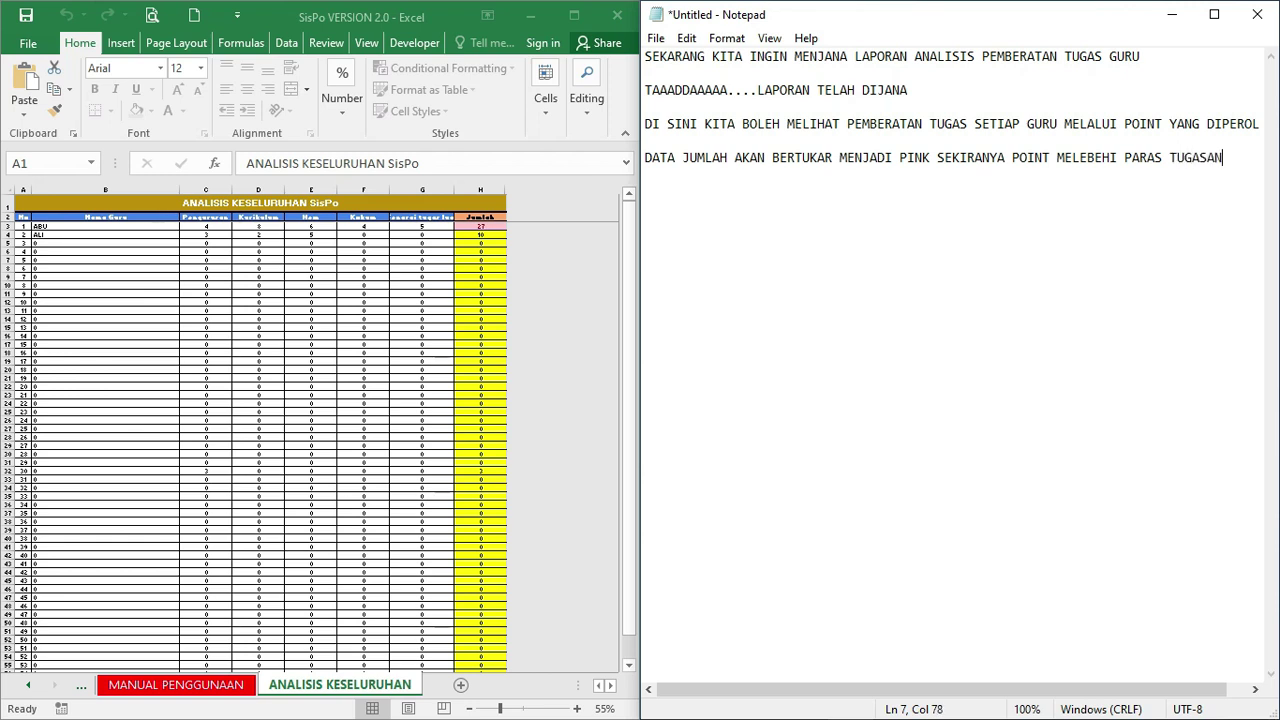
pyautogui.write('AGA MANUSIA BIA')
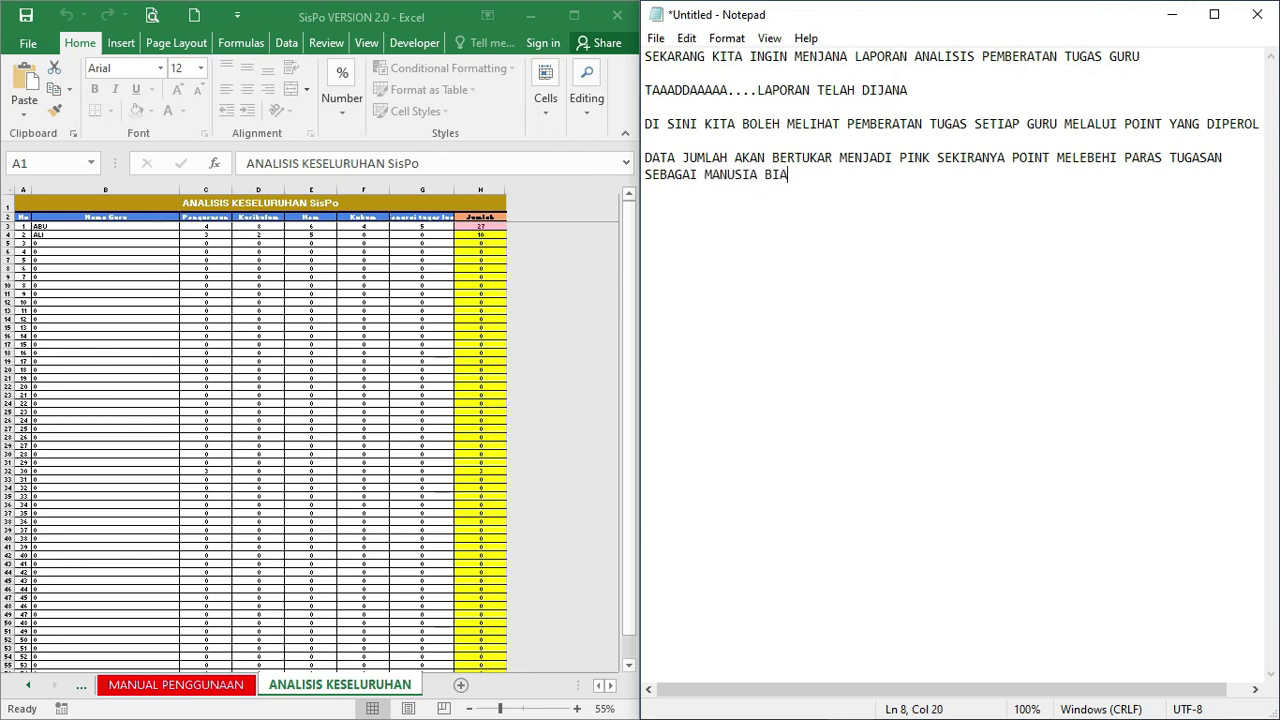
pyautogui.write('HEHEHEHE')
pyautogui.press('Return')
pyautogui.press('Return')
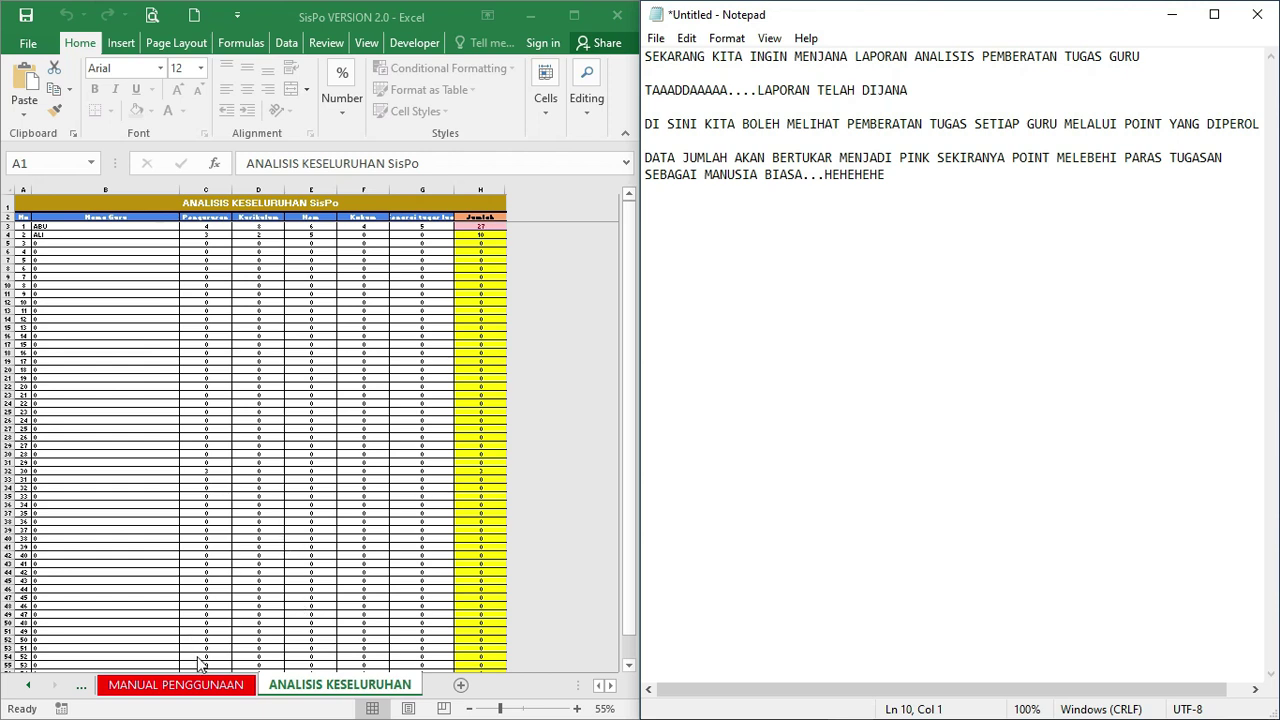
# Return from the overall analysis report to the MENU UTAMA sheet of the workbook
pyautogui.click(598, 686)
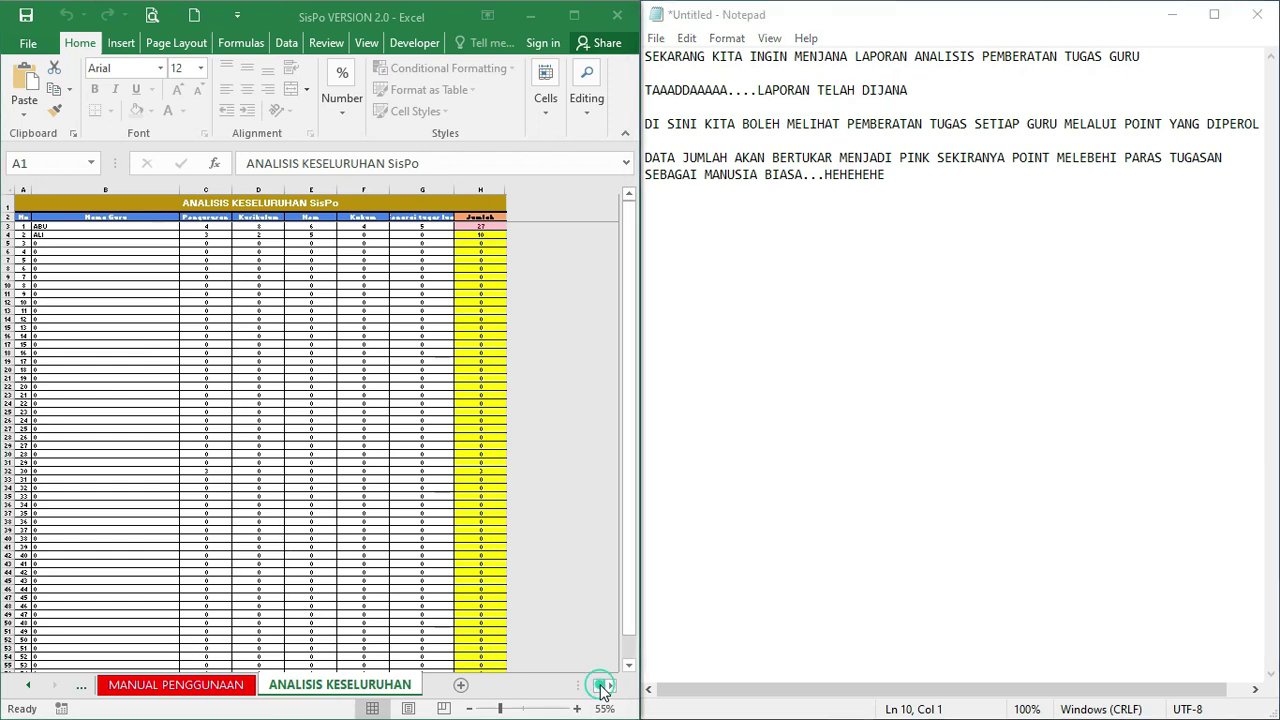
pyautogui.click(28, 685)
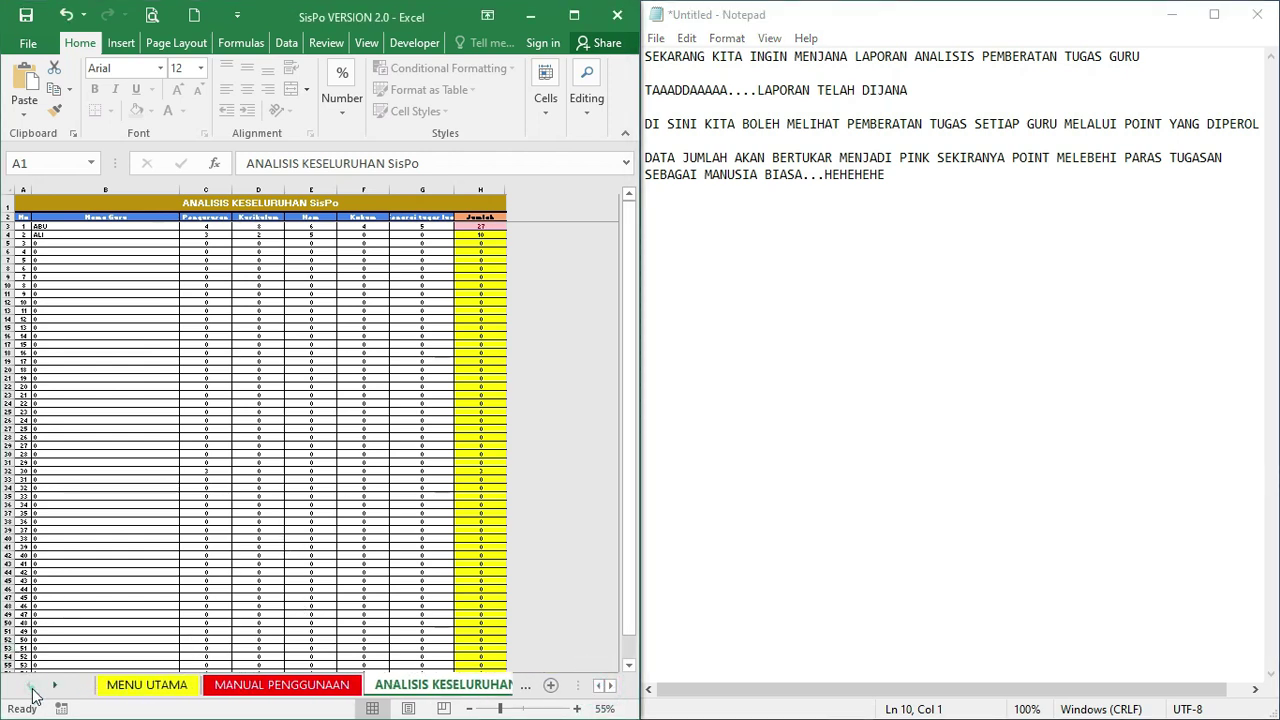
pyautogui.click(135, 688)
# Replace the whole Notepad note with the opening line "UNTUK GURU...."
pyautogui.click(900, 174)
pyautogui.hotkey('ctrl', 'a')
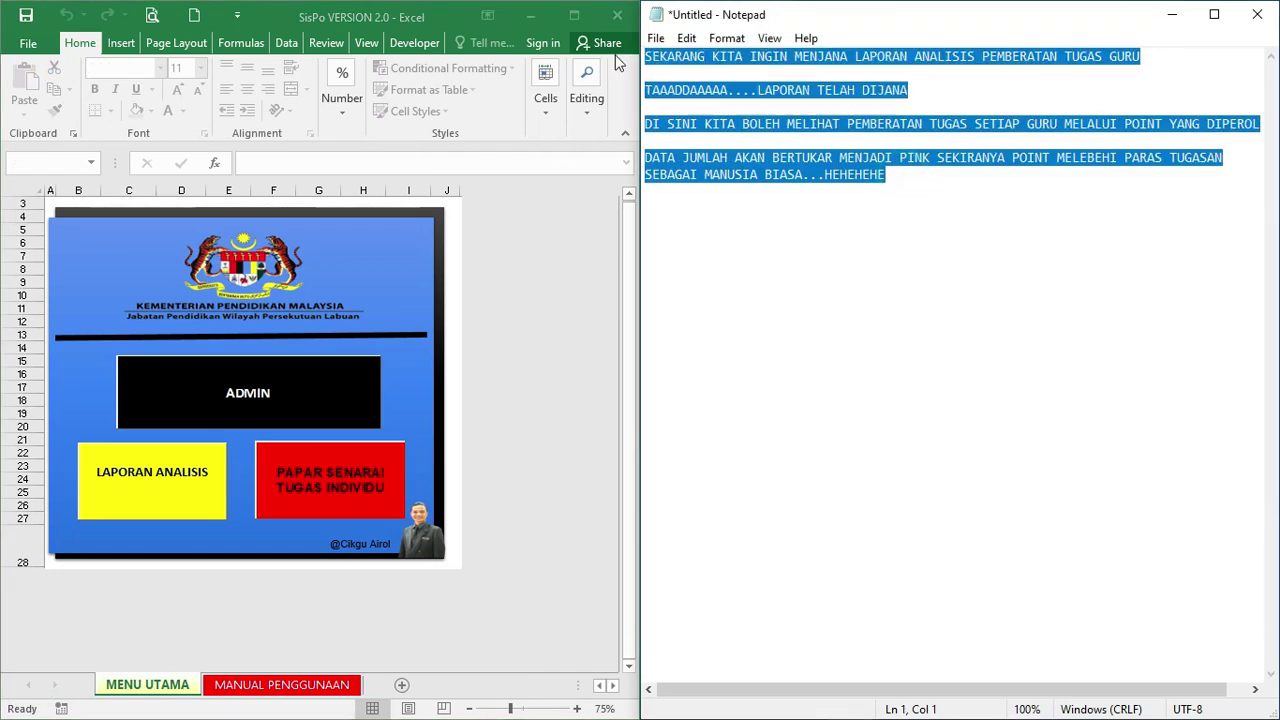
pyautogui.press('Delete')
pyautogui.write('UNTUK B')
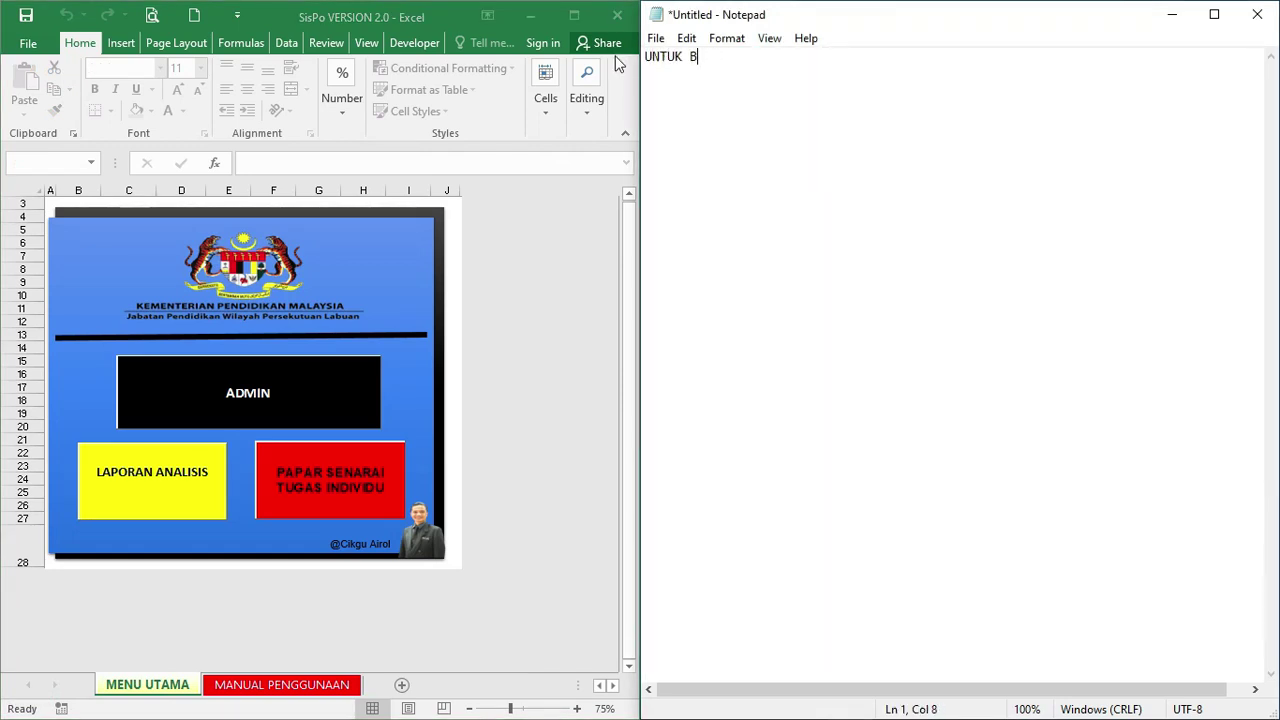
pyautogui.write('AHAGIURU....')
pyautogui.press('Return')
# Add the paragraph "MEREKA BOLEH MELIHAT SENARAI TUGASS MEREKA DENGAN MENEKAN PAPAR SENARAI TUGAS INDIVIDU" to the note
pyautogui.write('MEREKA ')
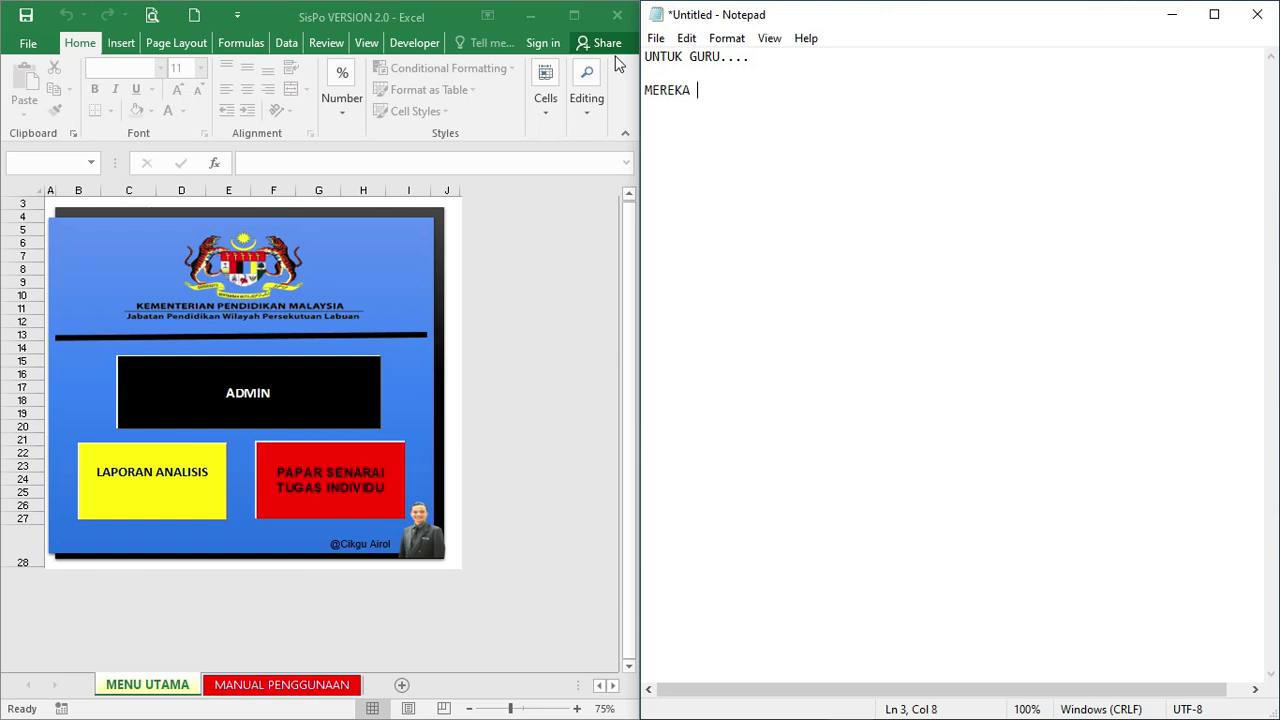
pyautogui.write('BOLEH MELIHATY')
pyautogui.press('BackSpace')
pyautogui.write('SENARAI ')
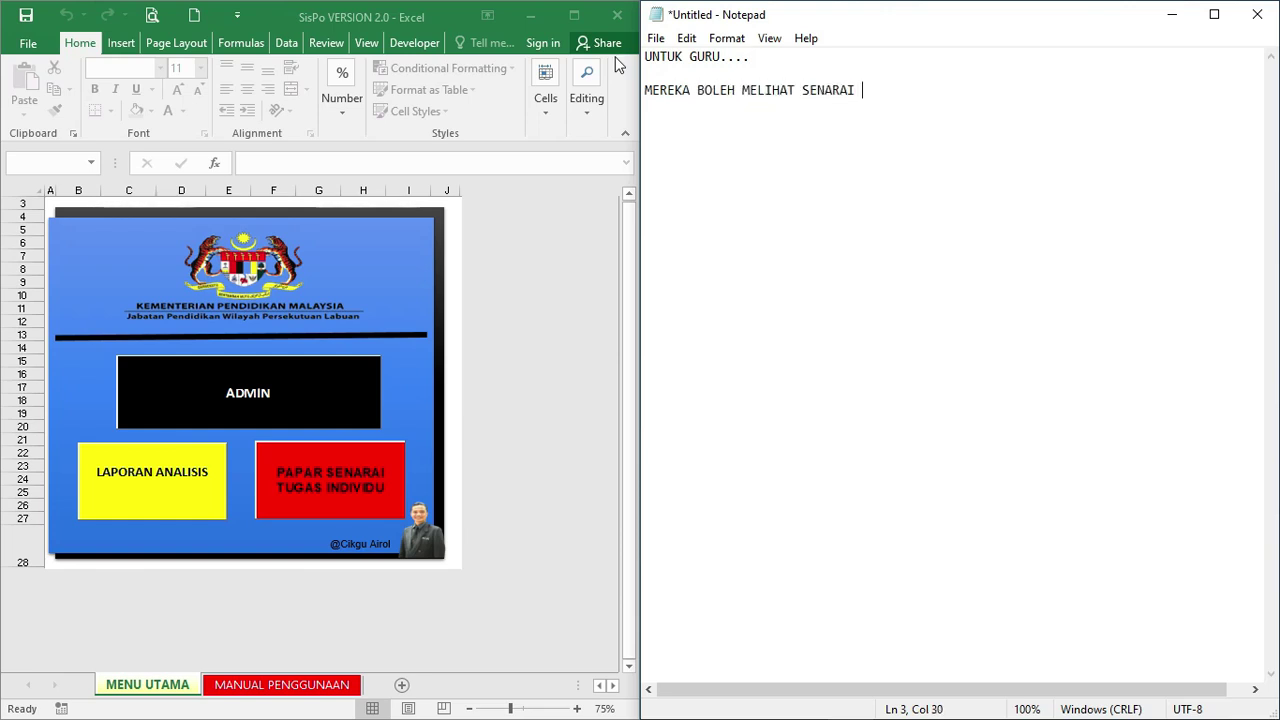
pyautogui.write('TUGASS MER')
pyautogui.write('EKA DENGA')
pyautogui.write('N MENEKA')
pyautogui.write('AN')
pyautogui.press('BackSpace')
pyautogui.press('BackSpace')
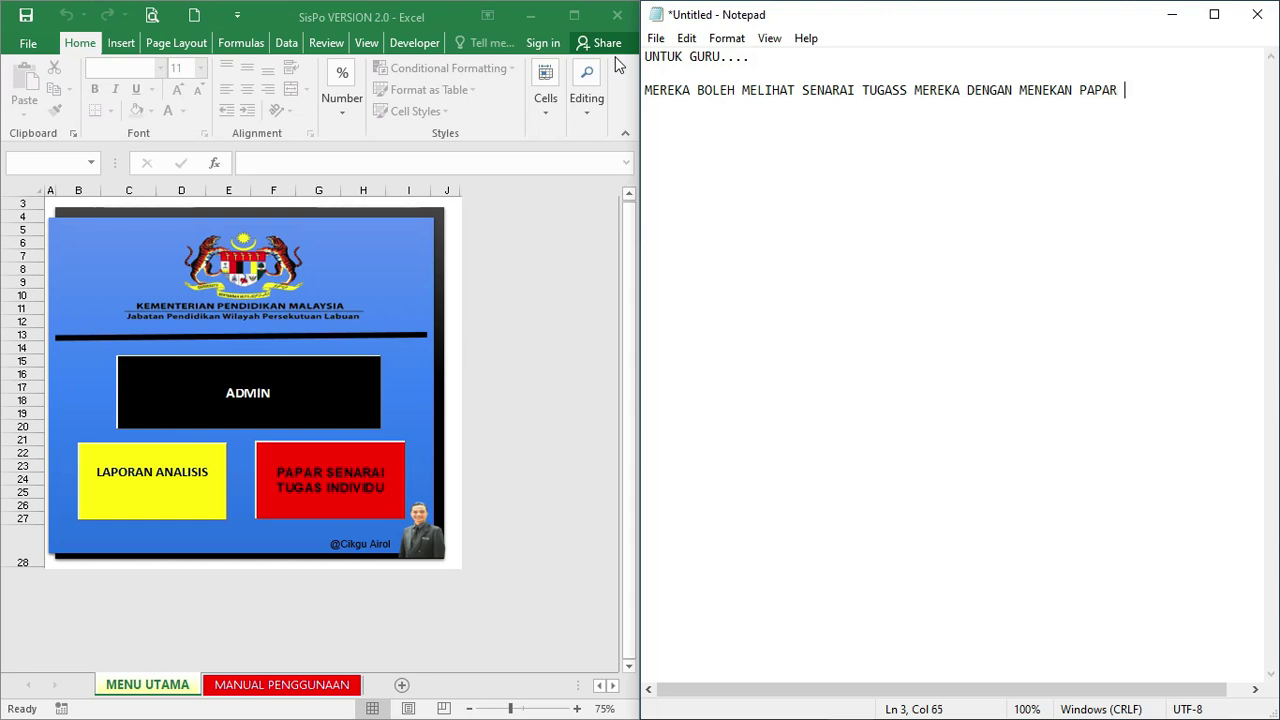
pyautogui.write('SENARAI TUGAS U')
pyautogui.press('BackSpace')
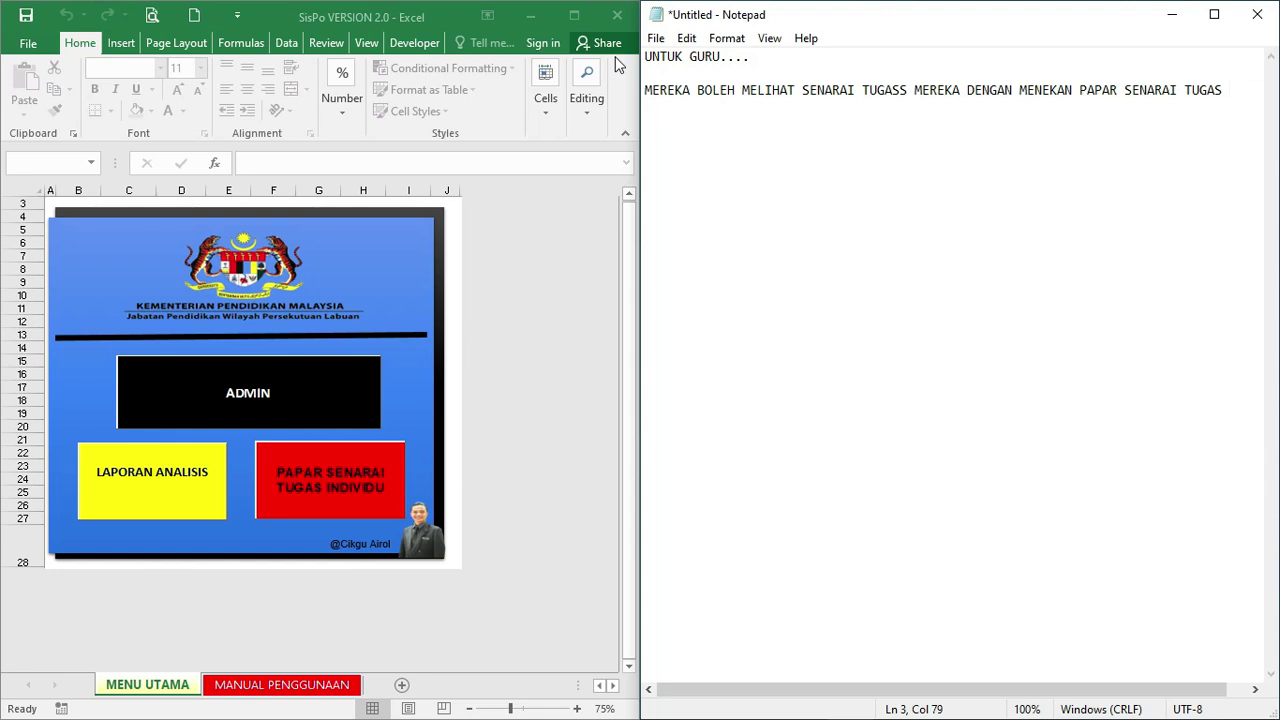
pyautogui.write('INDIVIDU')
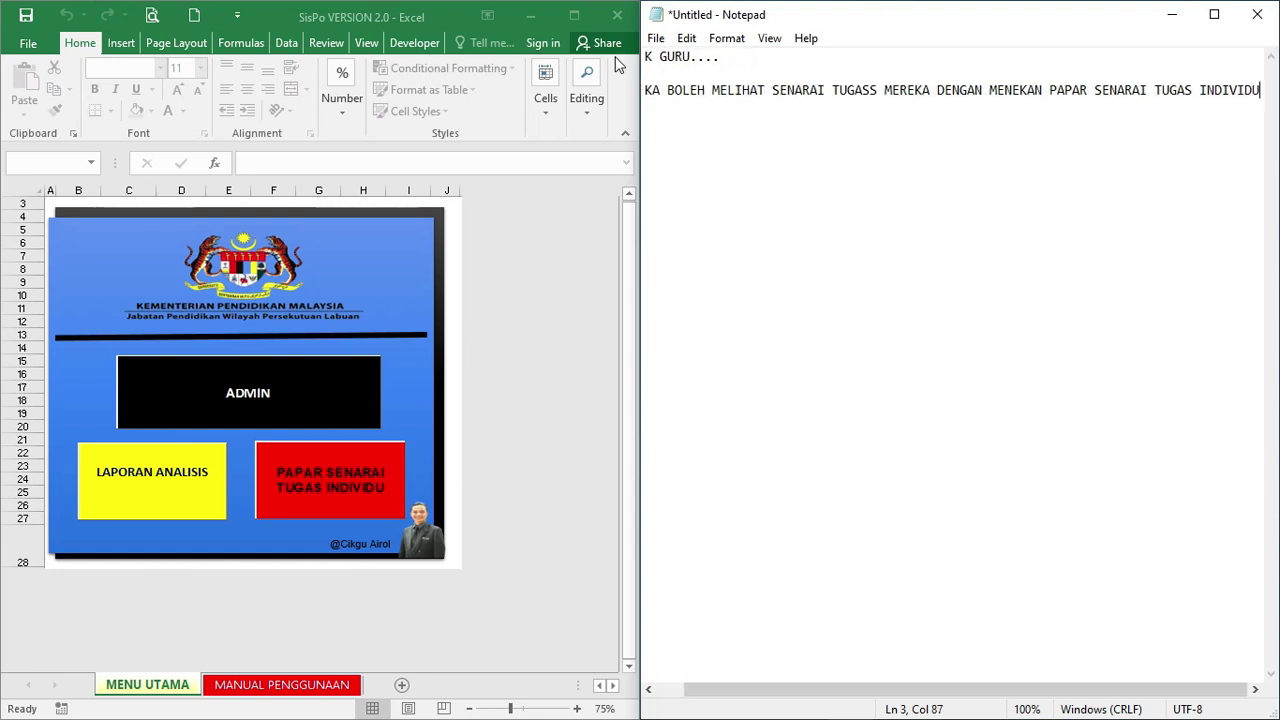
# Open PAPAR SENARAI TUGAS INDIVIDU from the main menu and examine the teachers' tasks and points across its rows and columns
pyautogui.click(338, 487)
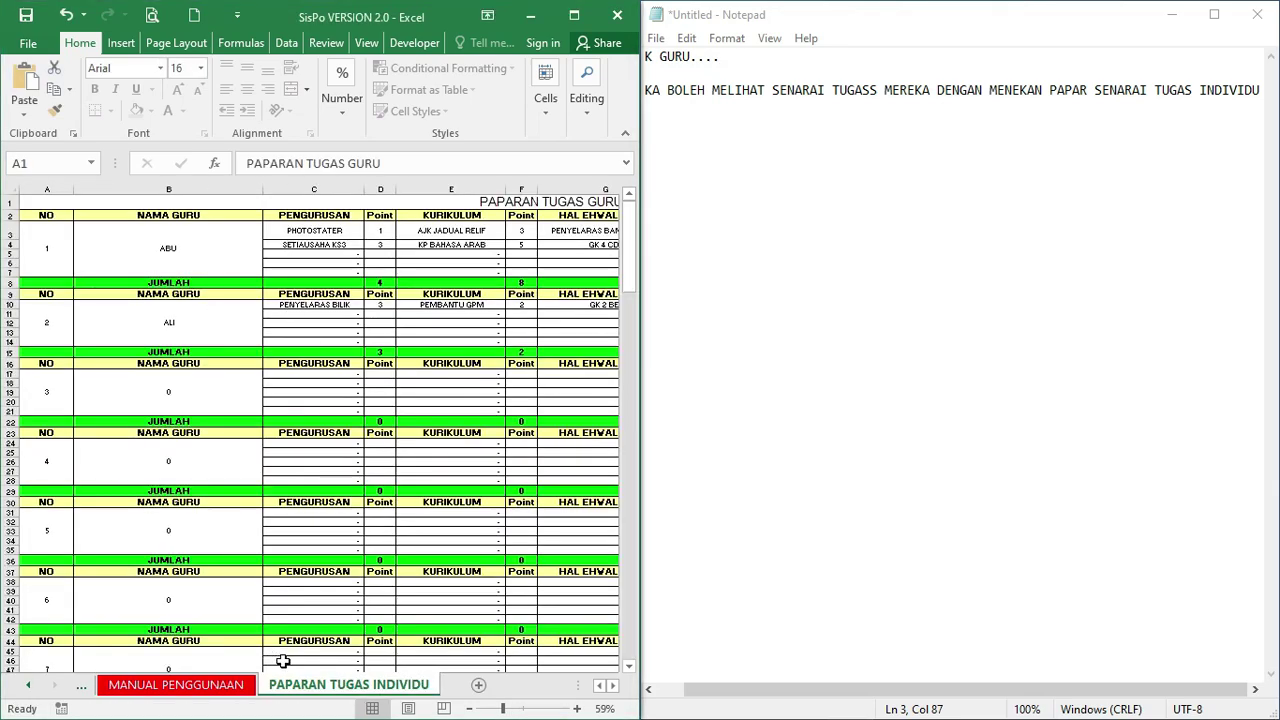
pyautogui.scroll(-13, 456, 477)
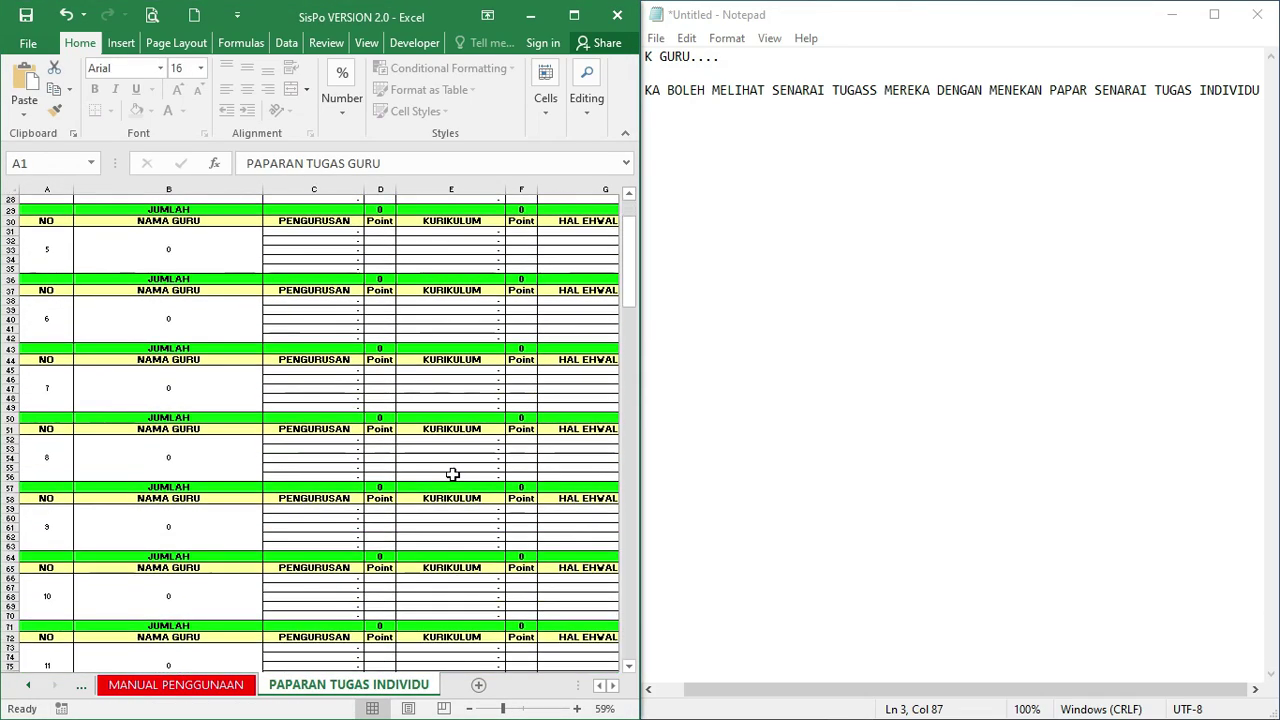
pyautogui.scroll(12, 454, 476)
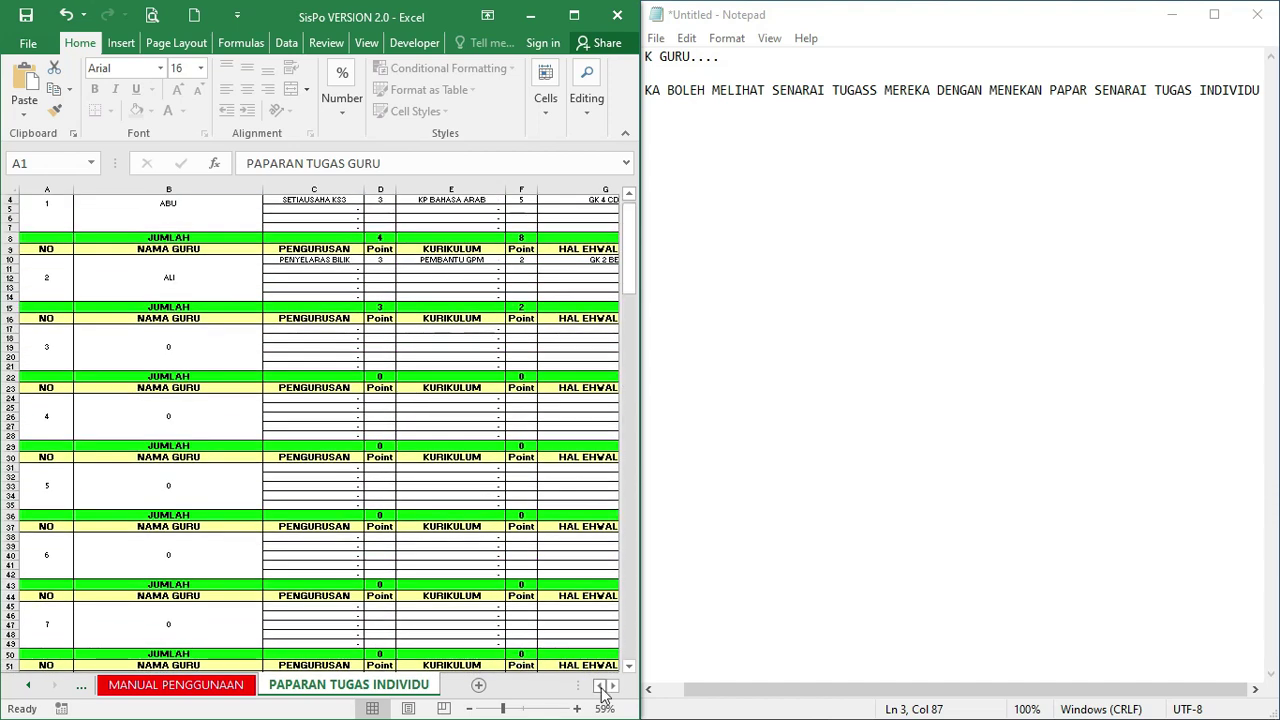
pyautogui.click(614, 686)
pyautogui.click(614, 686)
pyautogui.click(614, 686)
pyautogui.click(637, 280)
pyautogui.moveTo(631, 271); pyautogui.dragTo(632, 219)
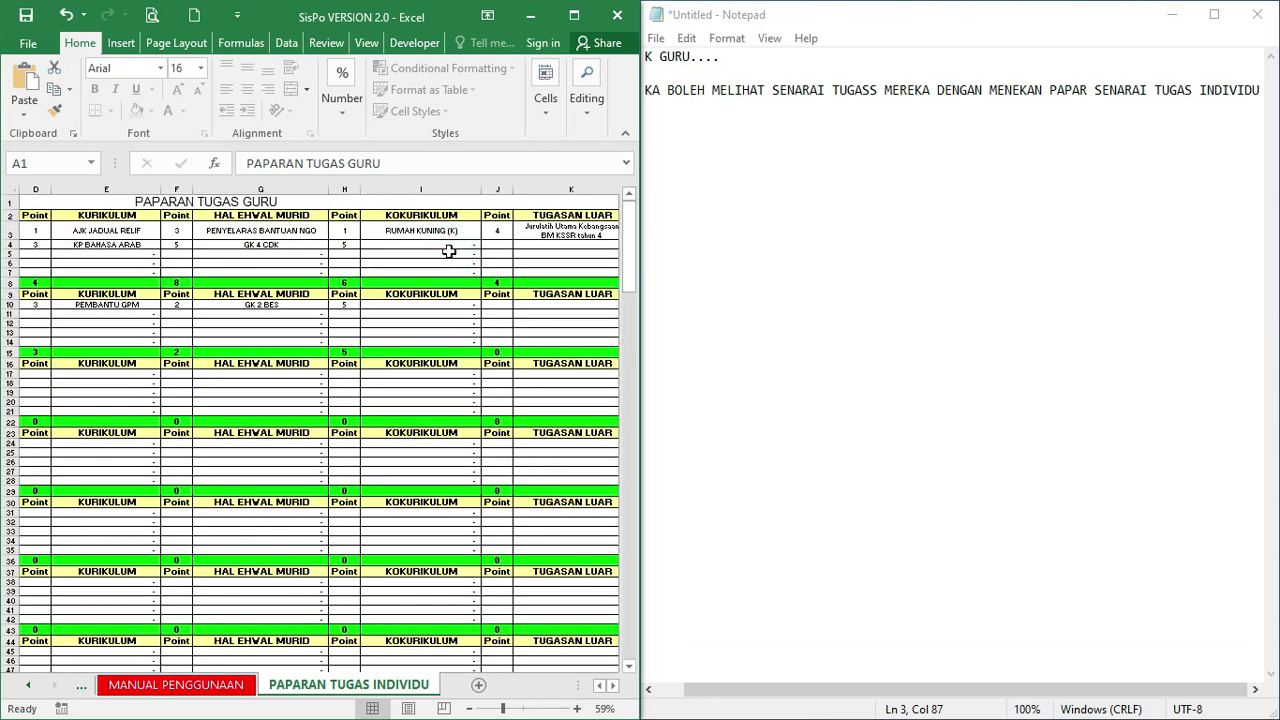
pyautogui.click(600, 686)
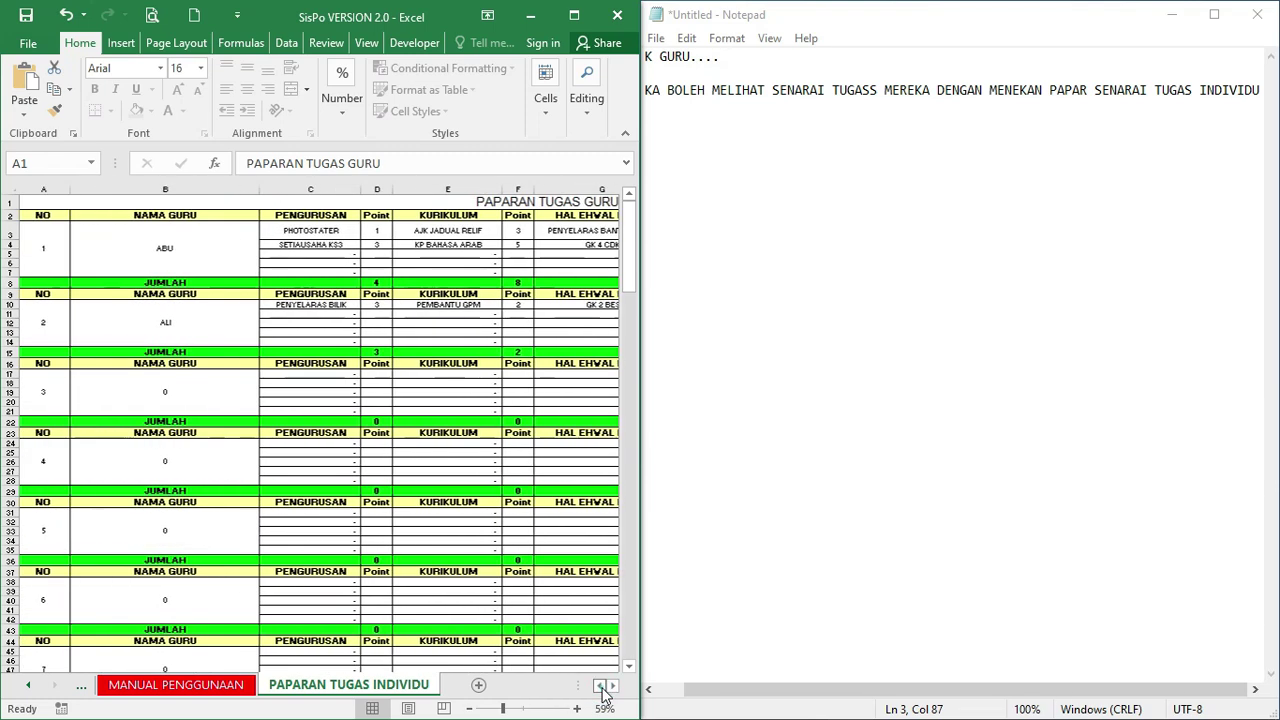
# Add the paragraph "ADMIN BOLEH PRINT DATA INI..." to the Notepad note
pyautogui.click(726, 136)
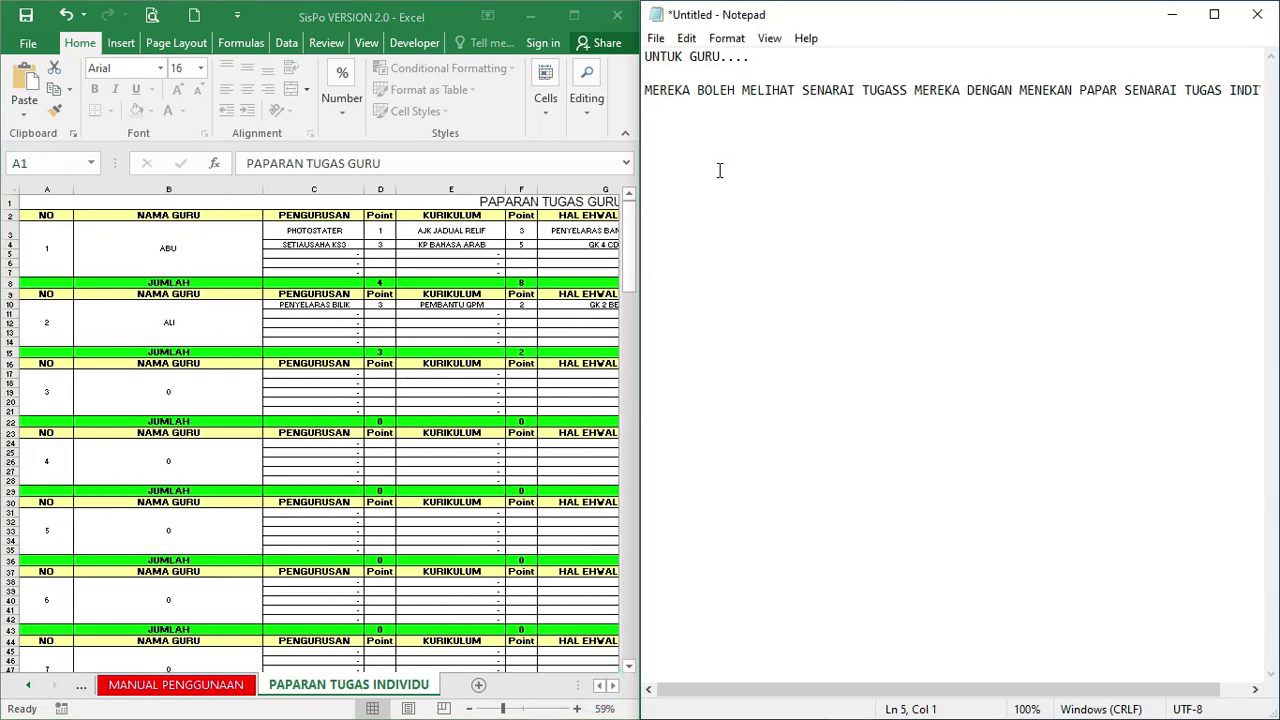
pyautogui.write('PINR')
pyautogui.press('BackSpace')
pyautogui.press('BackSpace')
pyautogui.press('BackSpace')
pyautogui.write('AGE')
pyautogui.press('BackSpace')
pyautogui.press('BackSpace')
pyautogui.press('BackSpace')
pyautogui.press('BackSpace')
pyautogui.write('ADMIN BOLEH PRINT')
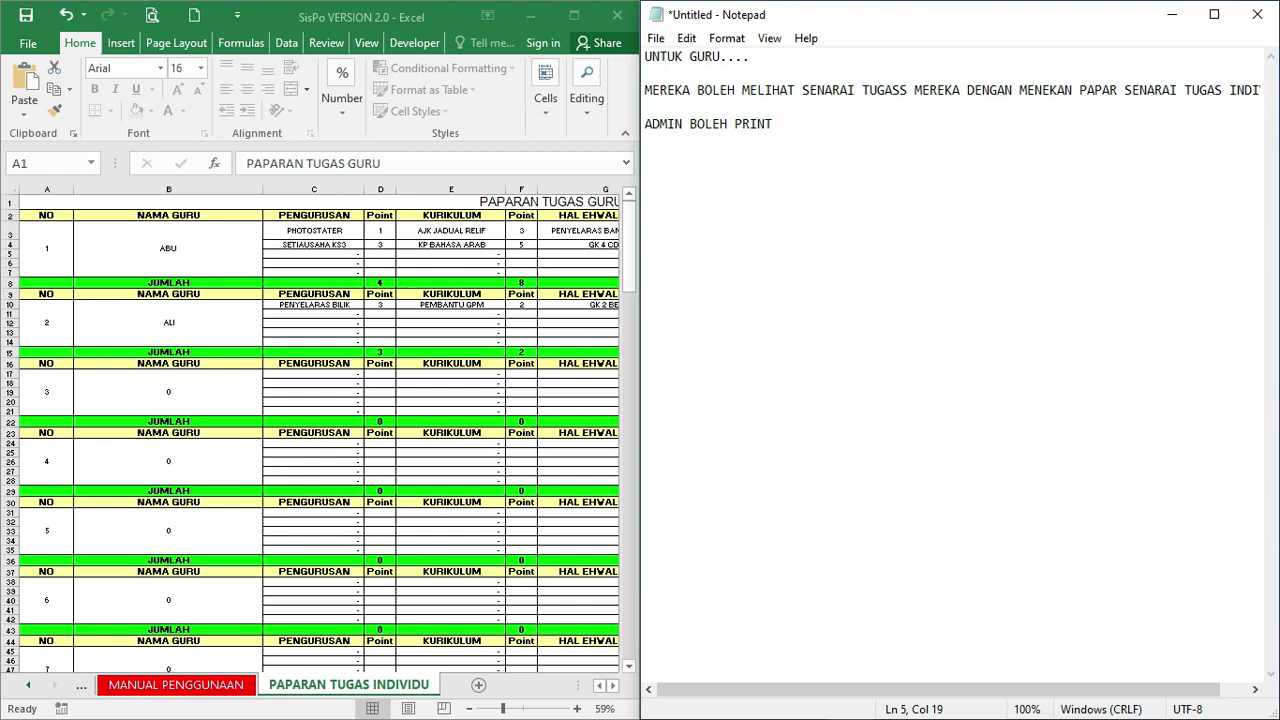
pyautogui.write(' DATA INI...')
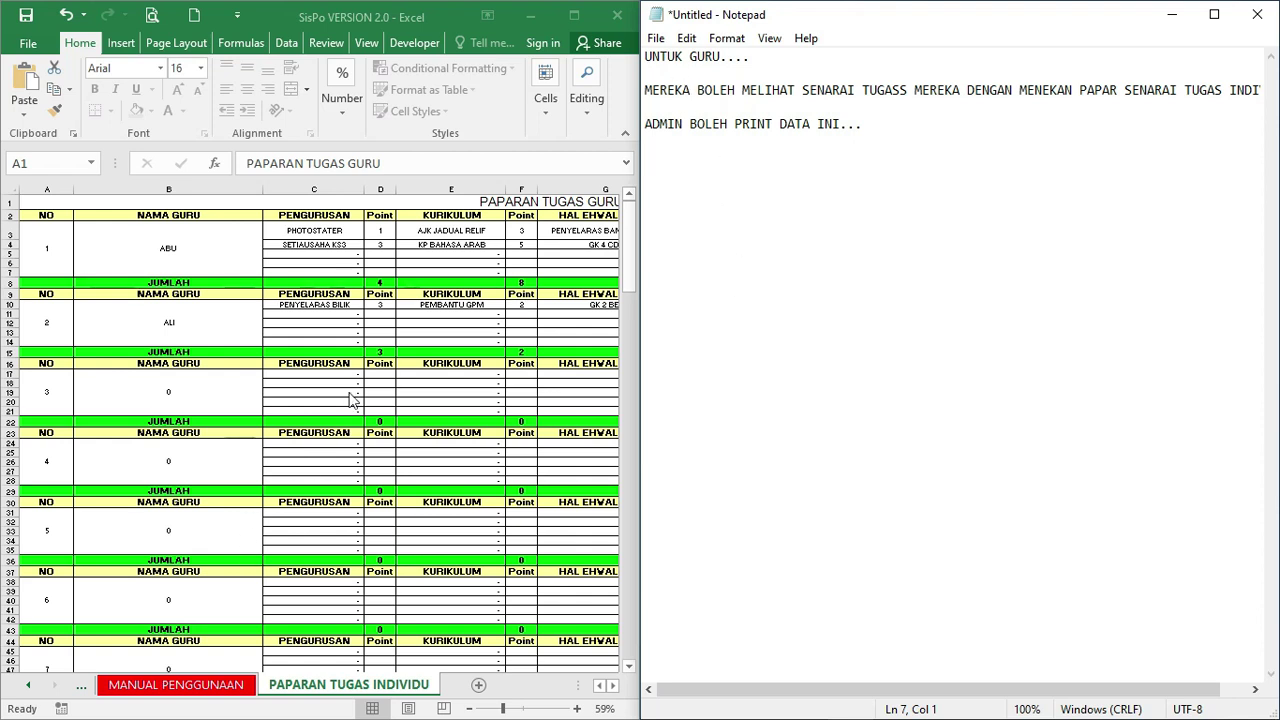
# Go back from the individual task list to the MENU UTAMA sheet
pyautogui.click(27, 685)
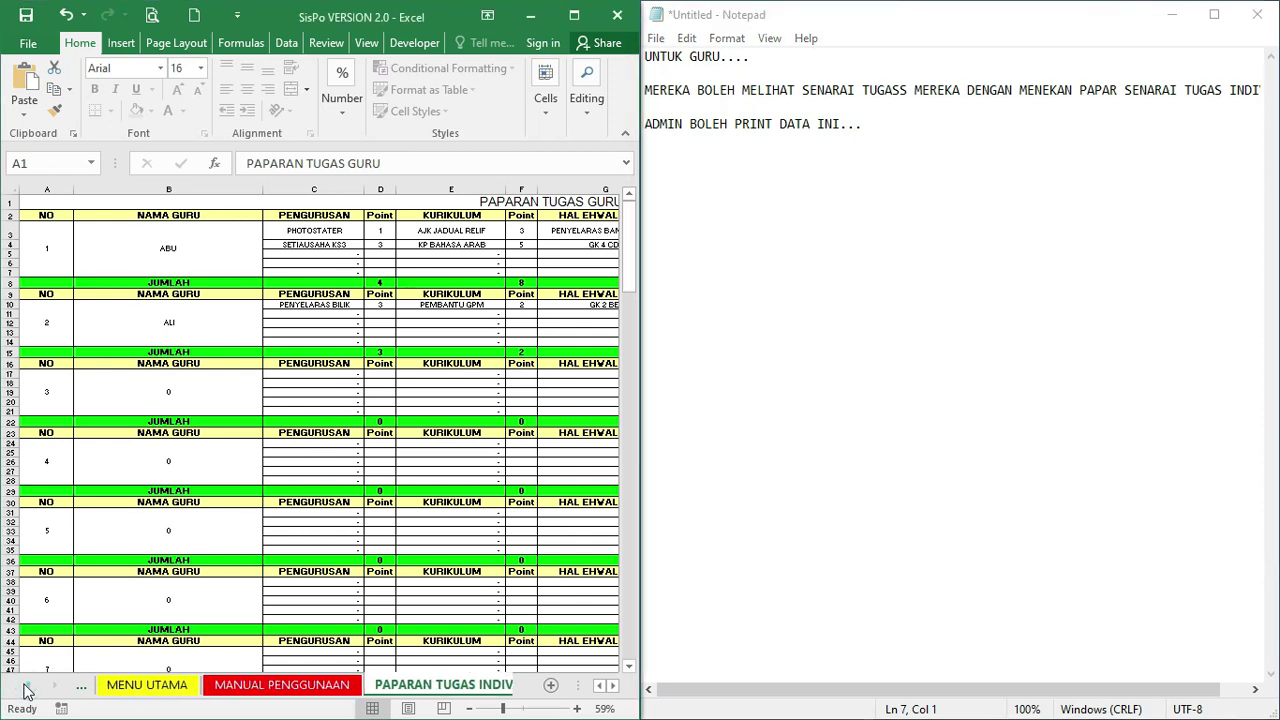
pyautogui.click(147, 685)
pyautogui.click(263, 603)
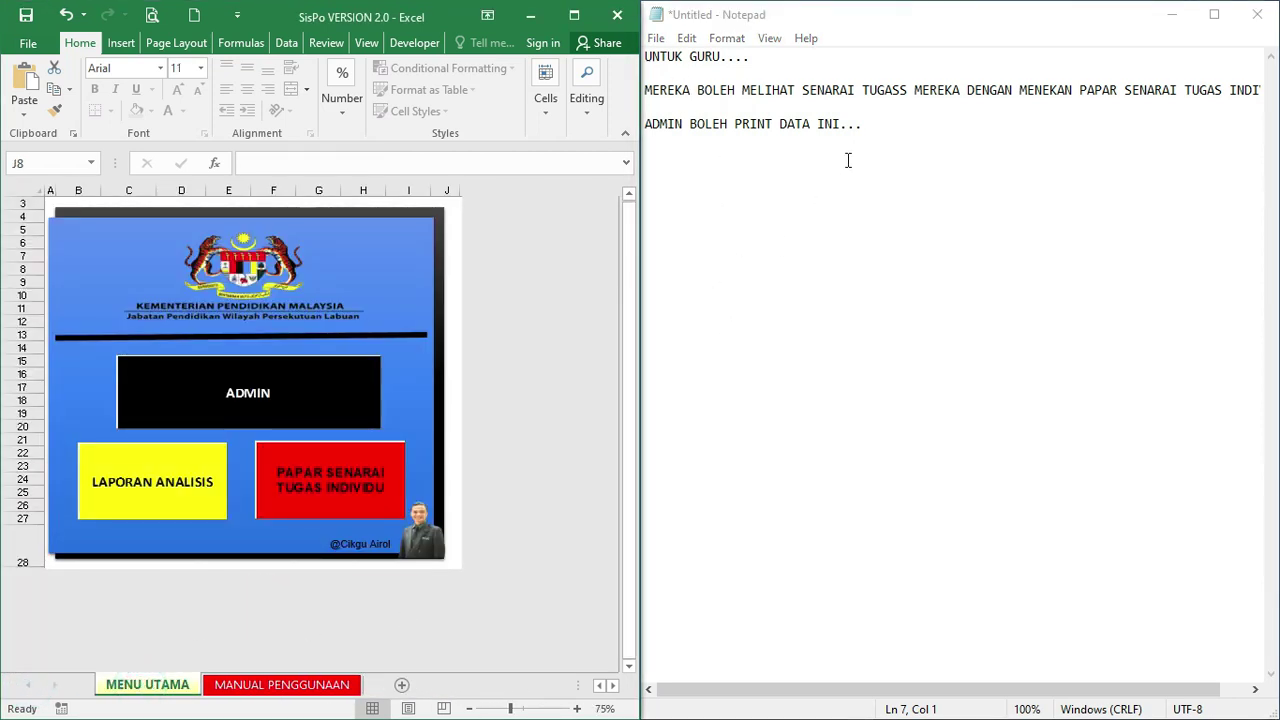
# Replace the whole Notepad note with "DALAM MENU UTAMA JUGA ADA DISERTAKAN MANUAL PENGGUNAAN"
pyautogui.moveTo(876, 124); pyautogui.dragTo(740, 100)
pyautogui.hotkey('ctrl', 'a')
pyautogui.write('DALAM')
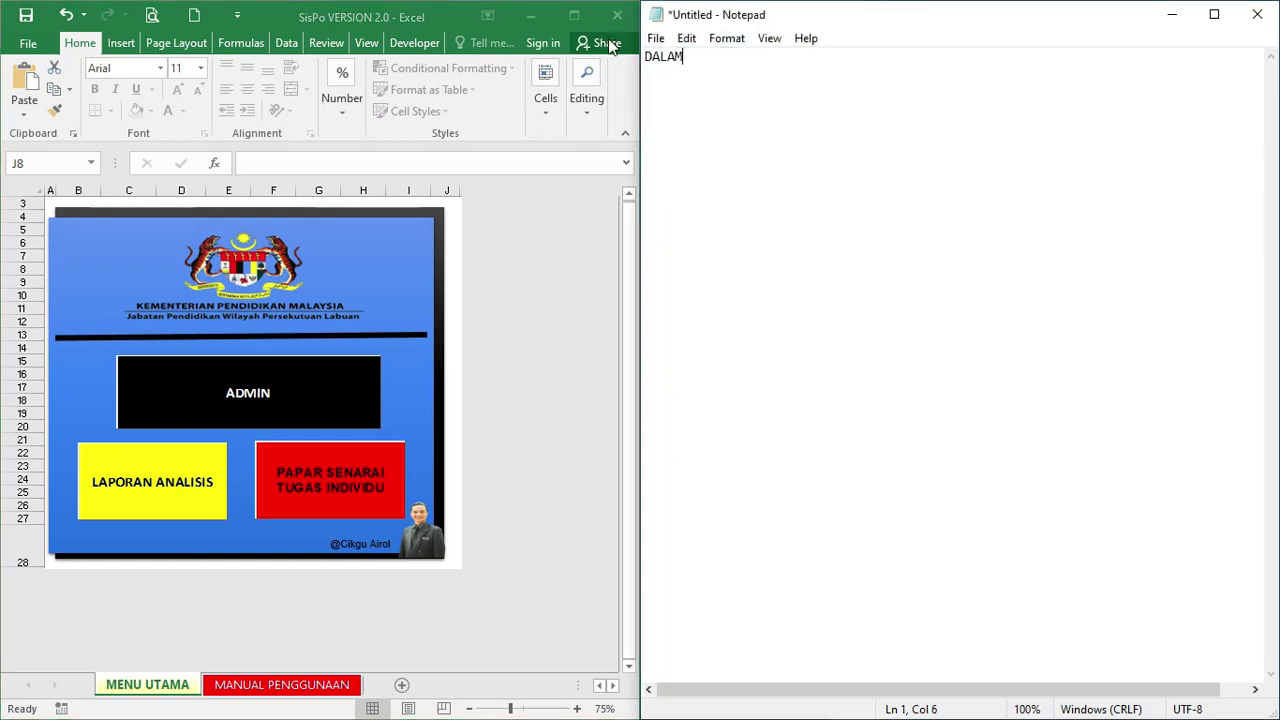
pyautogui.write(' MENU UTAMA JU')
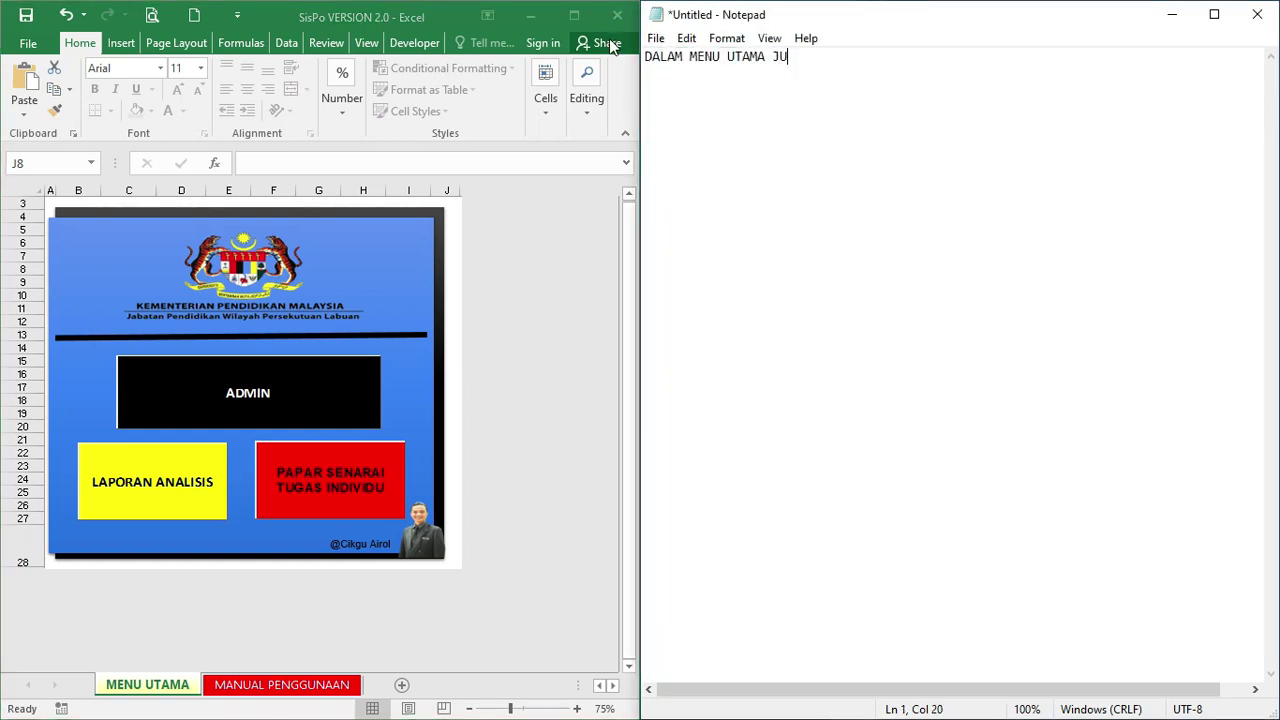
pyautogui.write('GA ADA DI')
pyautogui.press('BackSpace')
pyautogui.press('BackSpace')
pyautogui.write('DISERTAKAN ')
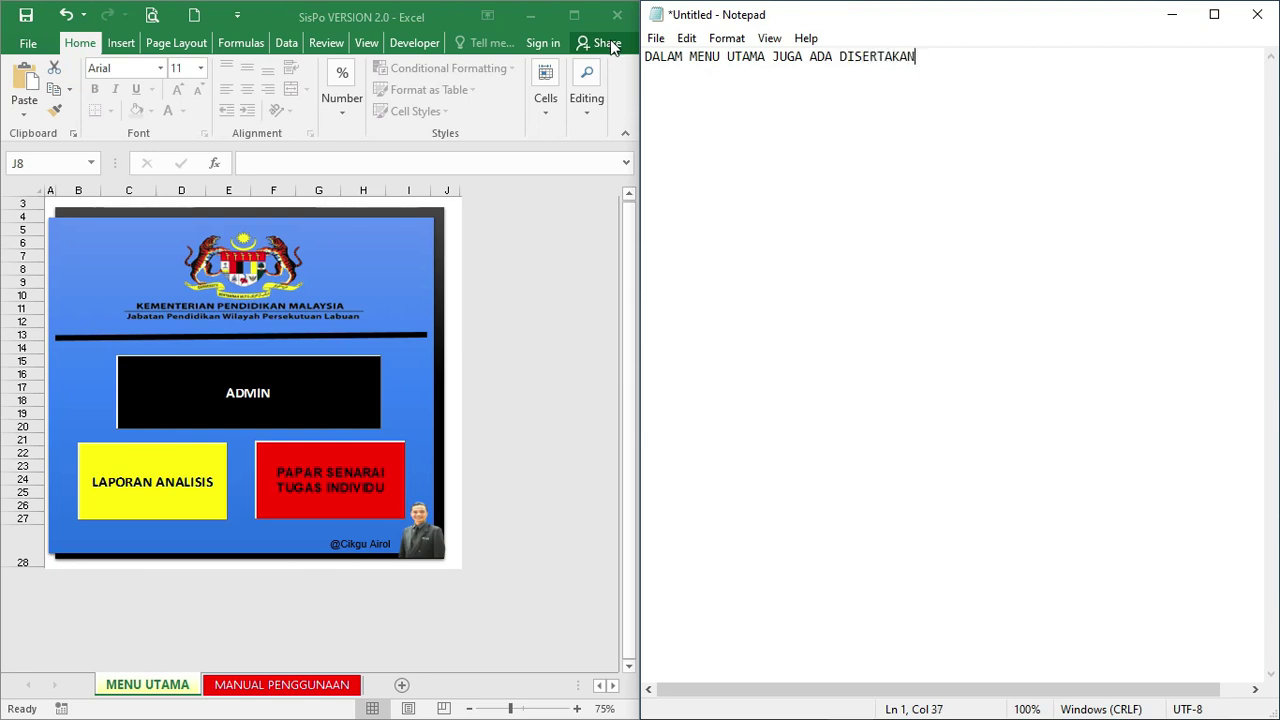
pyautogui.write('MANUAL PENGGUNAAN')
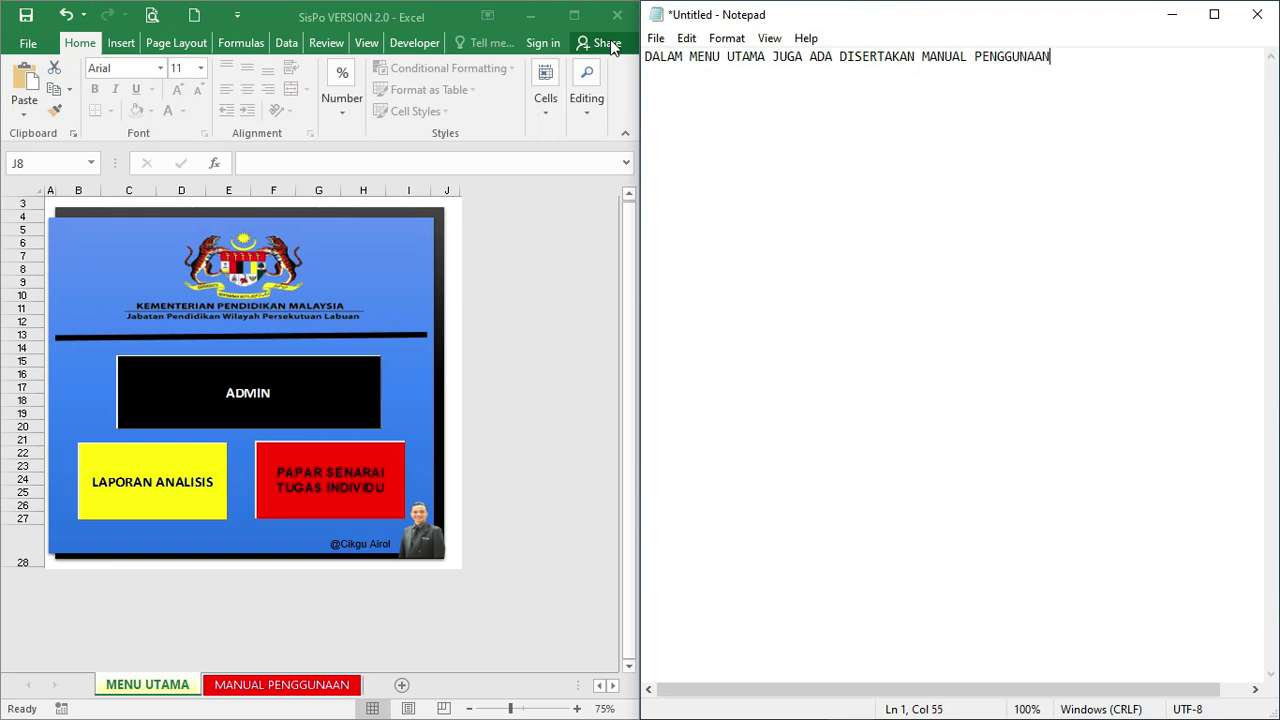
# Look through the MANUAL PENGGUNAAN sheet from its usage instructions to the closing banner, and return to MENU UTAMA
pyautogui.click(491, 509)
pyautogui.click(330, 685)
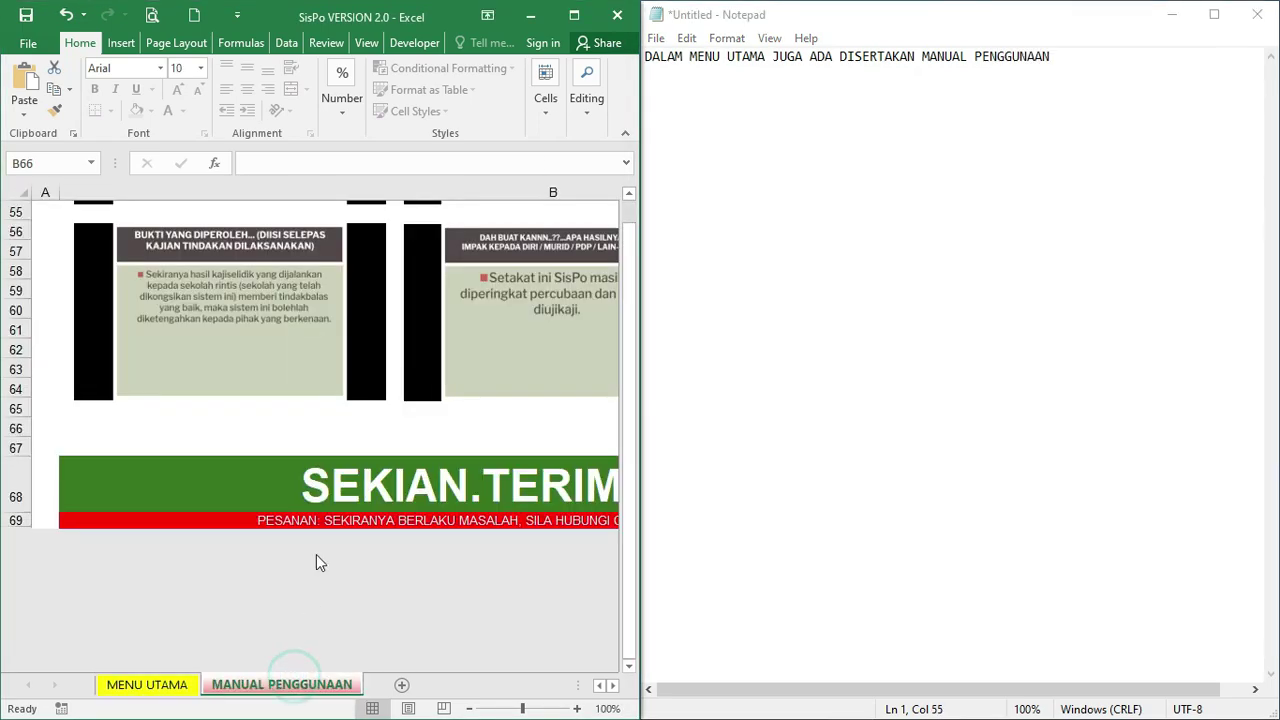
pyautogui.scroll(9, 348, 471)
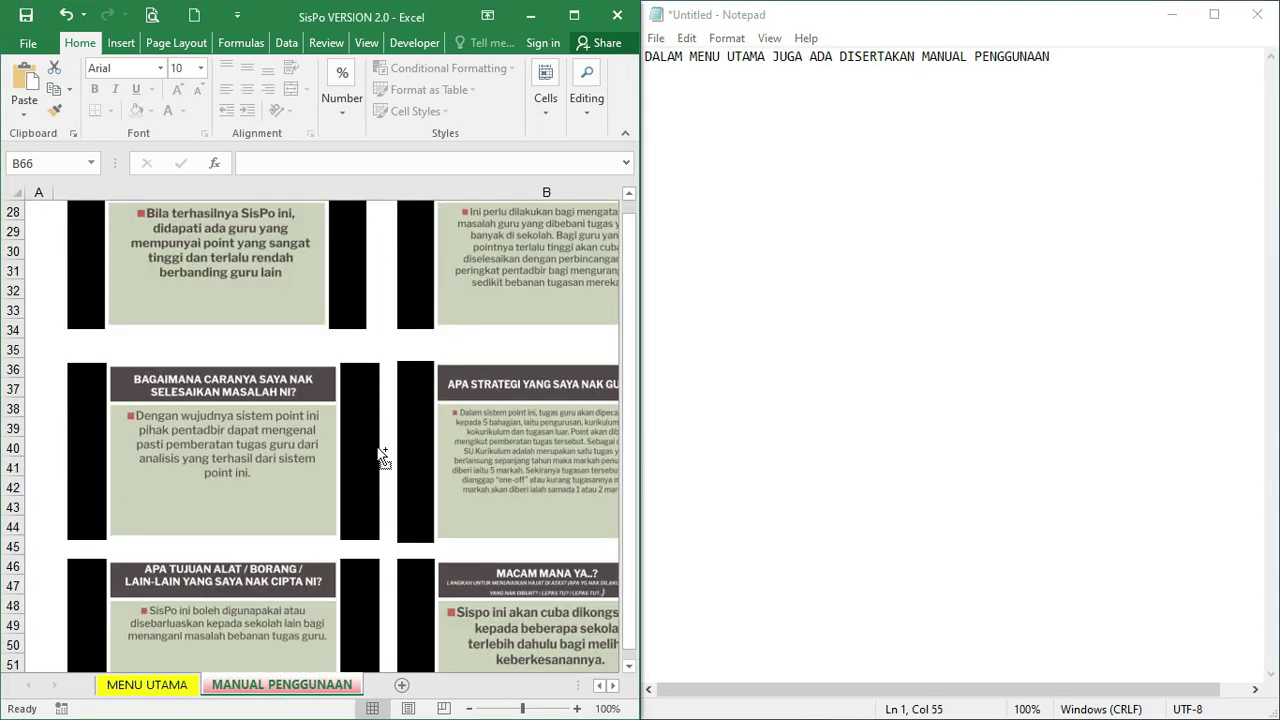
pyautogui.keyDown('ctrl'); pyautogui.scroll(-1, 383, 458); pyautogui.keyUp('ctrl')
pyautogui.keyDown('ctrl'); pyautogui.scroll(-2, 383, 458); pyautogui.keyUp('ctrl')
pyautogui.scroll(5, 381, 452)
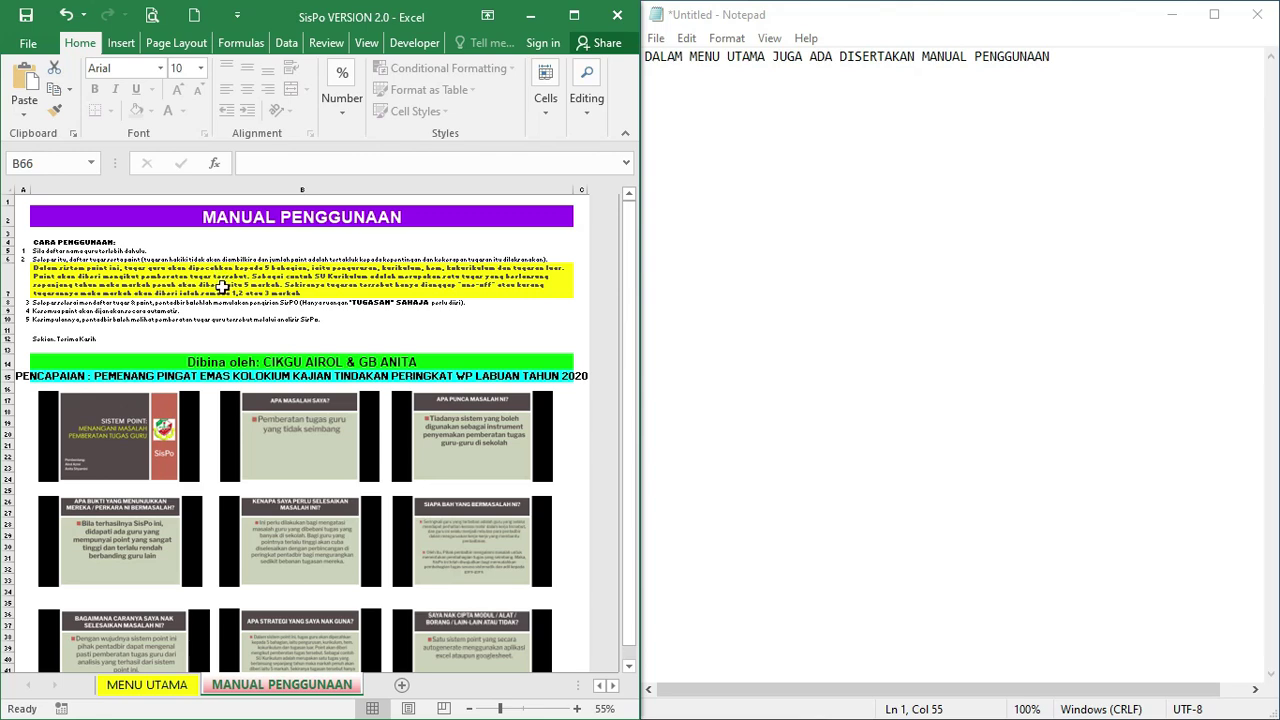
pyautogui.scroll(-6, 318, 391)
pyautogui.scroll(-6, 320, 391)
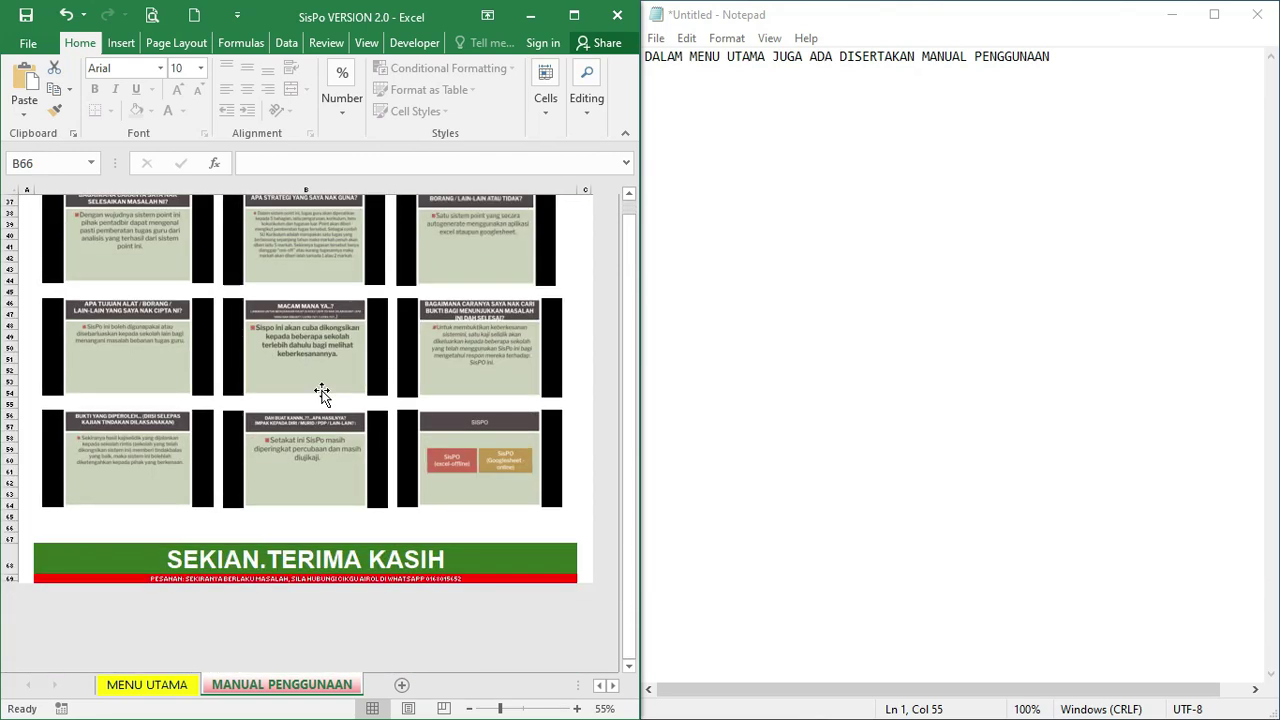
pyautogui.scroll(2, 322, 390)
pyautogui.scroll(10, 326, 389)
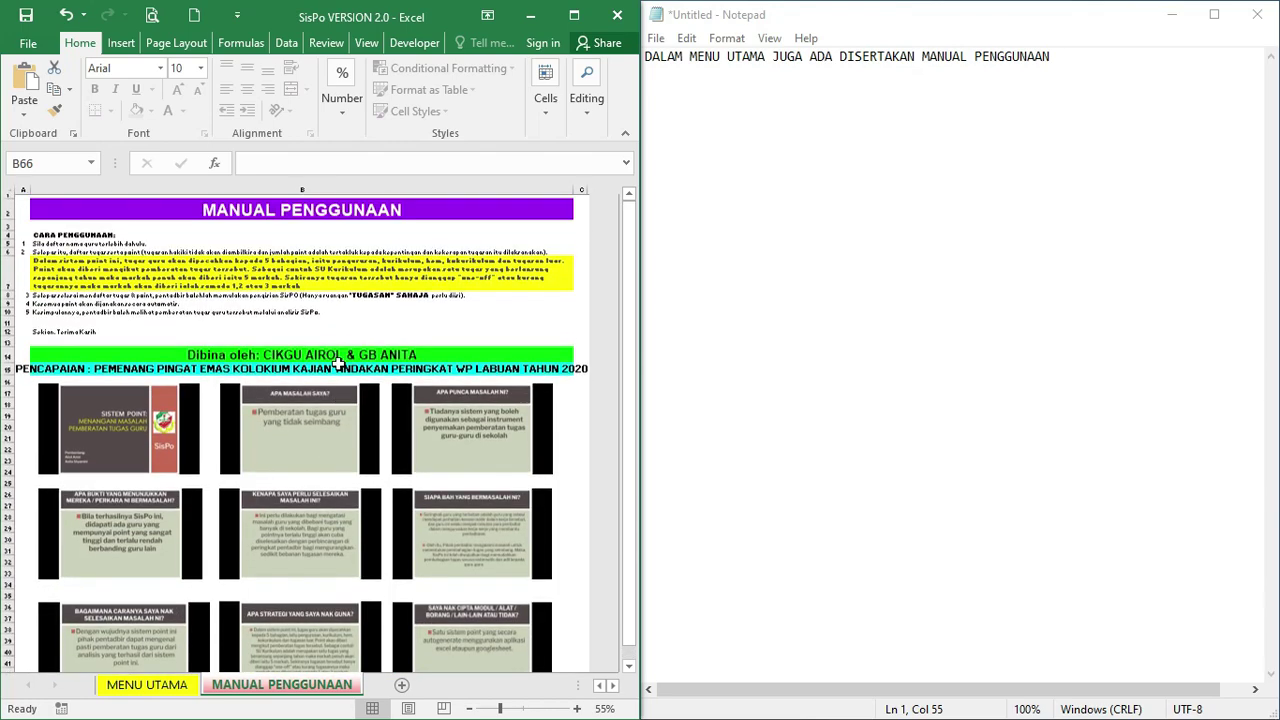
pyautogui.click(150, 685)
# Replace the note with "DIHARAP PERKONGSIAN INI SEDIKIT SBNAYK DPT MEMBANTU" and "PENTDBIR & GURU" on the following line
pyautogui.click(1080, 60)
pyautogui.hotkey('ctrl', 'a')
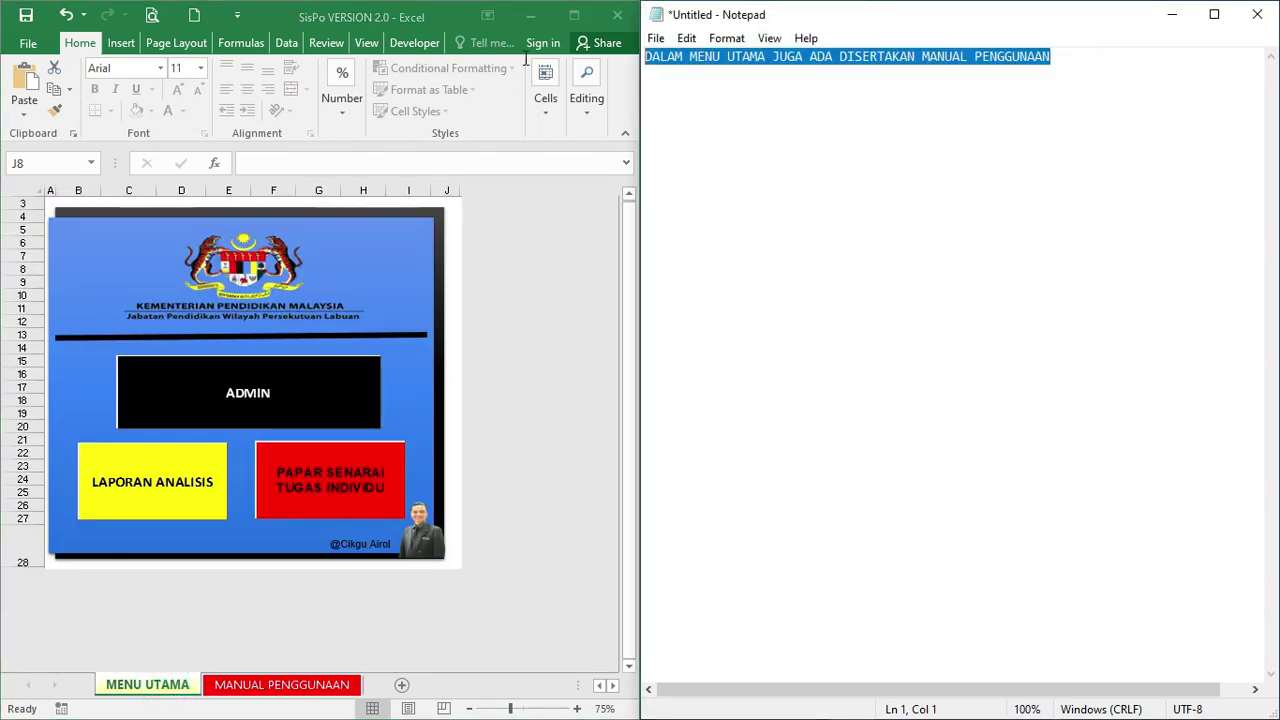
pyautogui.write('DIHARAP PERKONGIS')
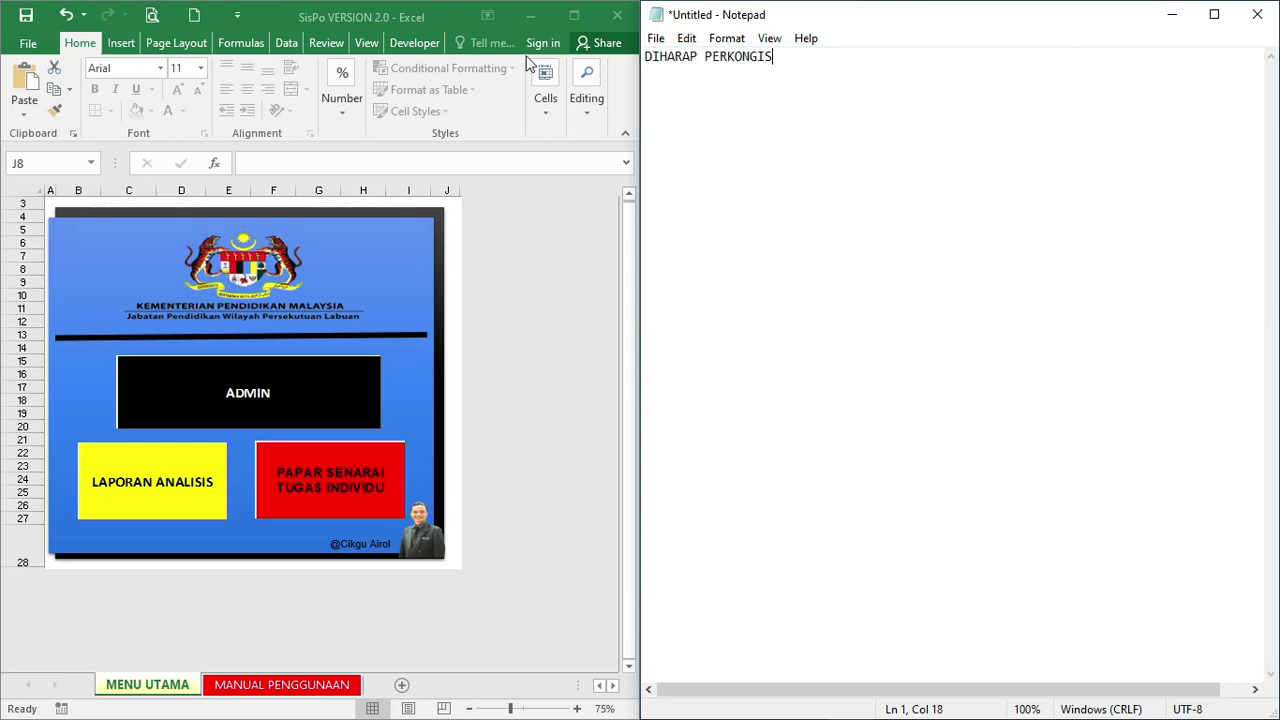
pyautogui.press('BackSpace')
pyautogui.press('BackSpace')
pyautogui.press('BackSpace')
pyautogui.press('BackSpace')
pyautogui.press('BackSpace')
pyautogui.write('SIAN INI SEDIKIT SBNAYK DPT MEMBANTU')
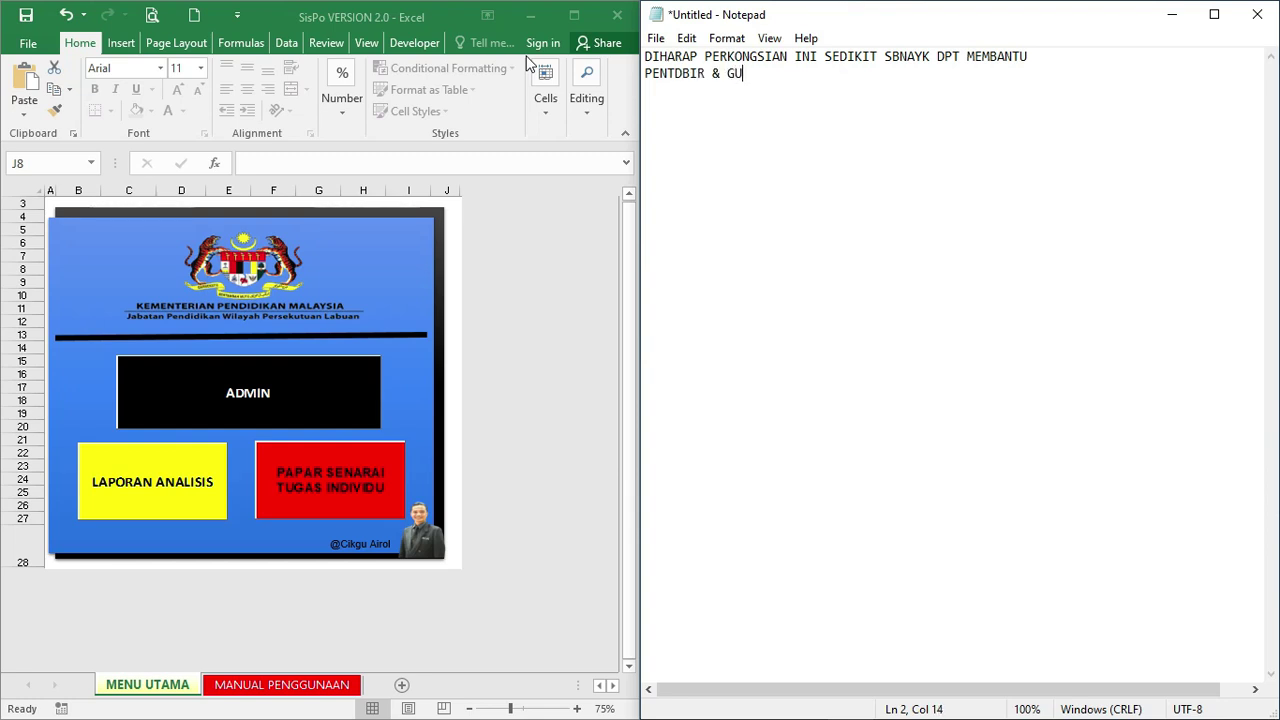
# Start a new paragraph in the note, separated by a blank line, with the text "DALAM M"
pyautogui.press('Return')
pyautogui.press('Return')
pyautogui.write('DALAM M')
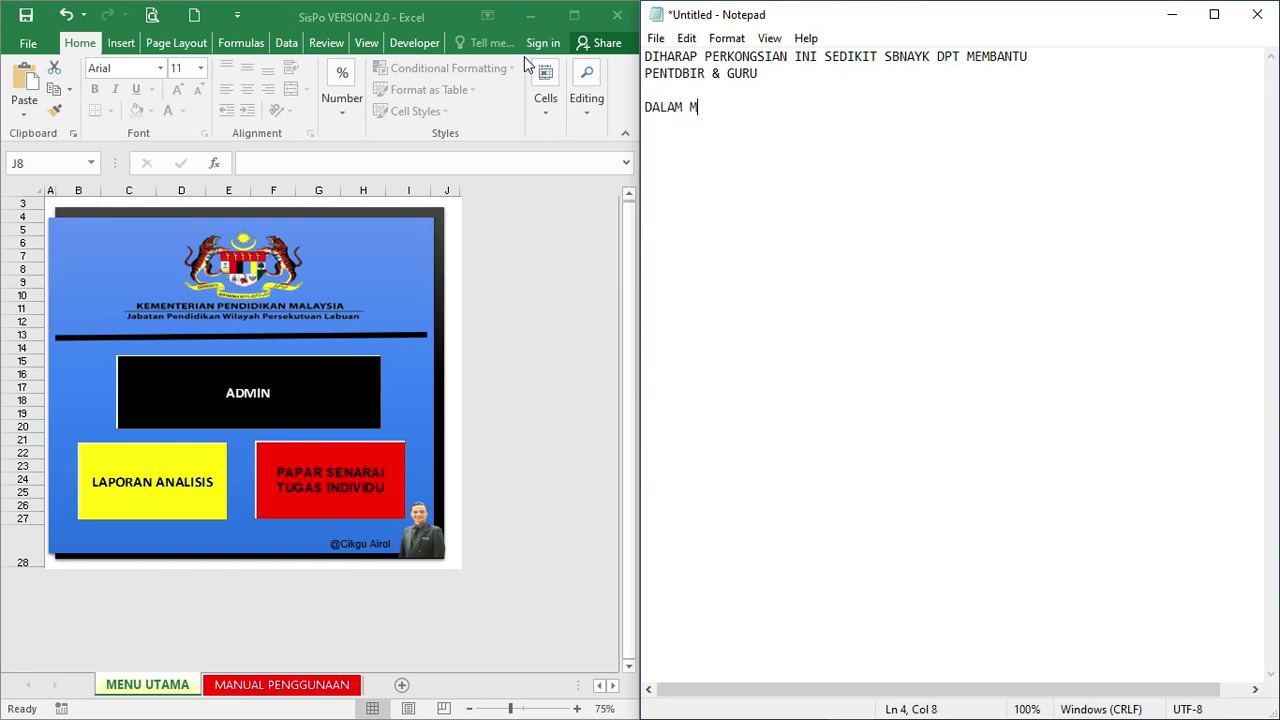